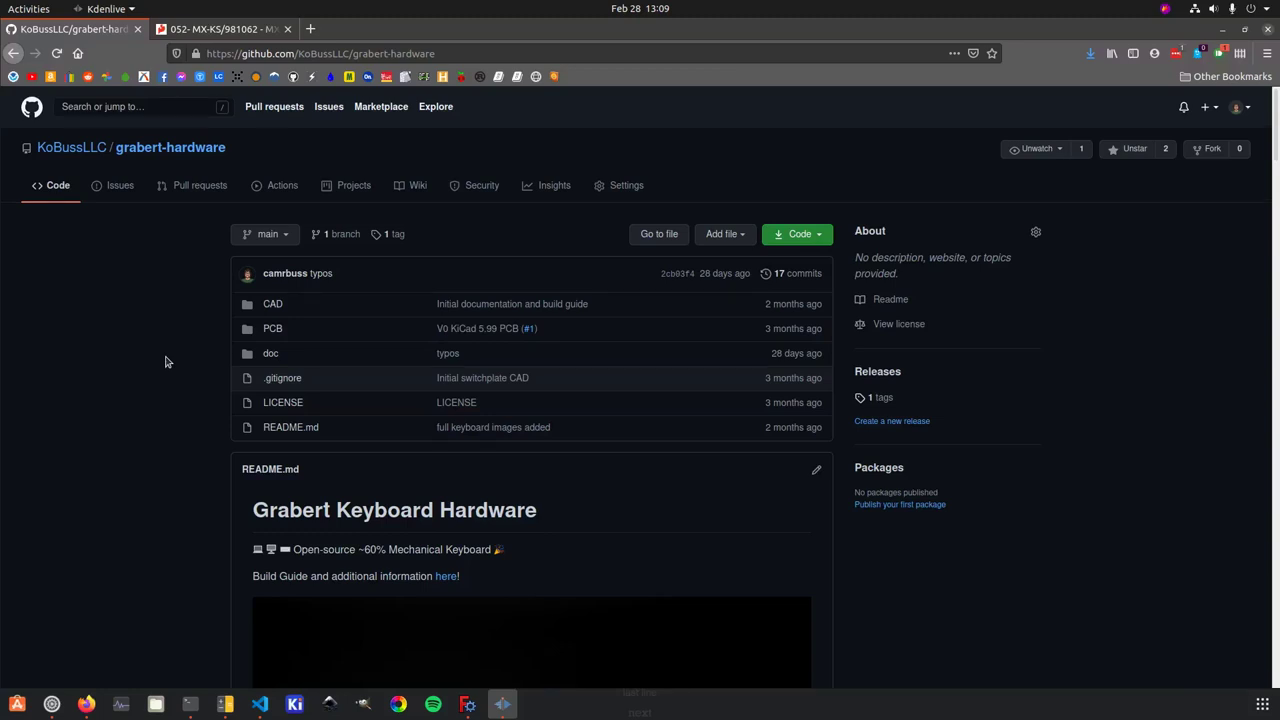
Scroll the grabert-hardware README down past the keyboard photos to the PCB Images section.
scroll(131, 297, down, 5)
scroll(411, 413, down, 3)
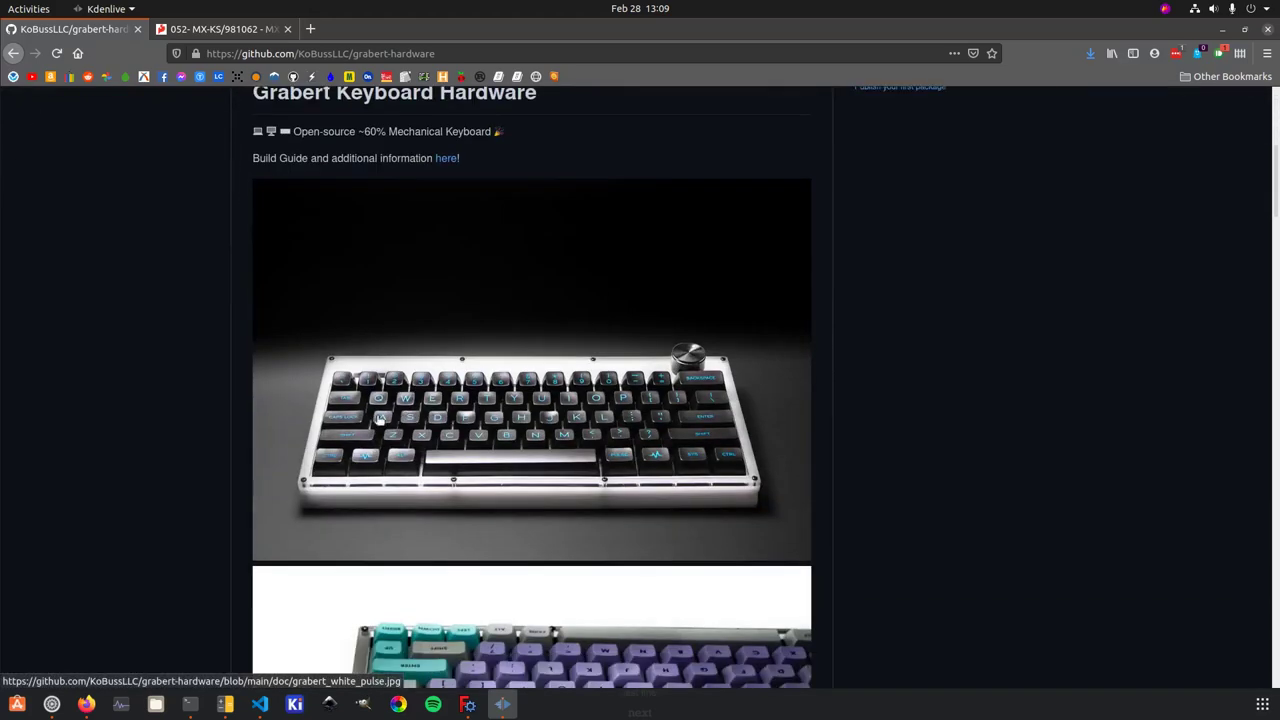
scroll(309, 420, down, 15)
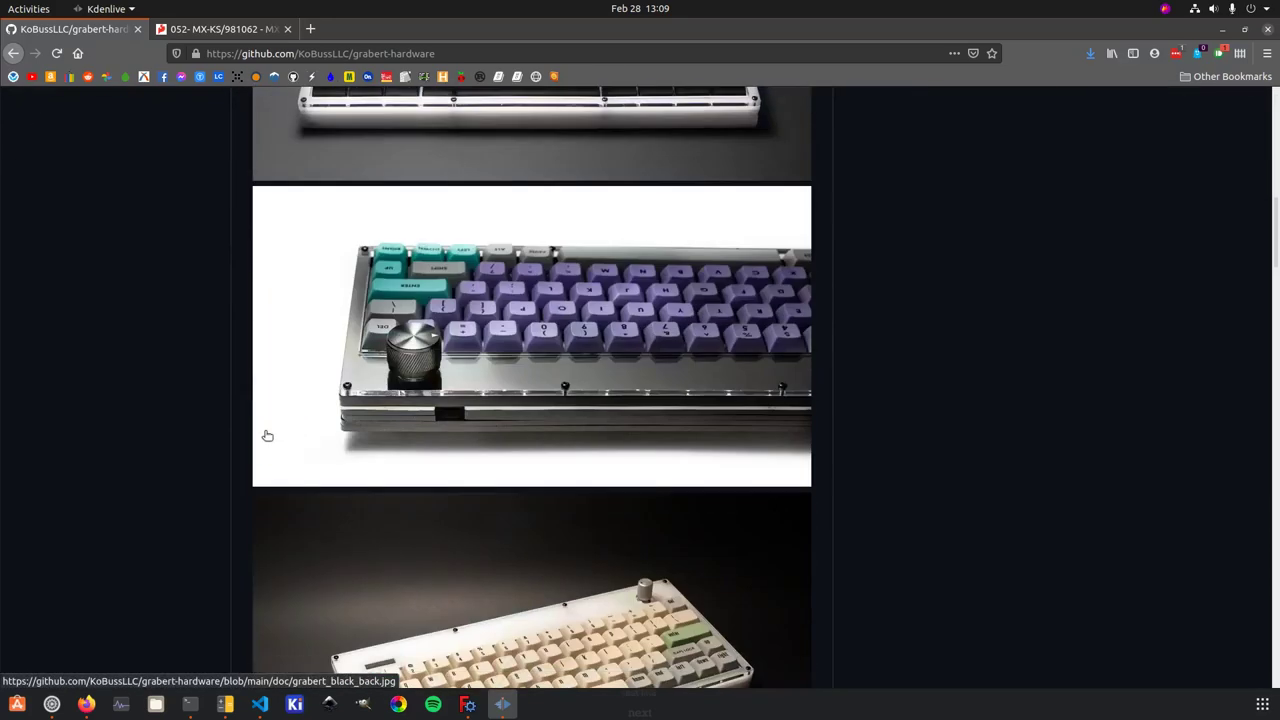
scroll(267, 433, down, 4)
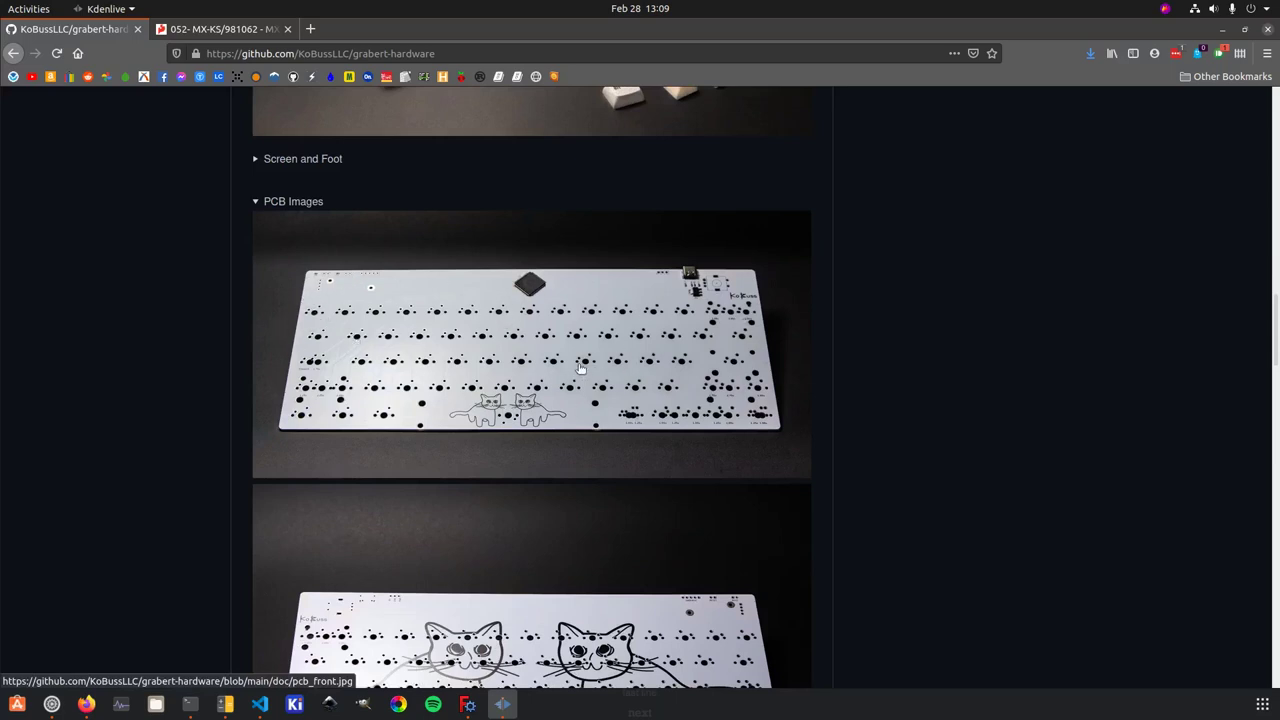
scroll(395, 390, down, 4)
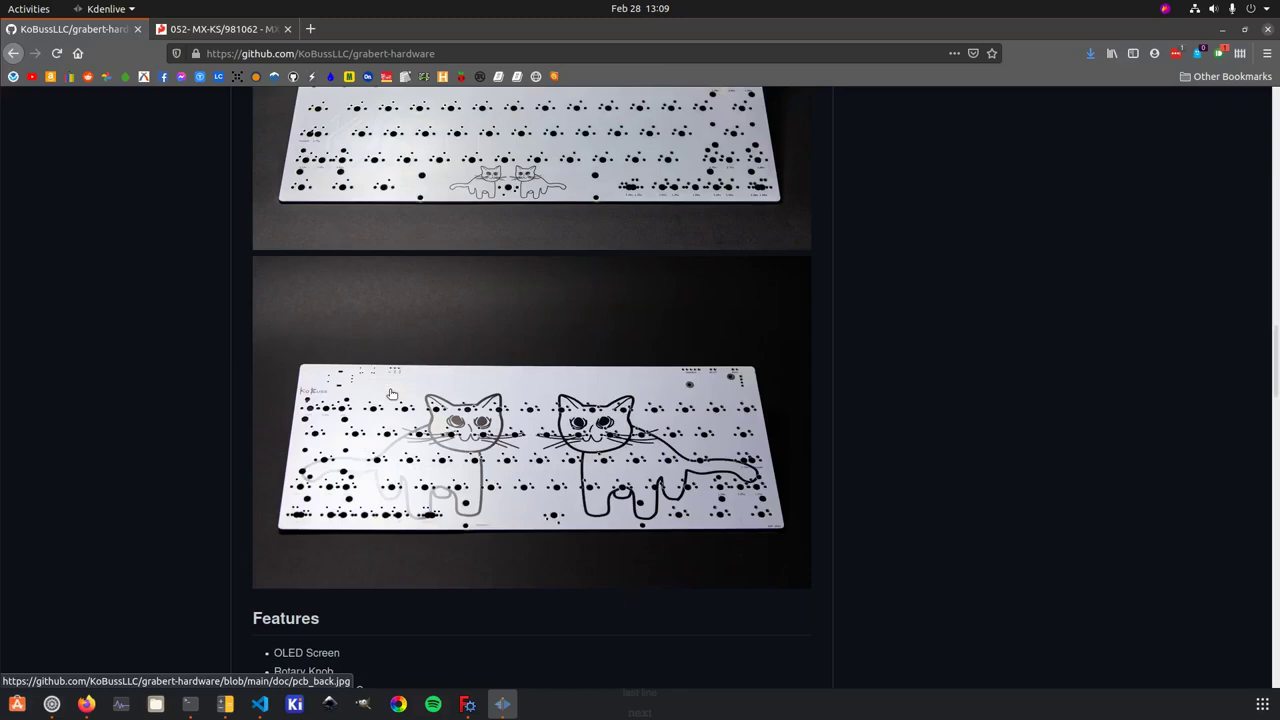
Scroll through the CAD section down to row 7, clear_top, of the Acrylic Sheet Stackup table.
scroll(190, 399, down, 3)
scroll(190, 399, down, 4)
scroll(190, 399, down, 10)
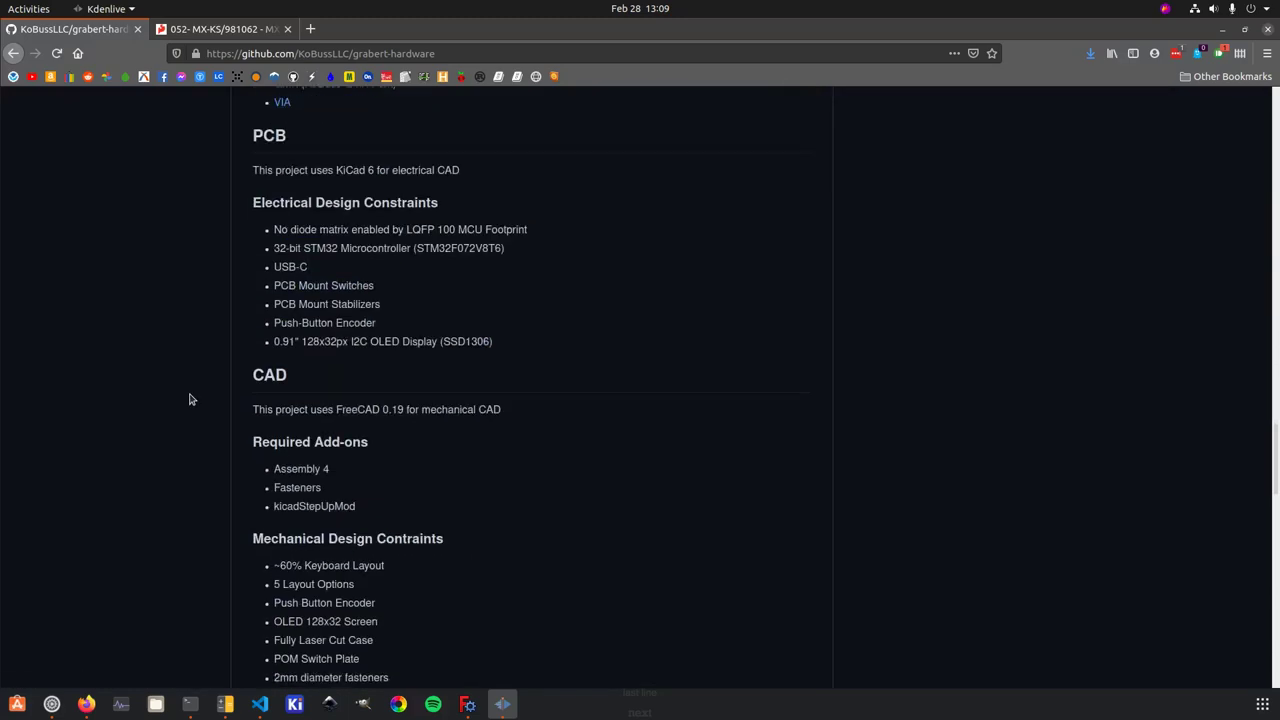
scroll(190, 399, up, 2)
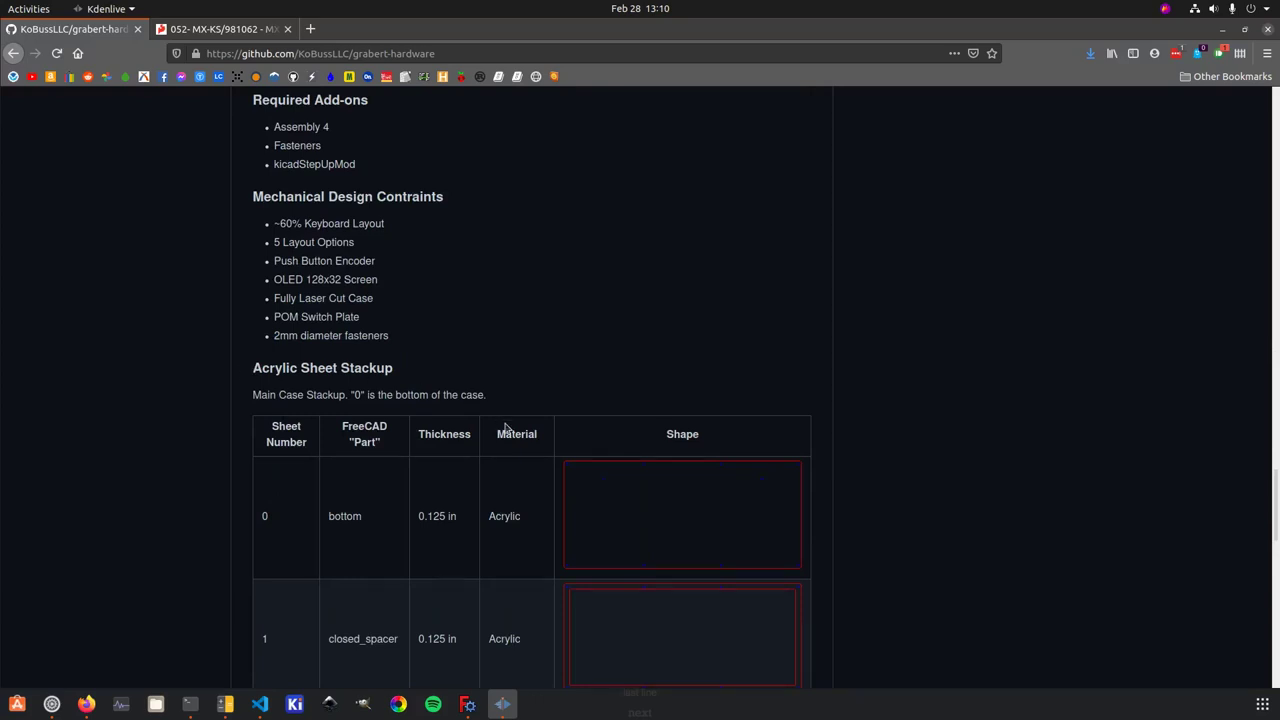
scroll(514, 434, down, 2)
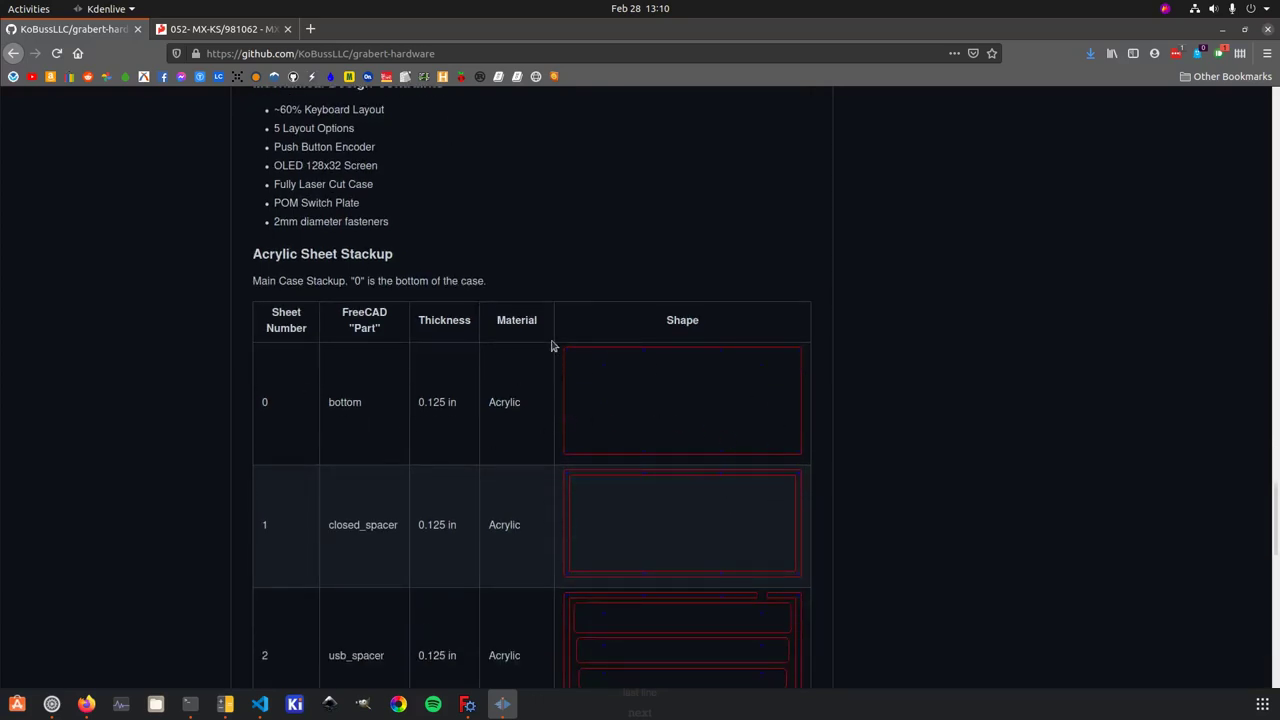
scroll(589, 420, down, 2)
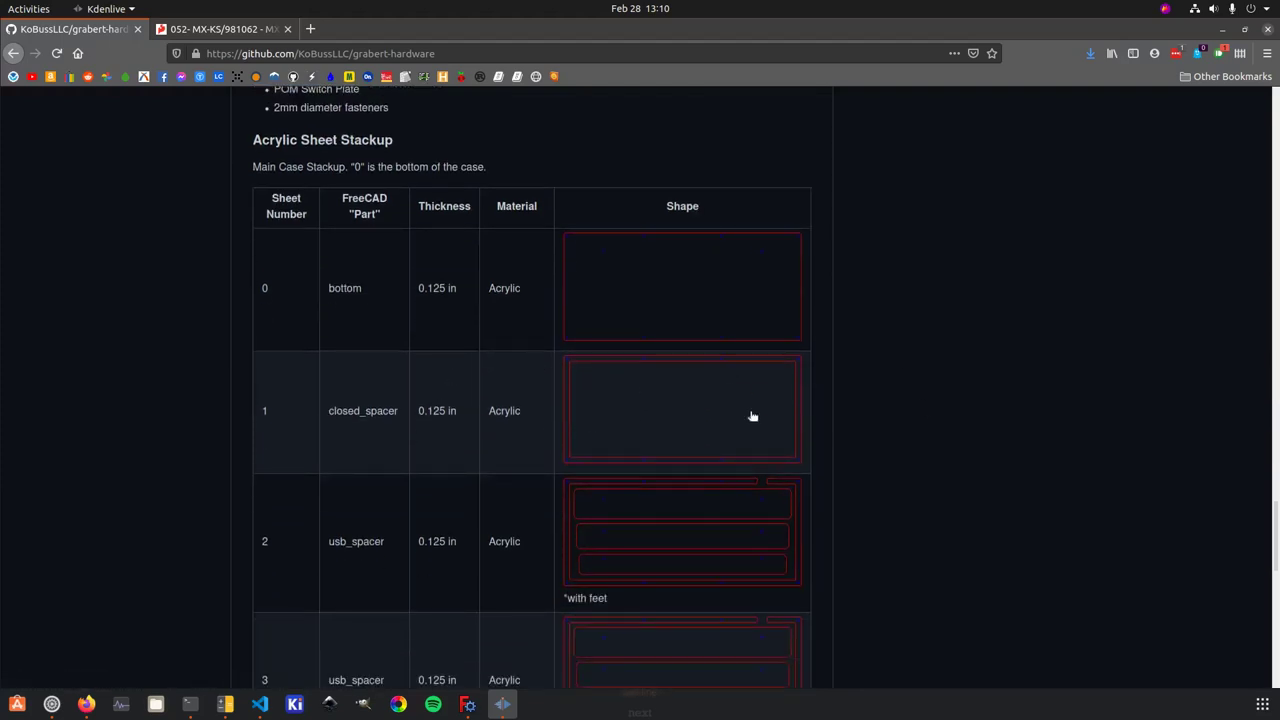
scroll(729, 506, down, 3)
scroll(503, 449, up, 2)
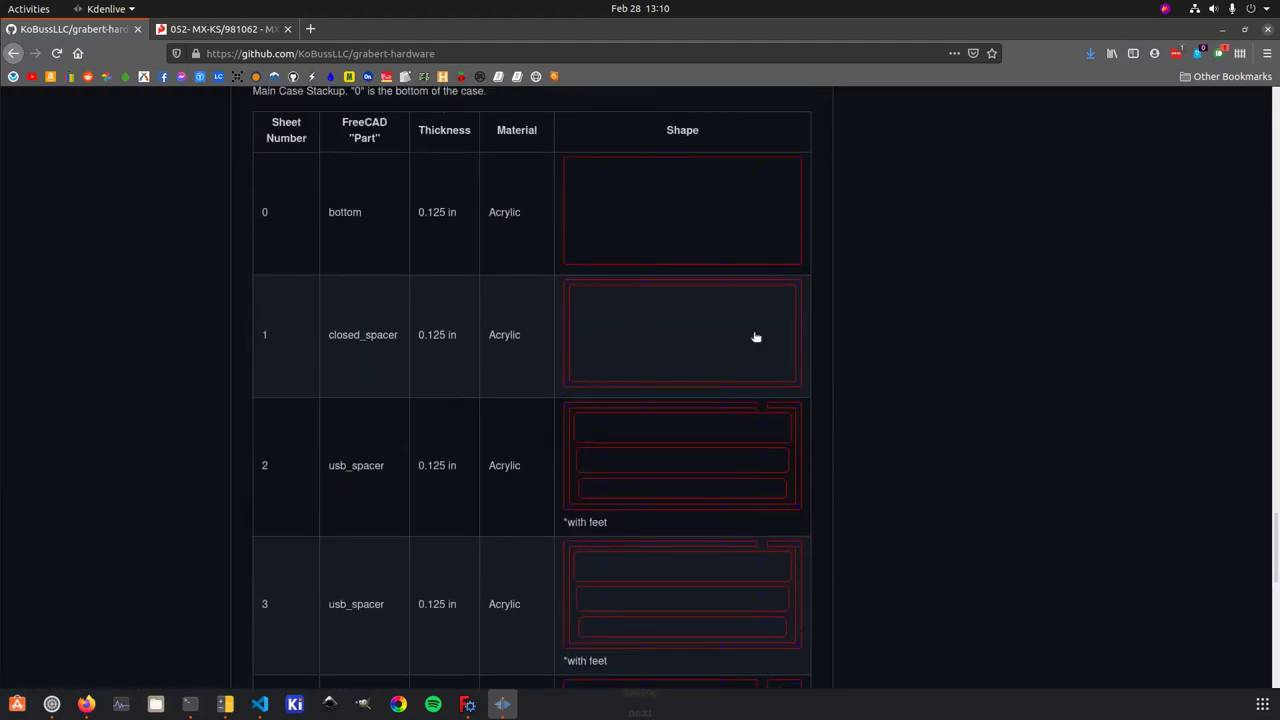
scroll(609, 449, down, 2)
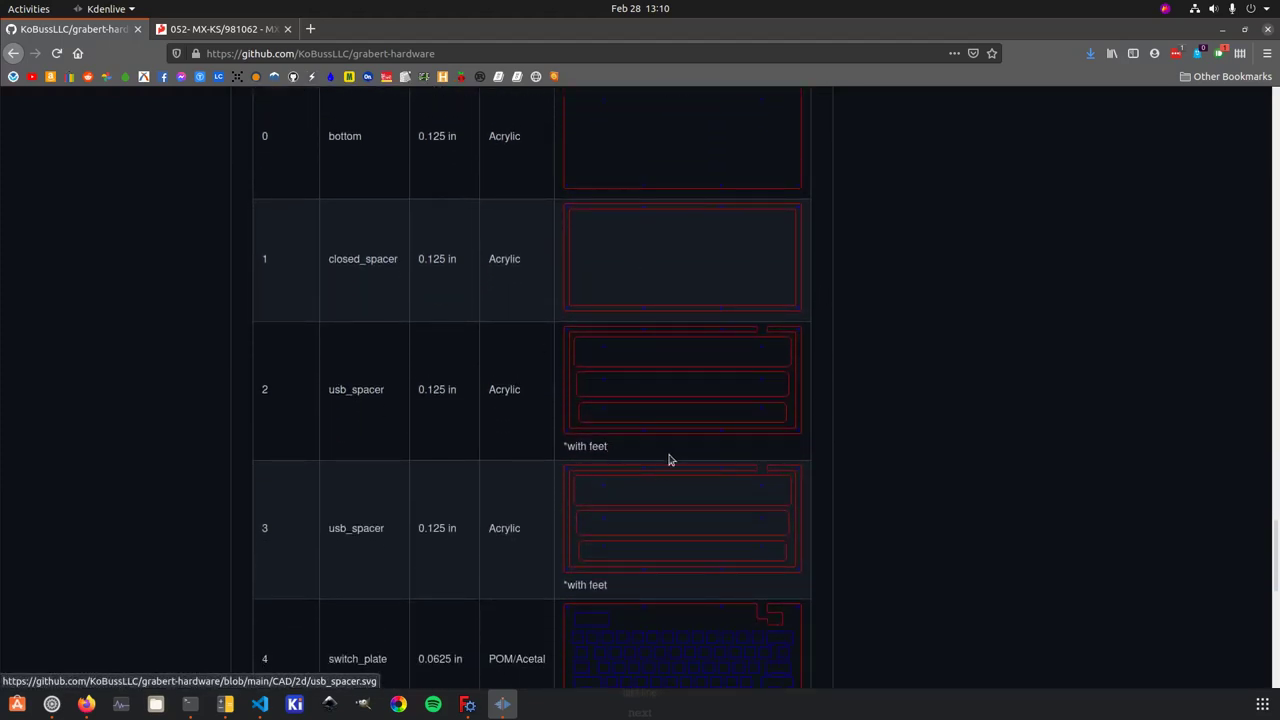
scroll(685, 490, down, 3)
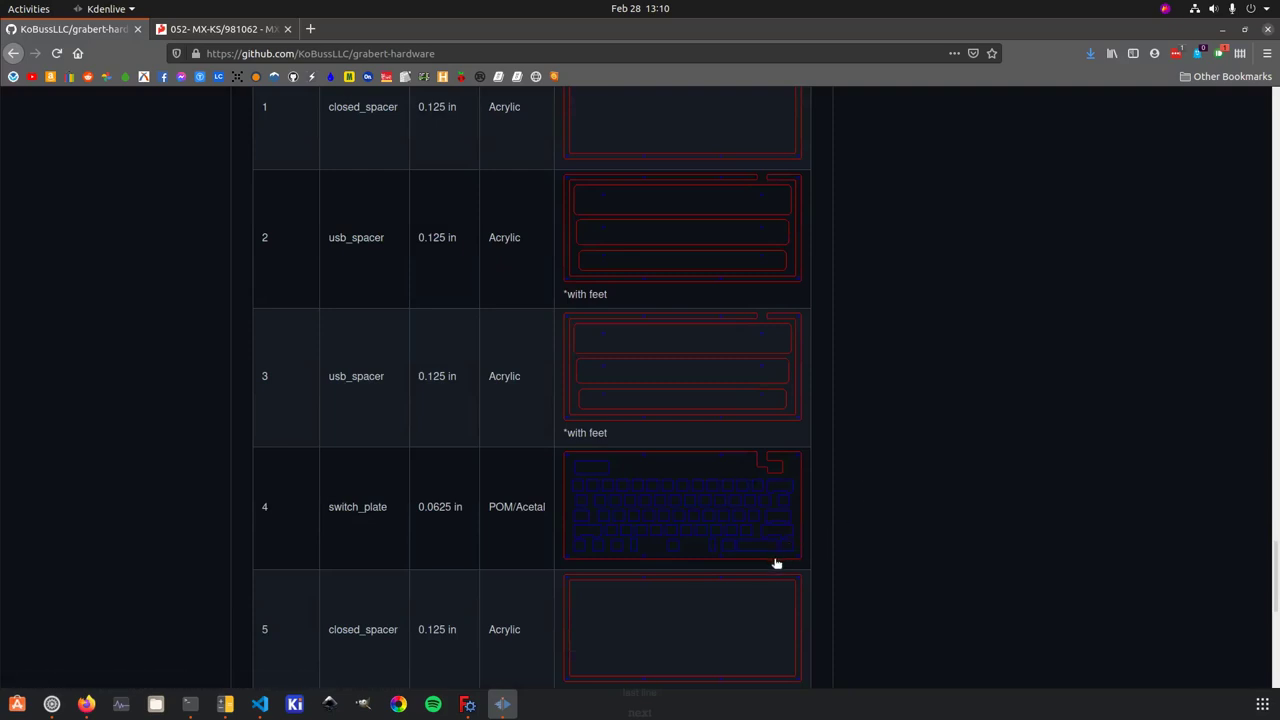
scroll(400, 537, down, 2)
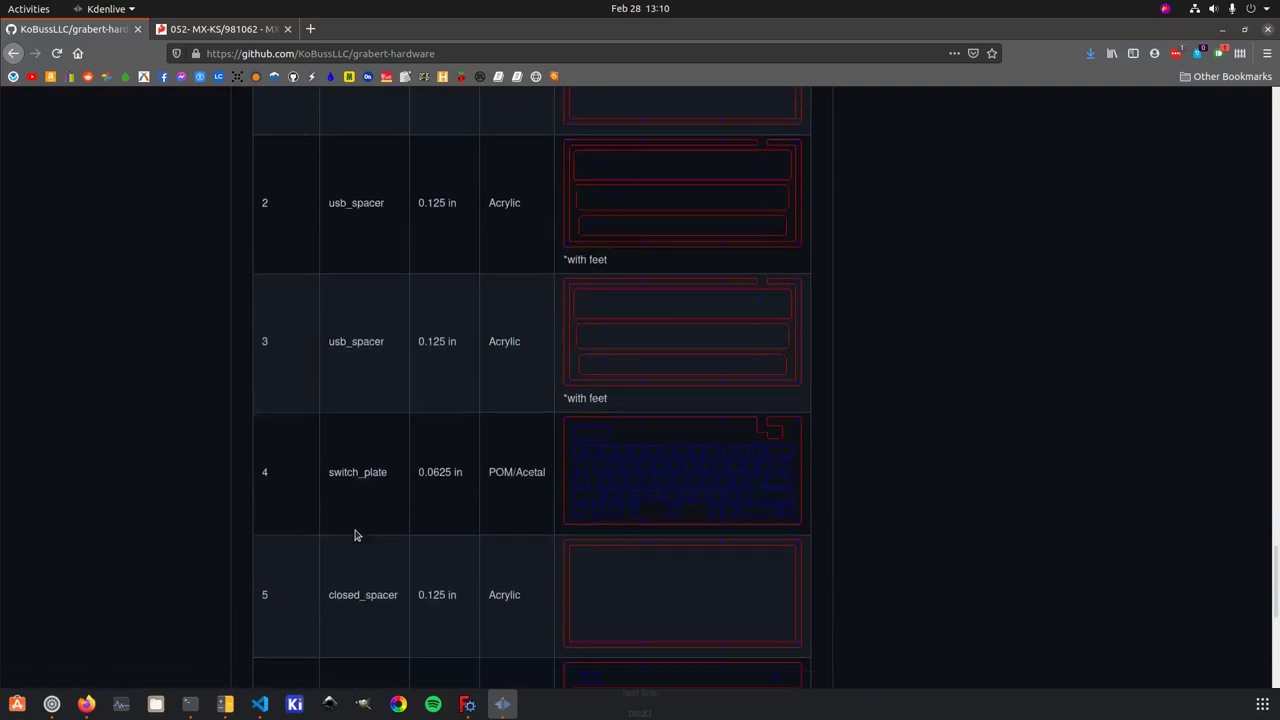
scroll(245, 502, down, 5)
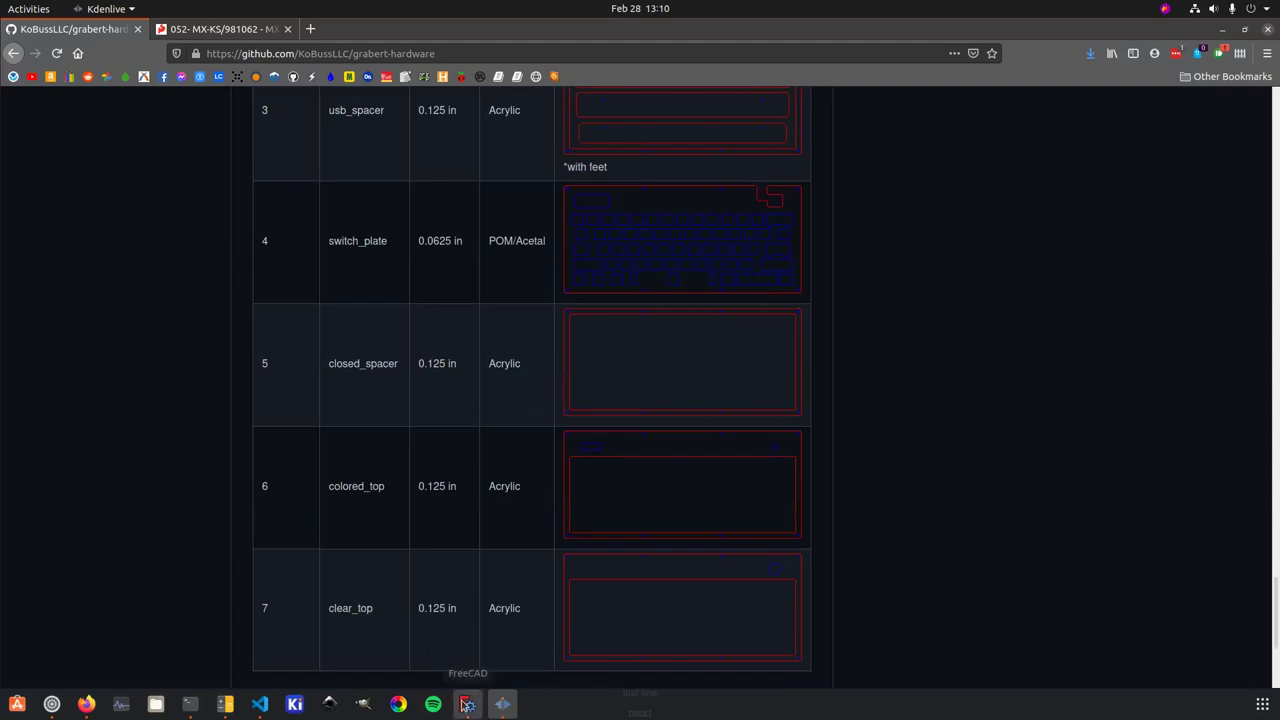
Switch to FreeCAD and inspect the grabert_pcb and ssd1306oled128x32 documents in the tree.
click(467, 704)
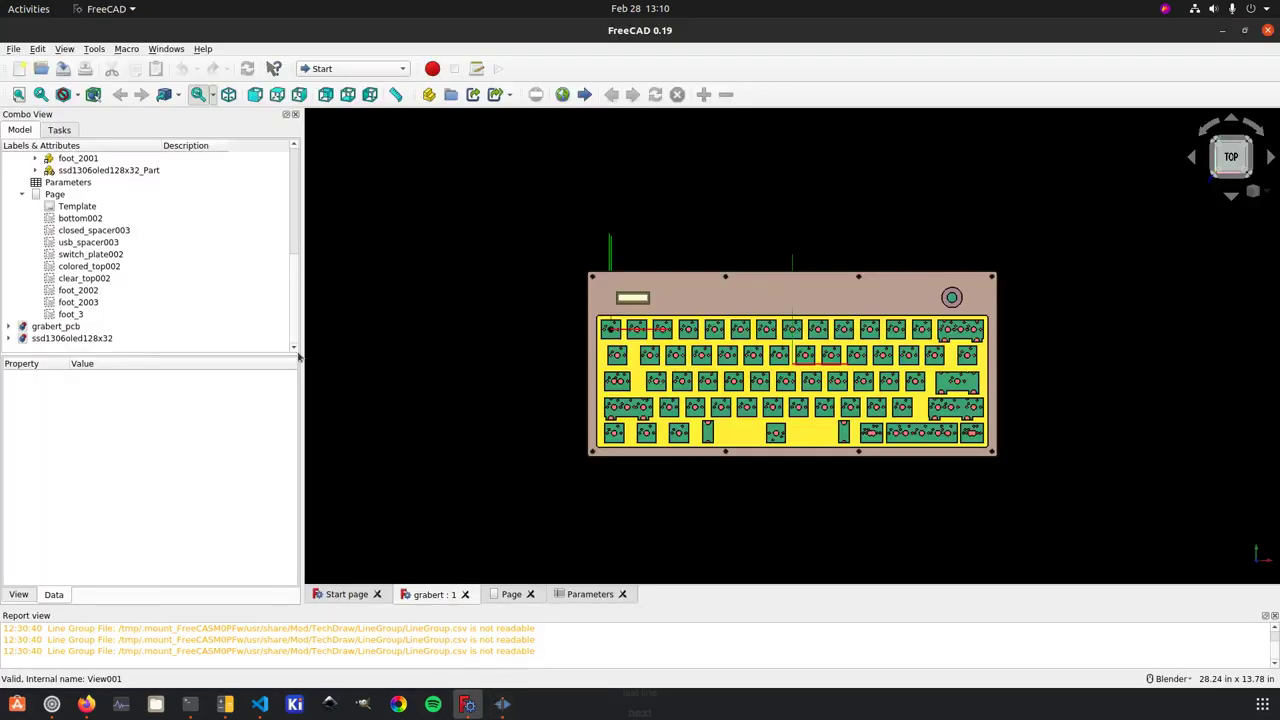
scroll(172, 313, up, 10)
scroll(168, 308, up, 1)
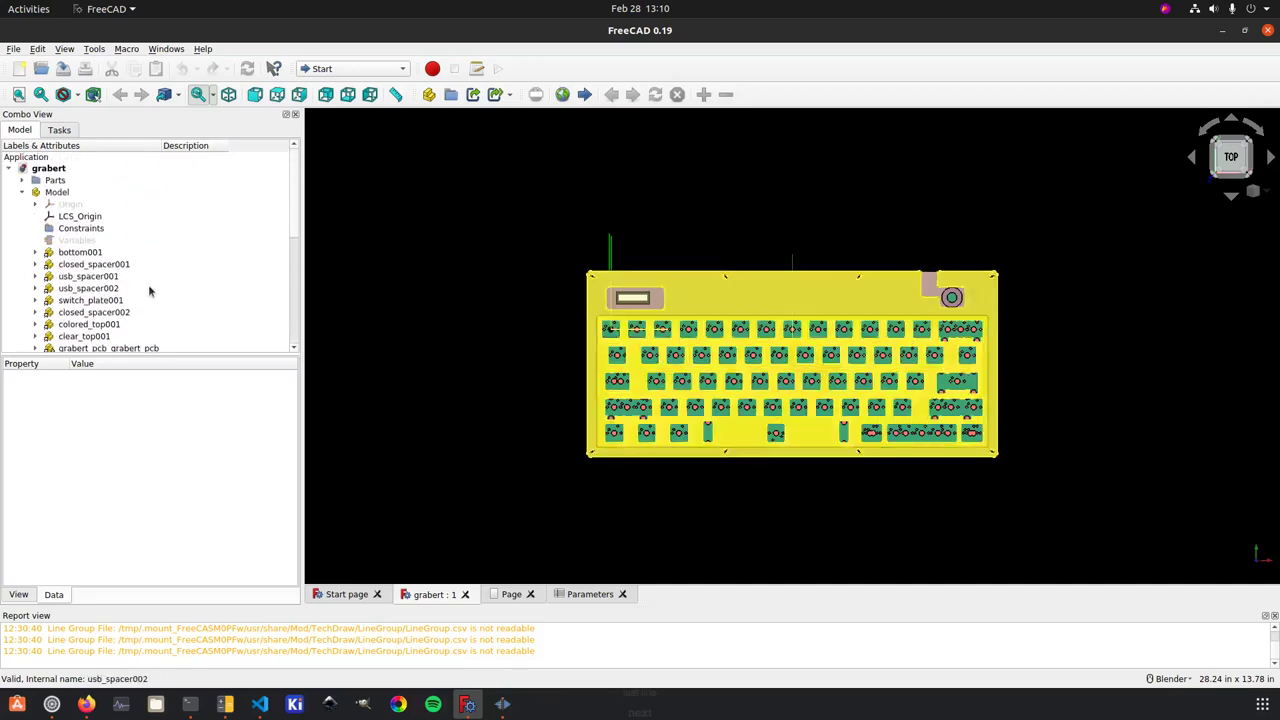
click(11, 169)
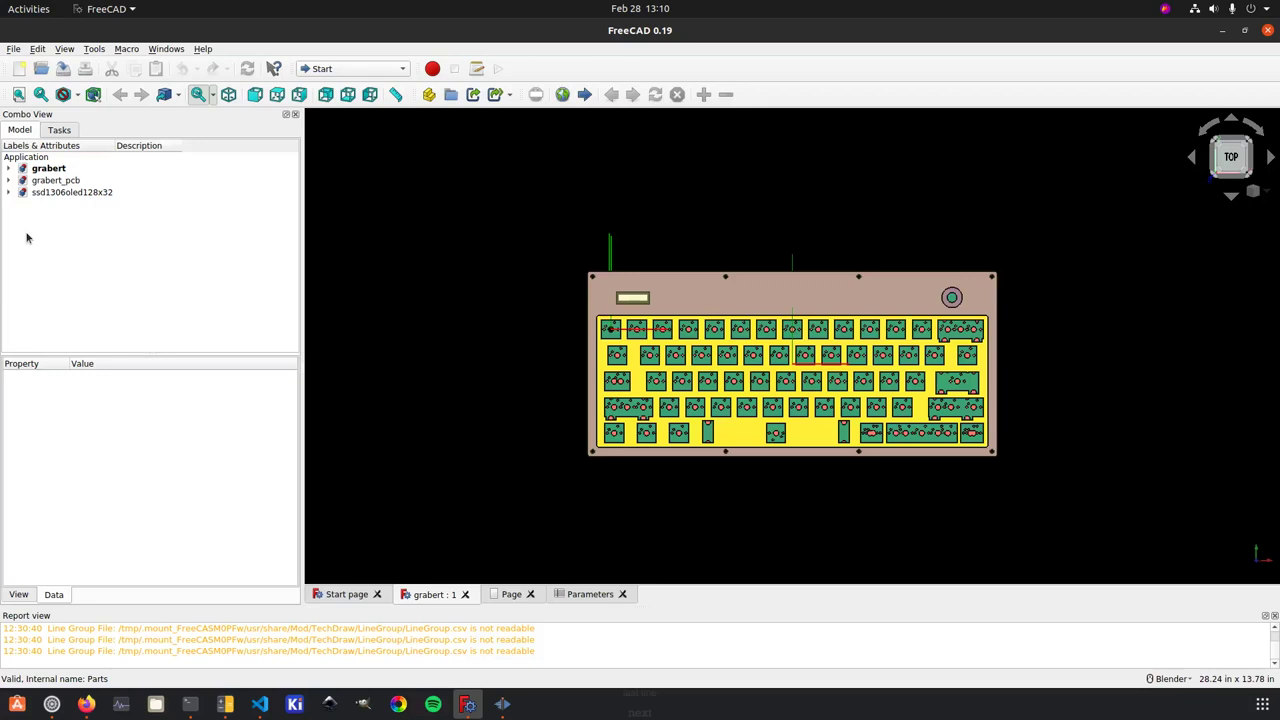
click(48, 181)
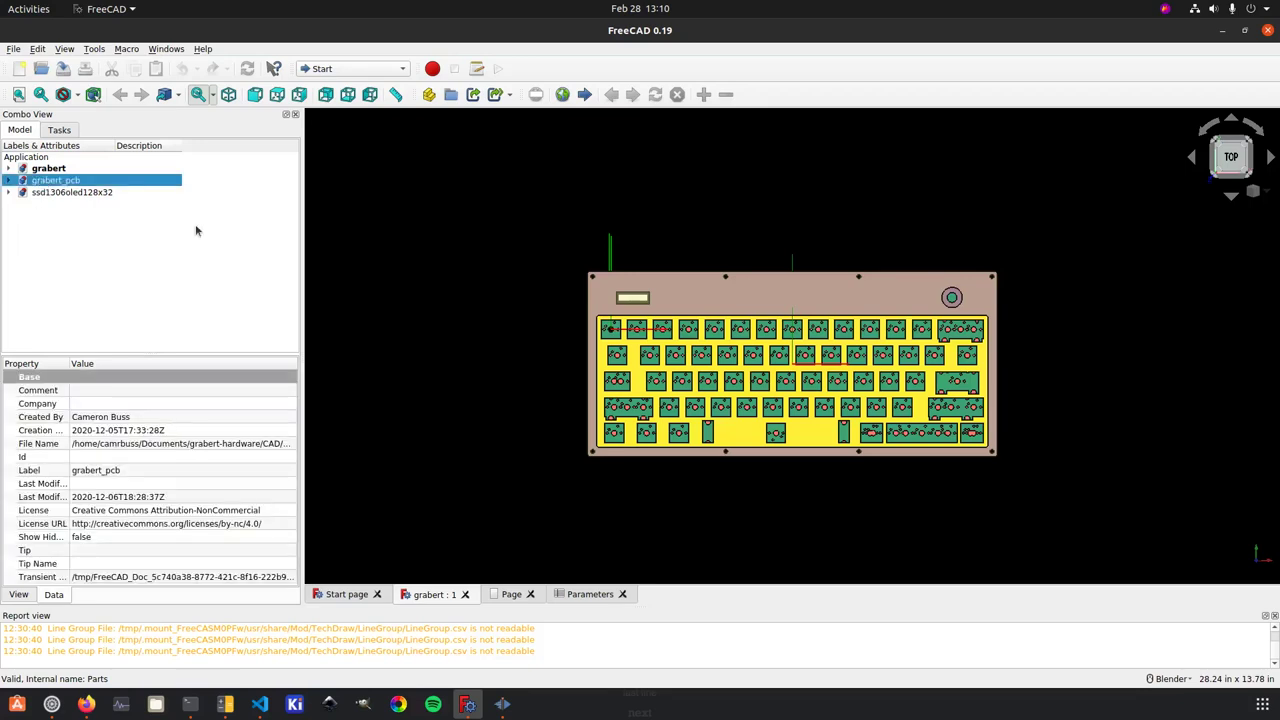
click(376, 67)
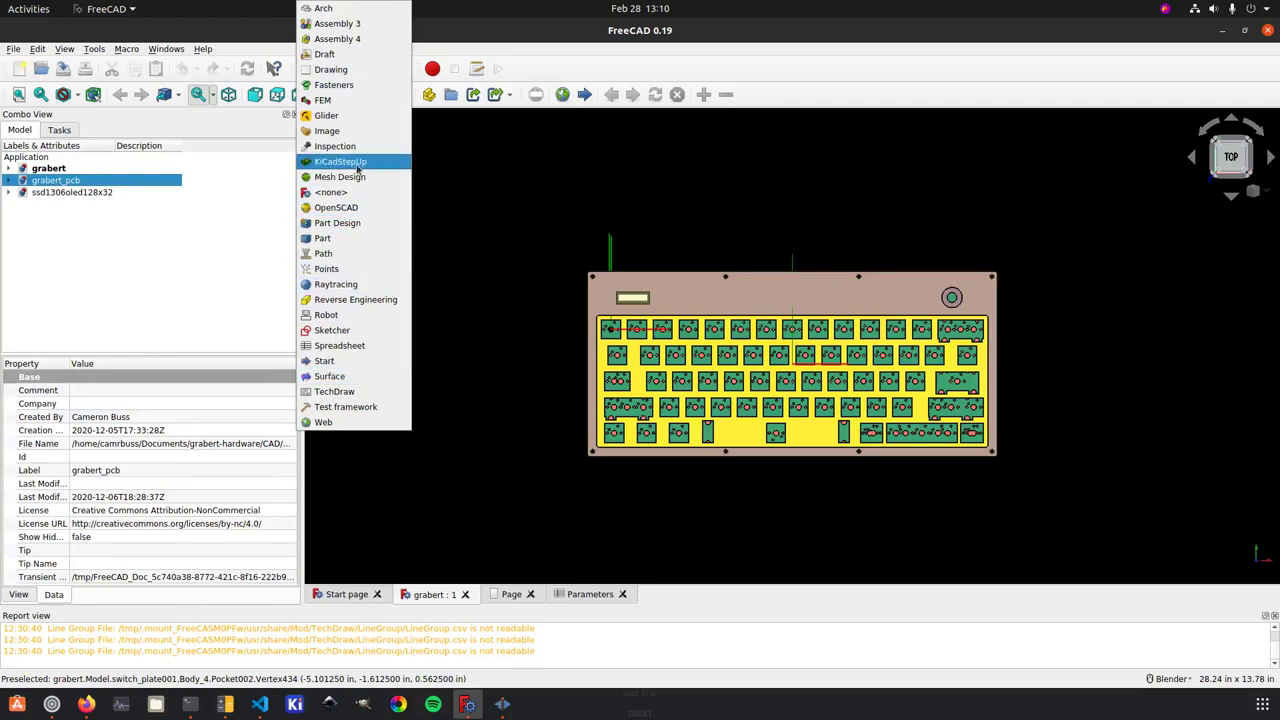
click(134, 248)
click(75, 193)
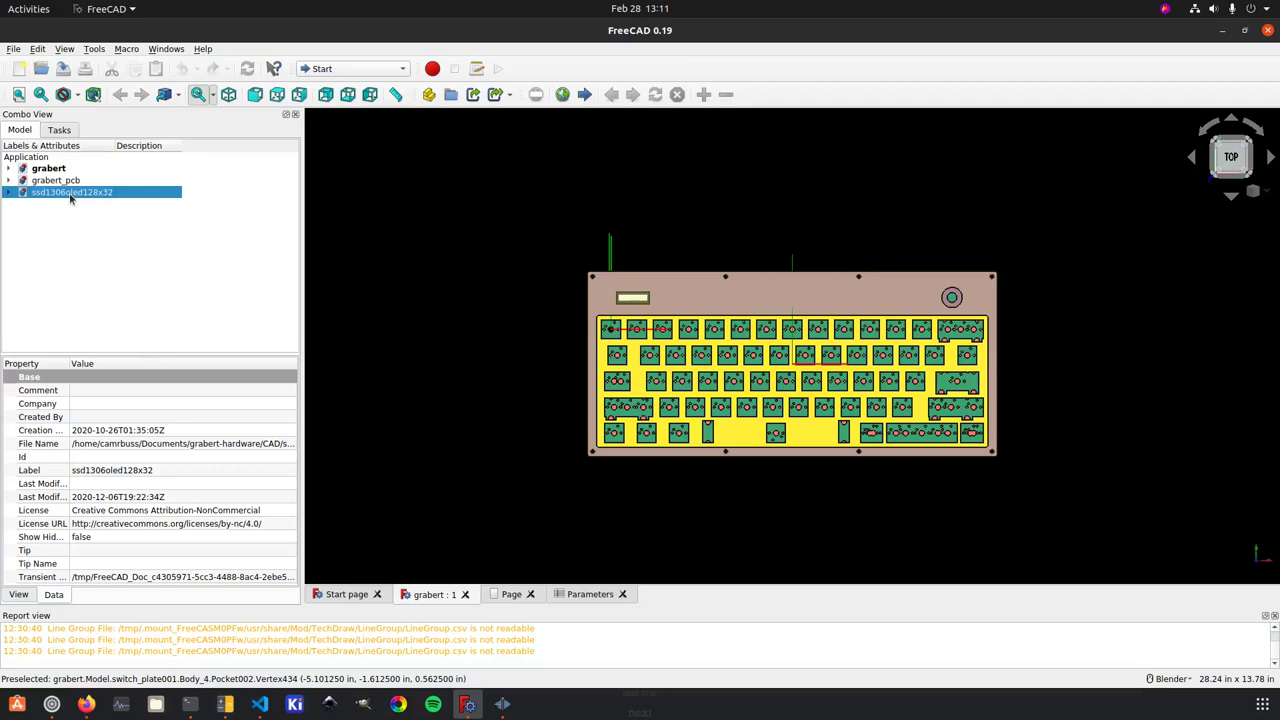
Expand the grabert document and its Model branch to list bottom001 through clear_top001.
click(52, 169)
click(9, 168)
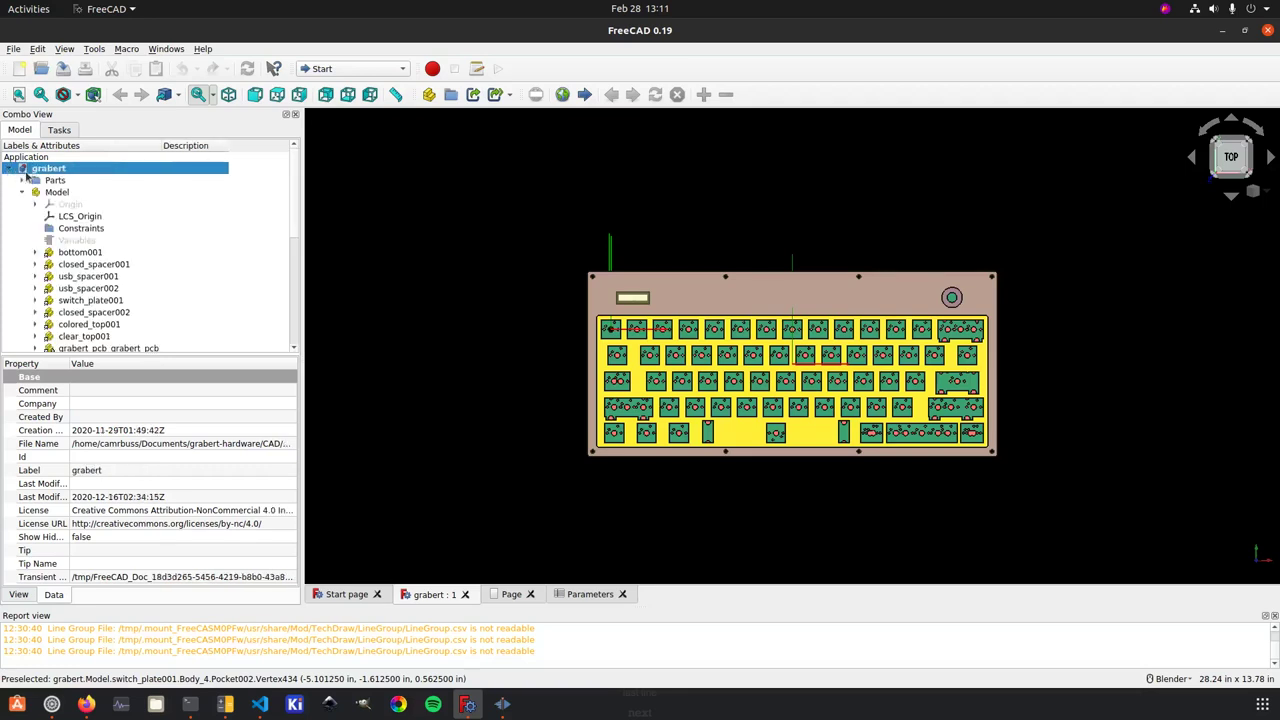
click(23, 193)
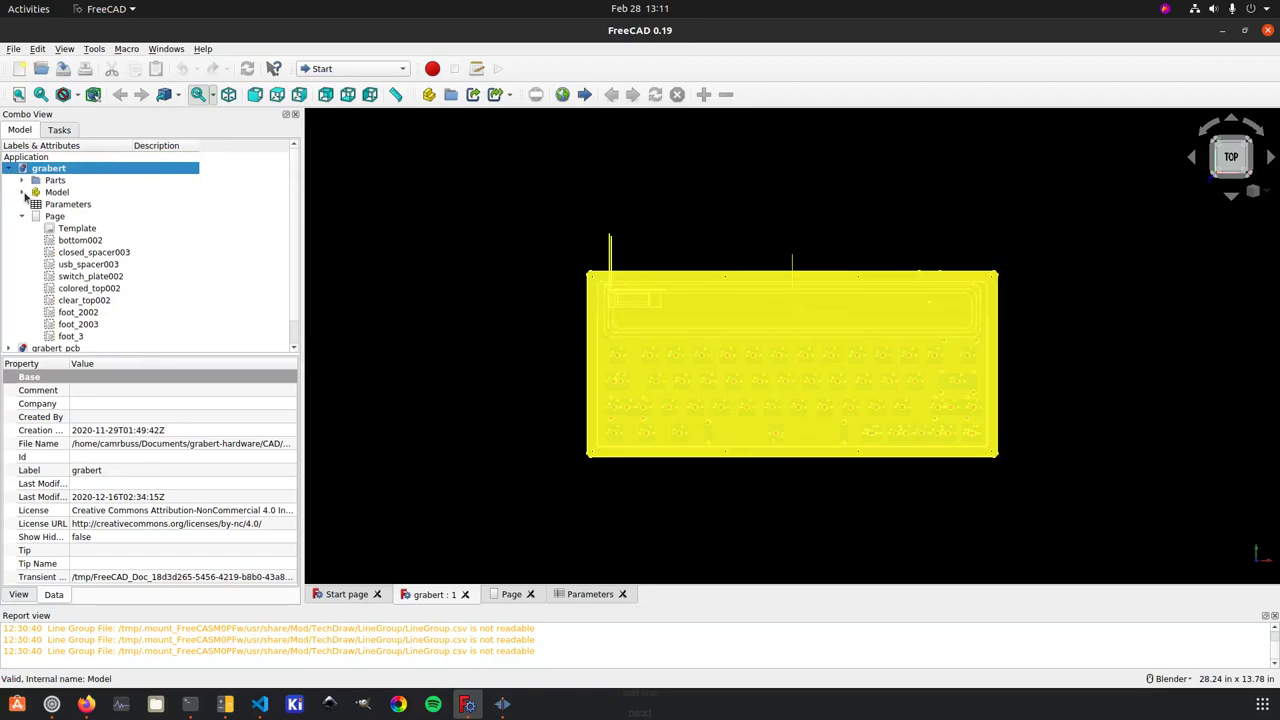
click(23, 193)
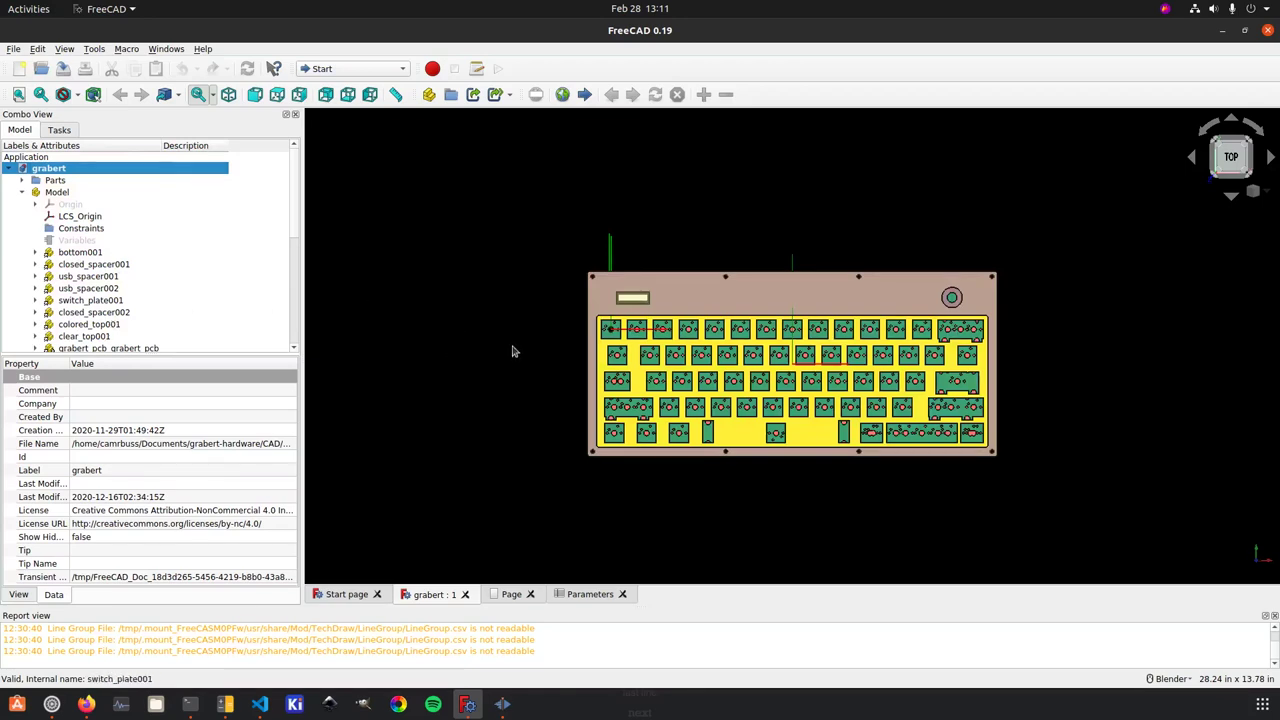
Orbit the keyboard model into a perspective view and zoom in and out.
middle_drag(920, 432, 707, 433)
scroll(700, 420, down, 5)
scroll(694, 406, up, 6)
scroll(500, 380, down, 2)
scroll(530, 390, up, 5)
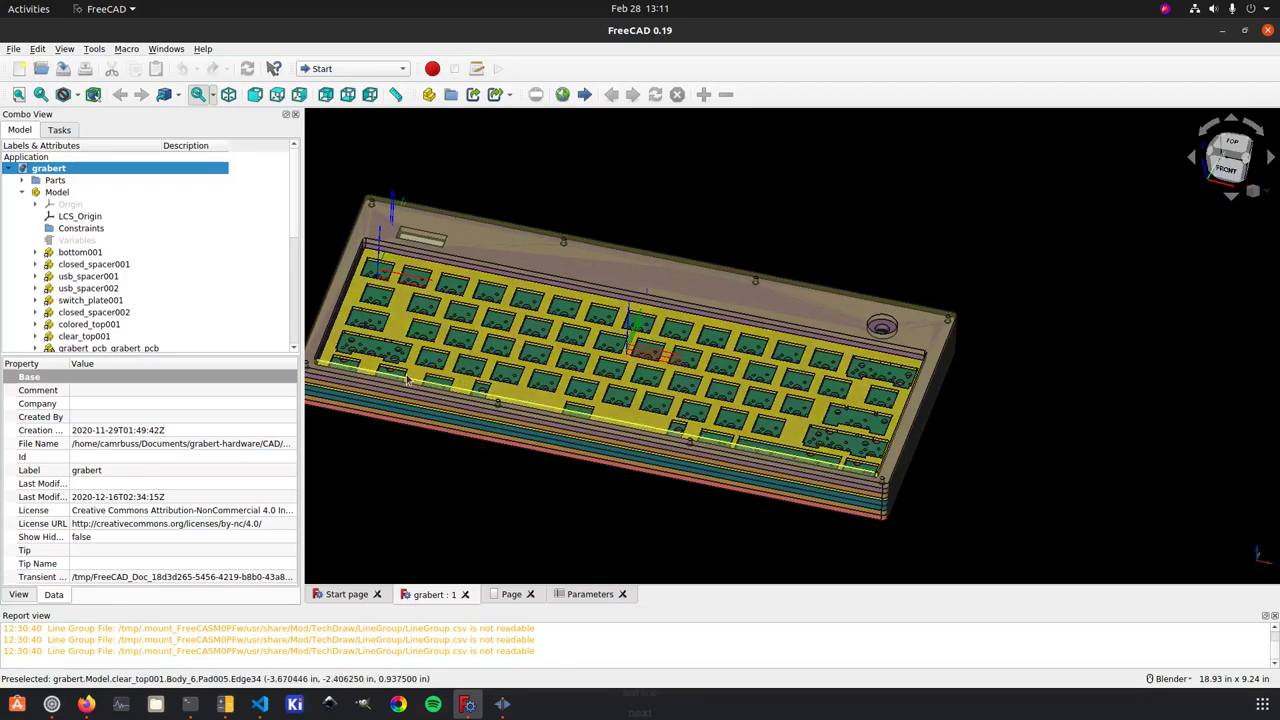
scroll(400, 355, down, 2)
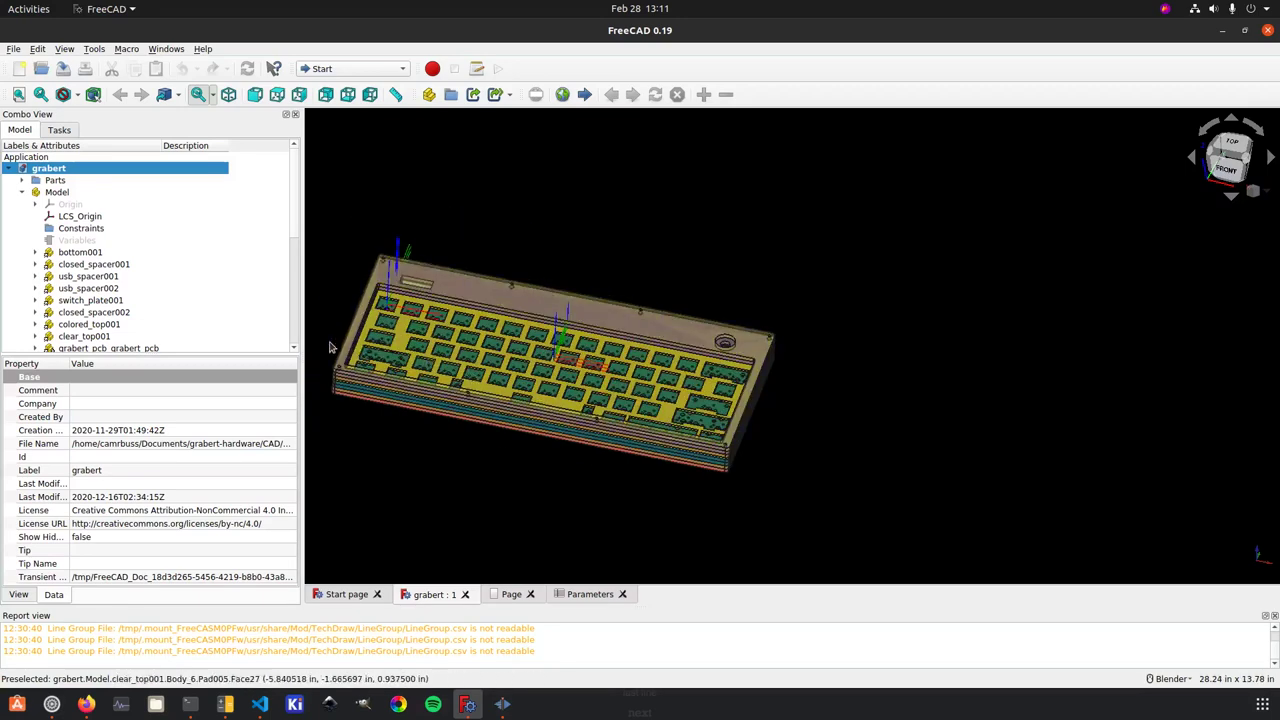
scroll(330, 344, up, 4)
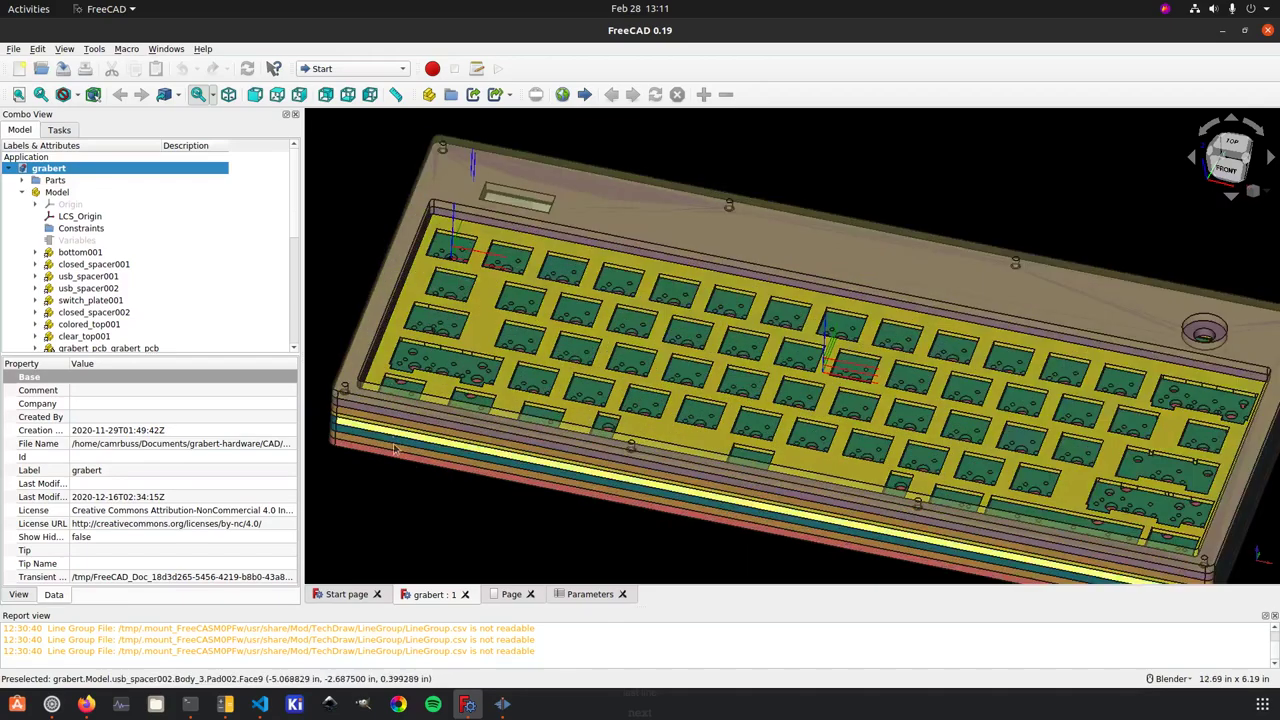
Orbit slightly and zoom in on the case's layered edge at the inner corner.
middle_drag(412, 452, 626, 403)
scroll(548, 482, down, 5)
scroll(548, 482, up, 5)
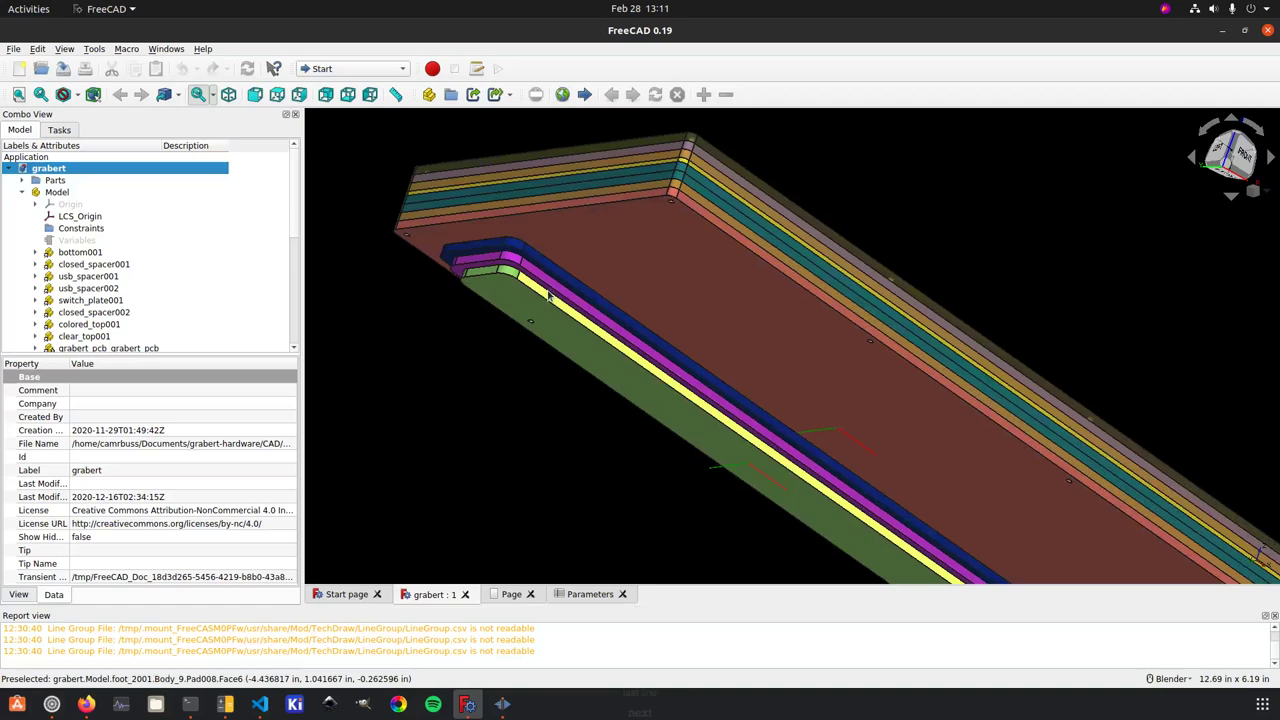
scroll(690, 185, up, 2)
scroll(715, 170, up, 2)
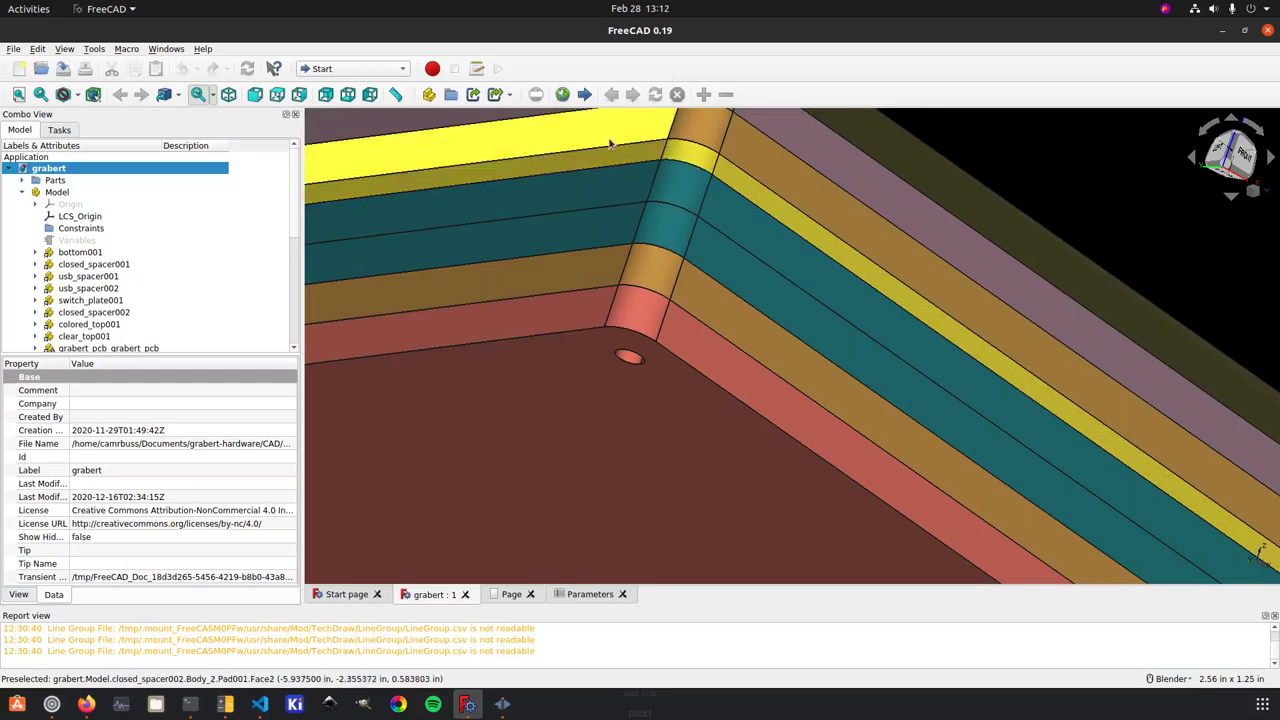
scroll(600, 175, down, 4)
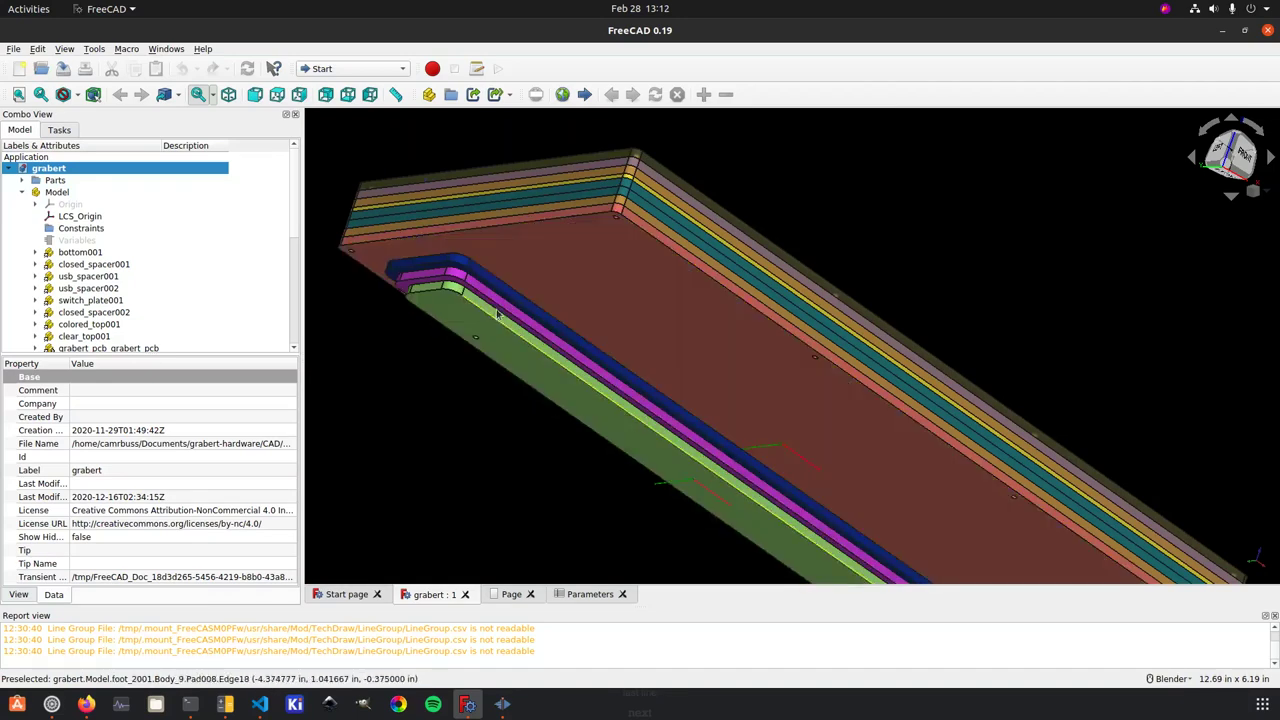
Hide the bottom001 and closed_spacer001 layers.
click(601, 265)
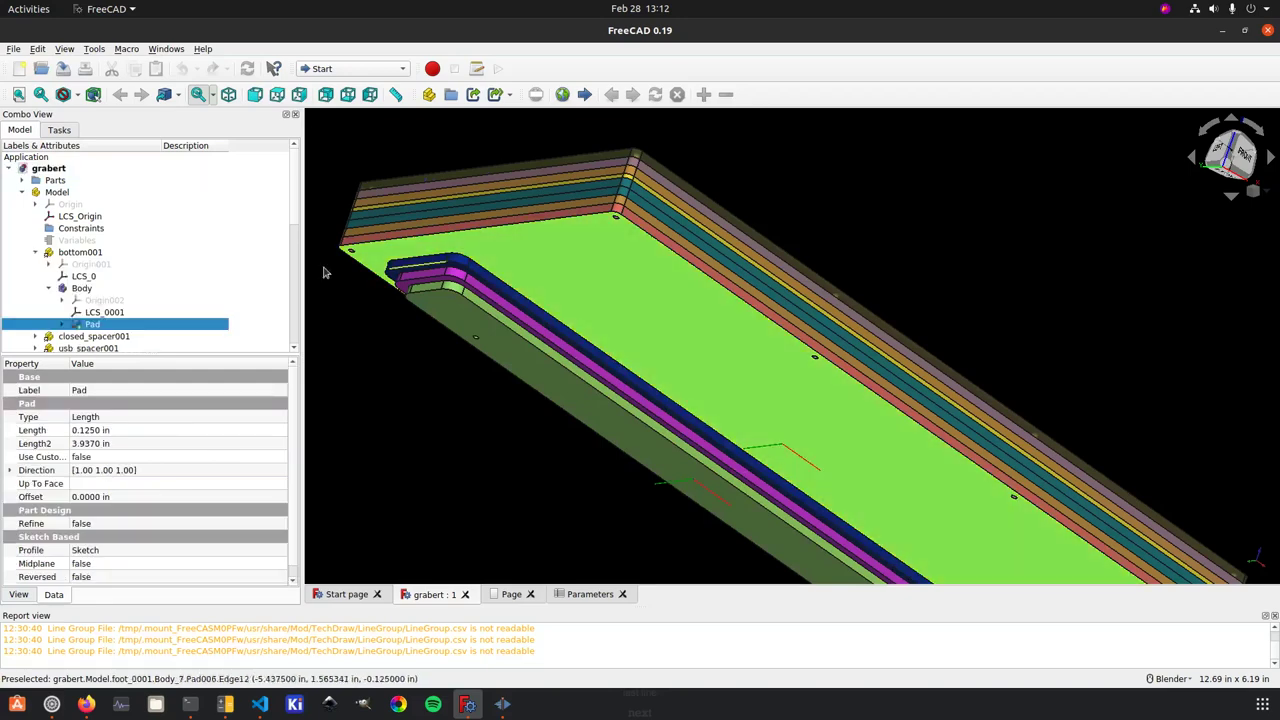
click(36, 252)
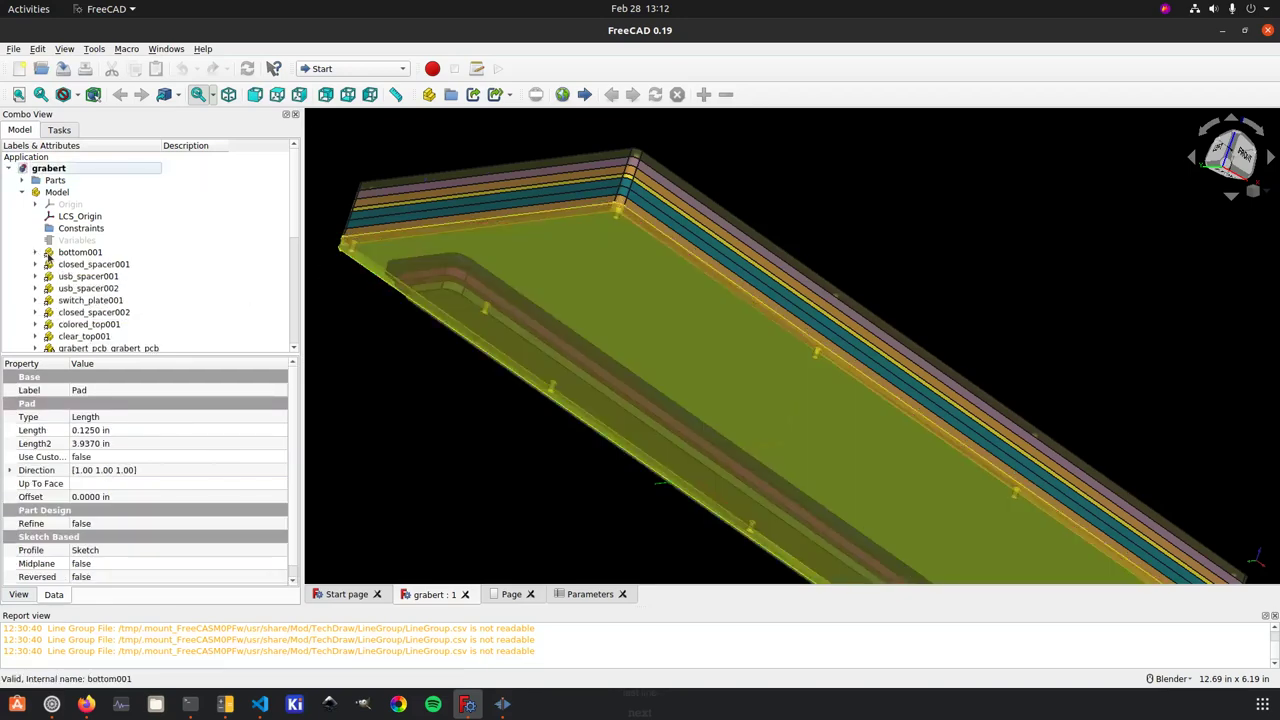
click(50, 254)
scroll(345, 193, down, 2)
scroll(350, 196, up, 3)
scroll(416, 208, down, 2)
key(space)
click(90, 264)
key(space)
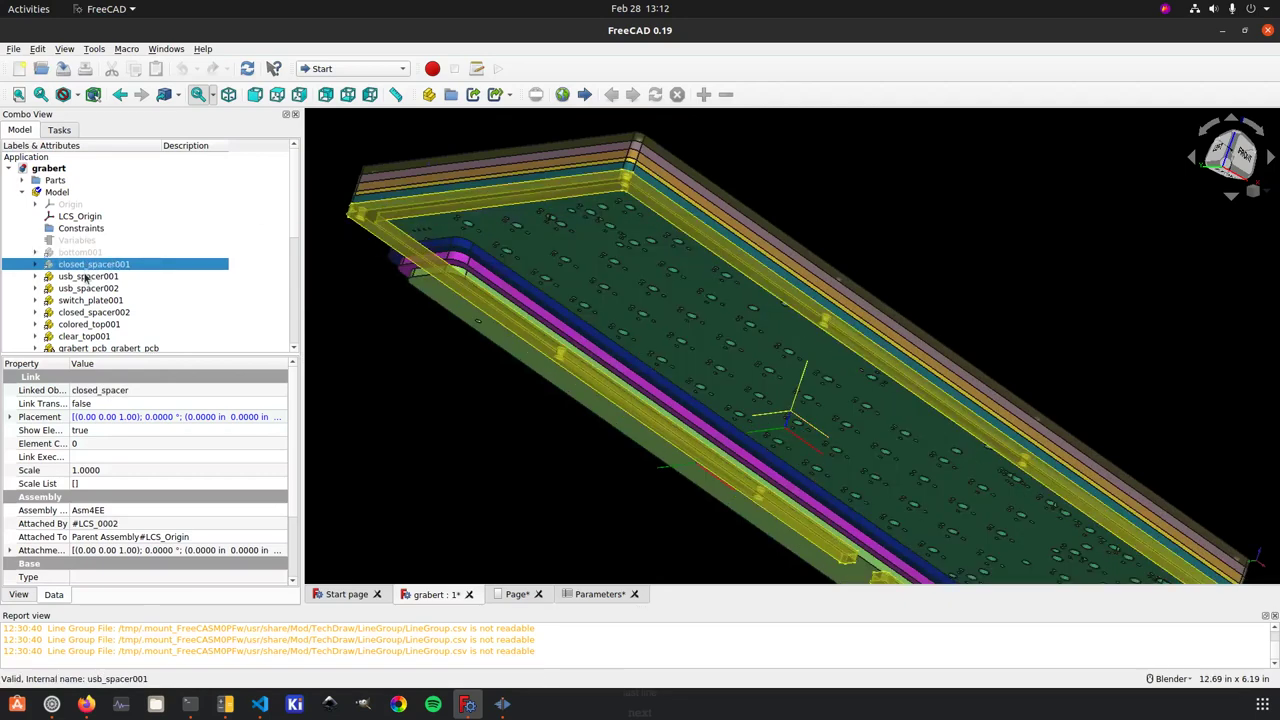
Hide usb_spacer001 and usb_spacer002, orbiting to view the layers from below and edge-on.
middle_drag(630, 360, 790, 360)
scroll(760, 350, down, 4)
scroll(663, 362, up, 3)
scroll(663, 362, up, 3)
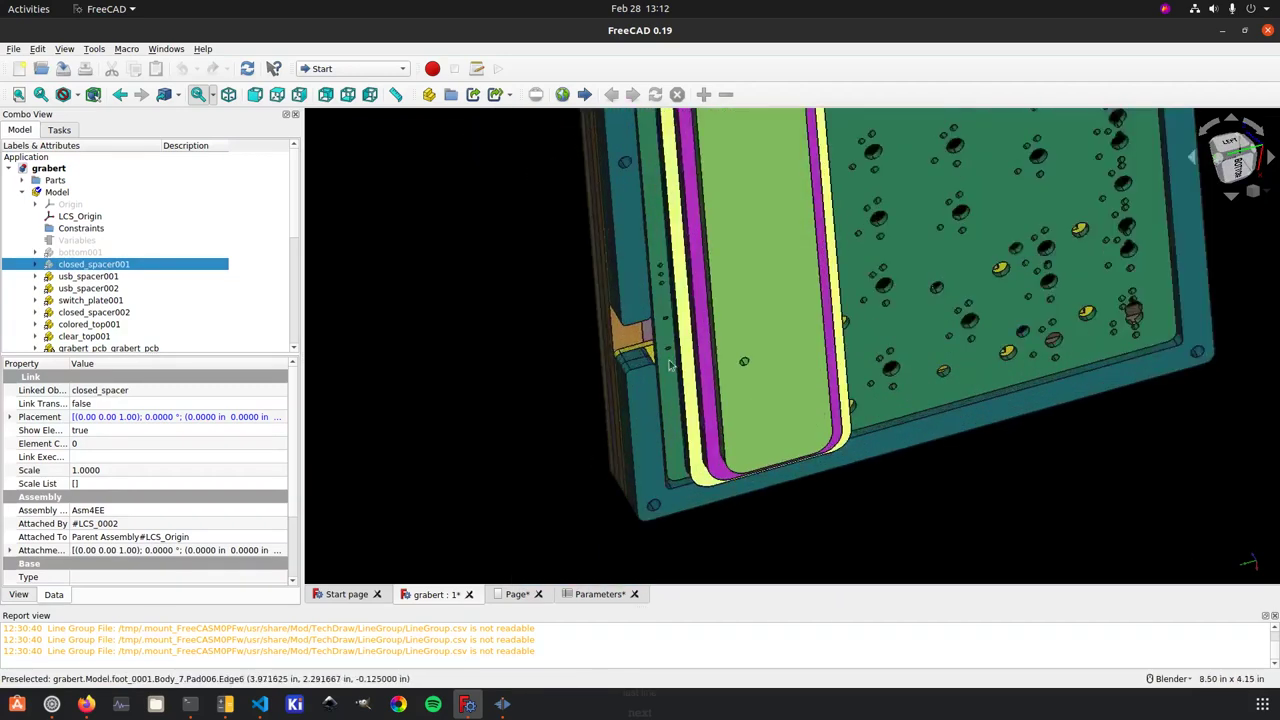
click(100, 277)
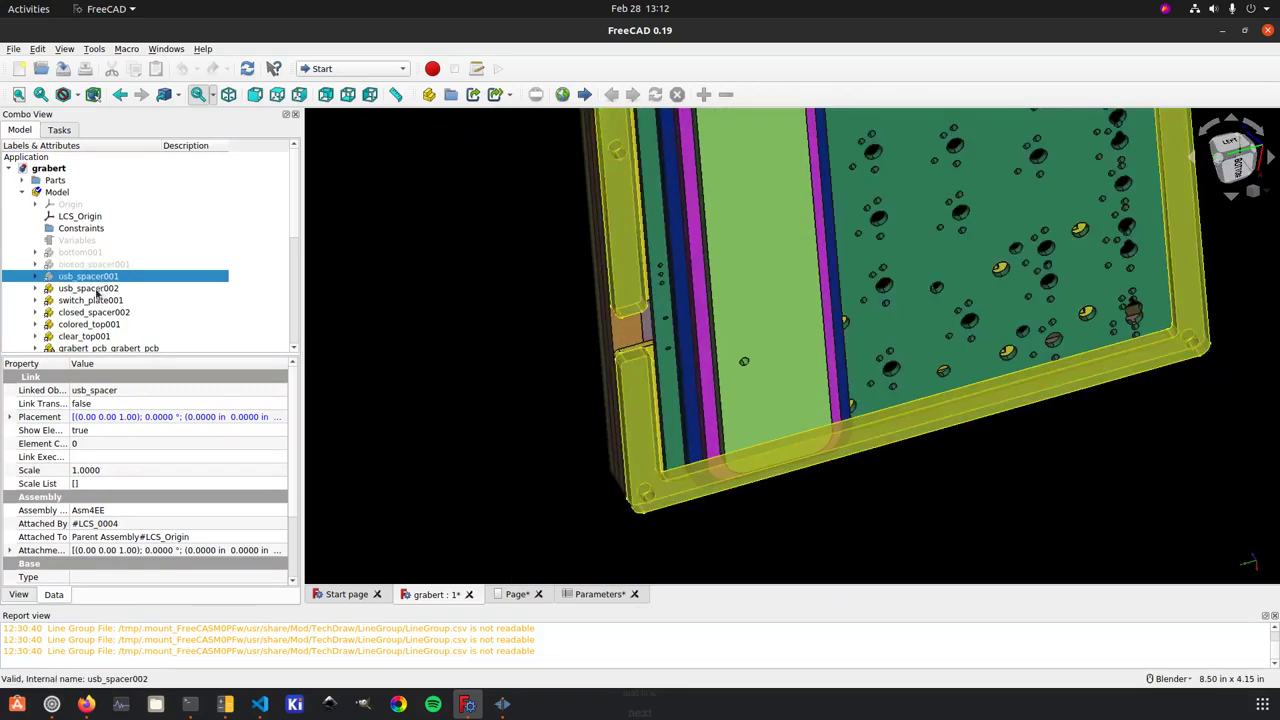
key(space)
click(96, 289)
middle_drag(551, 407, 631, 386)
scroll(486, 391, up, 2)
scroll(491, 409, down, 3)
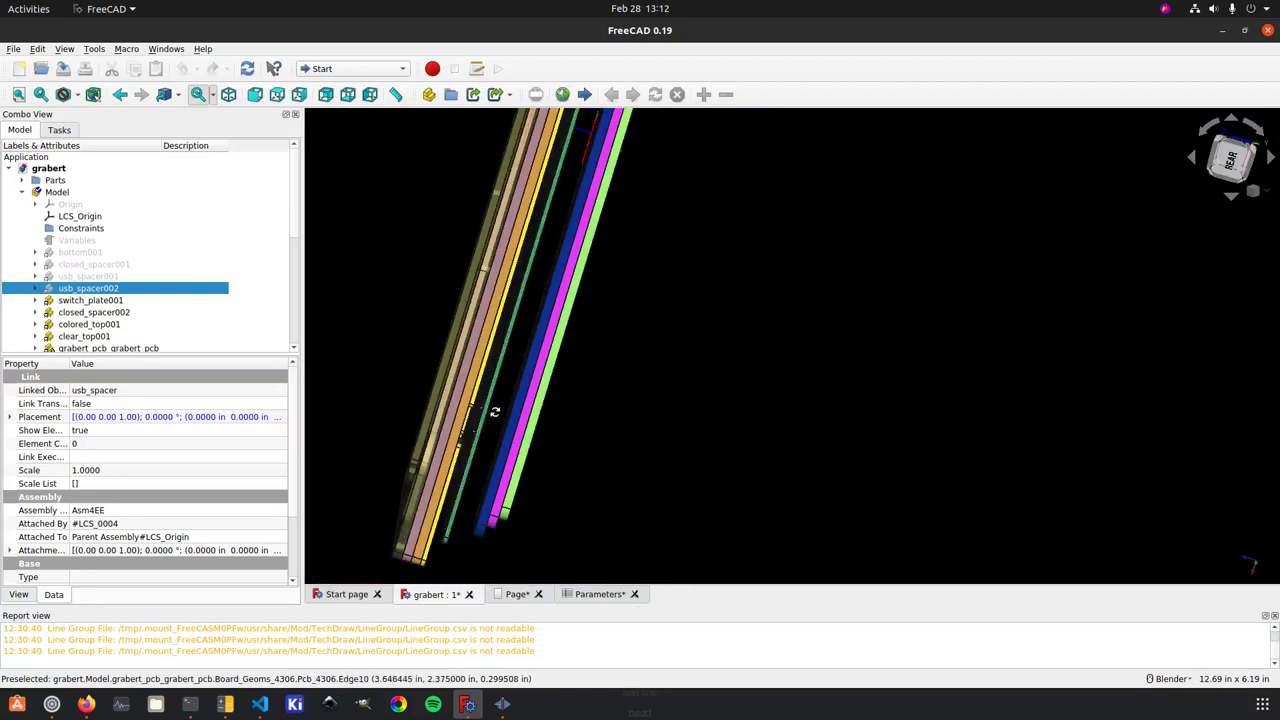
middle_drag(472, 409, 519, 325)
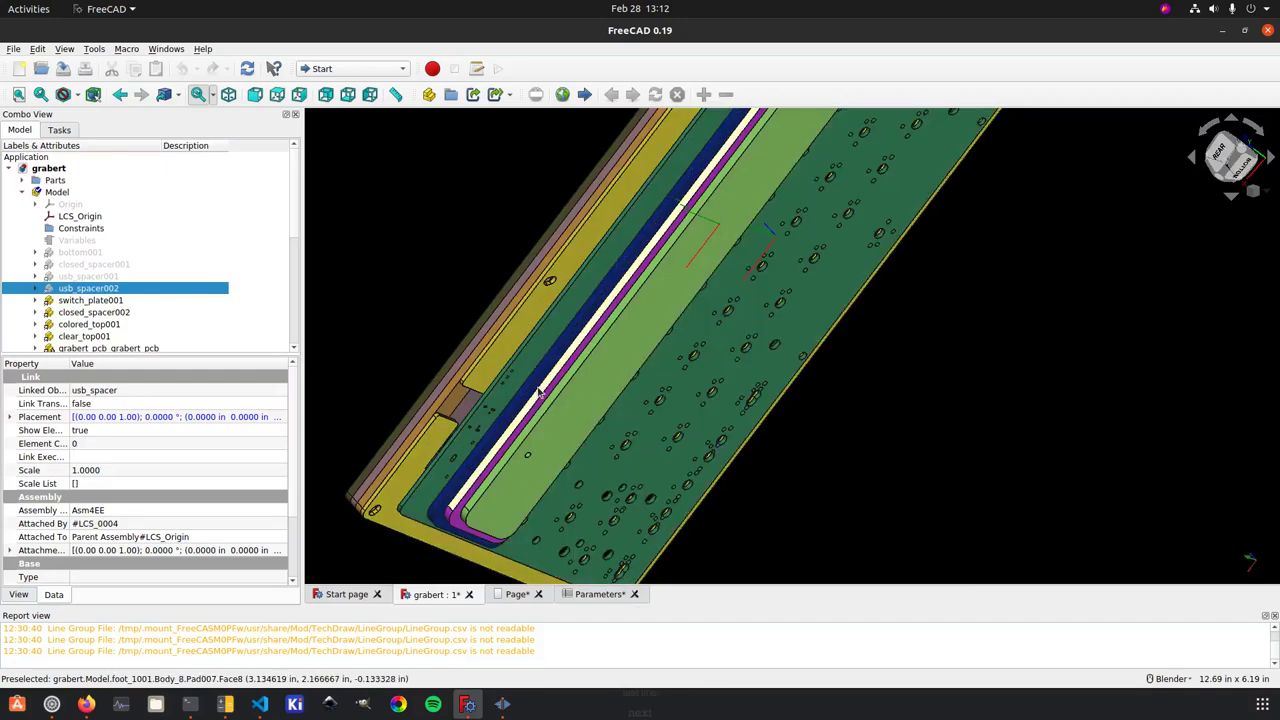
middle_drag(535, 393, 623, 397)
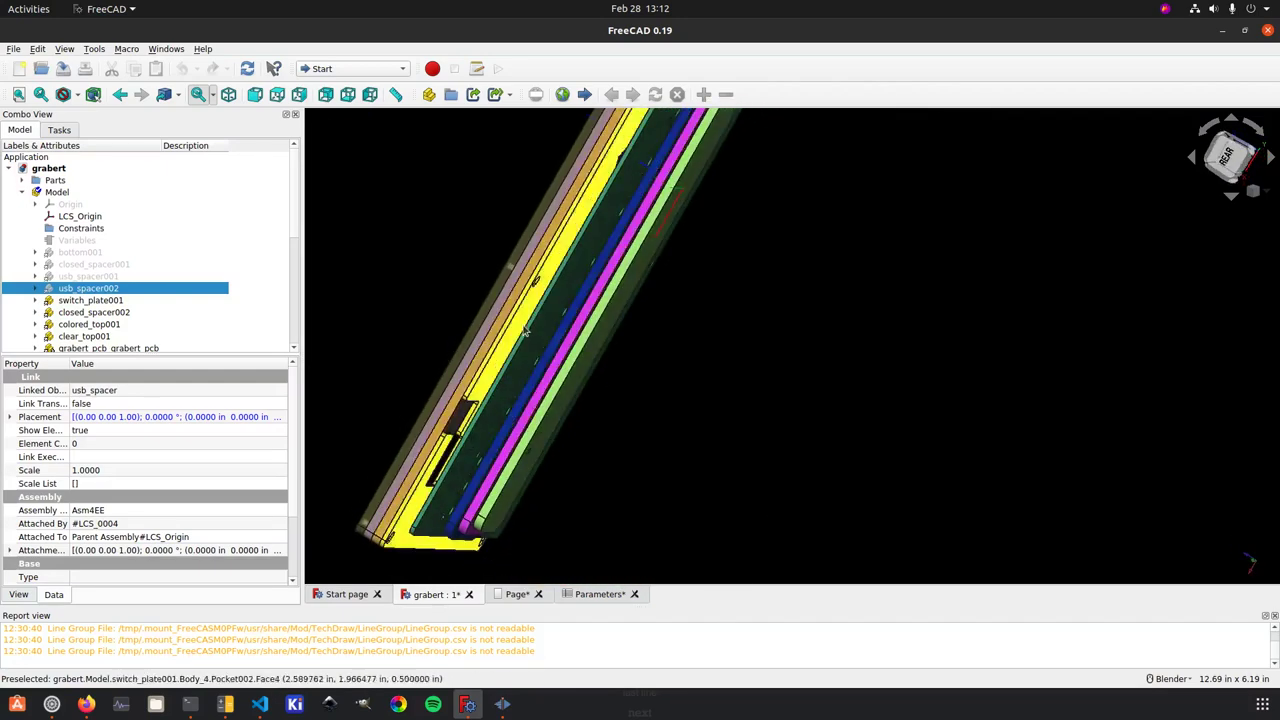
scroll(524, 330, up, 8)
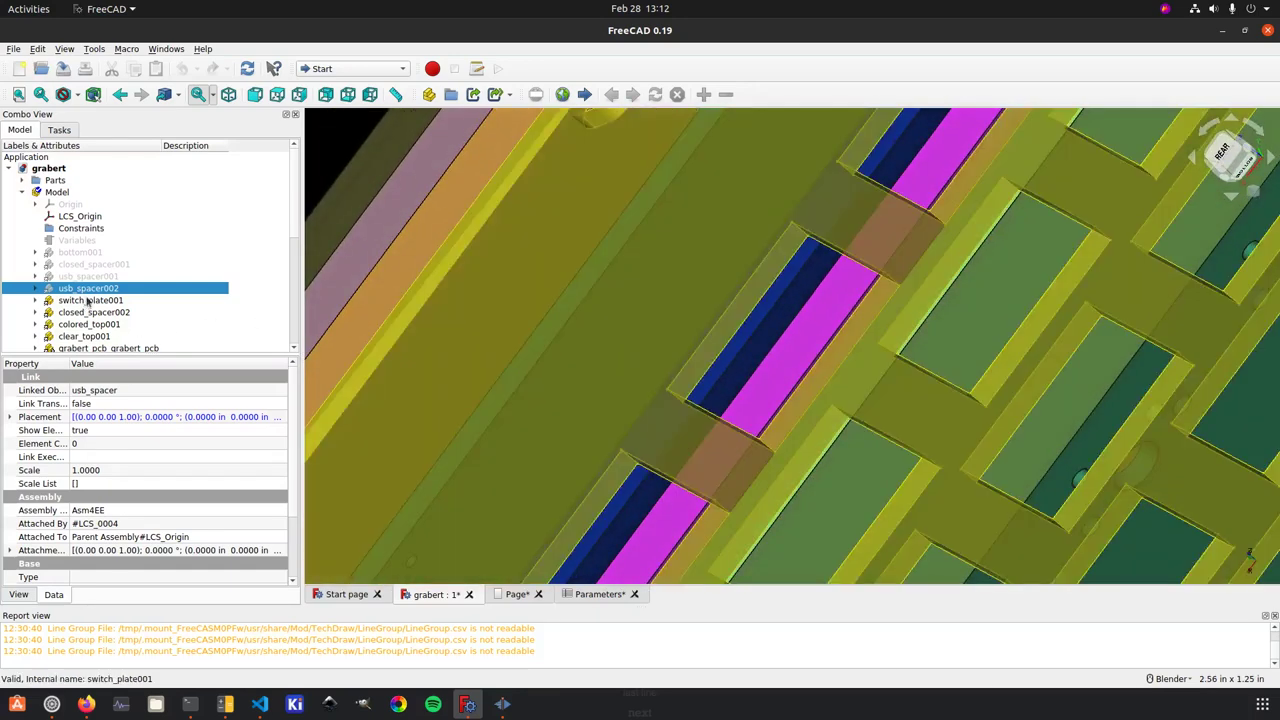
key(space)
scroll(90, 293, down, 6)
Hide the grabert_pcb board along with foot_0001 and foot_1001.
click(56, 339)
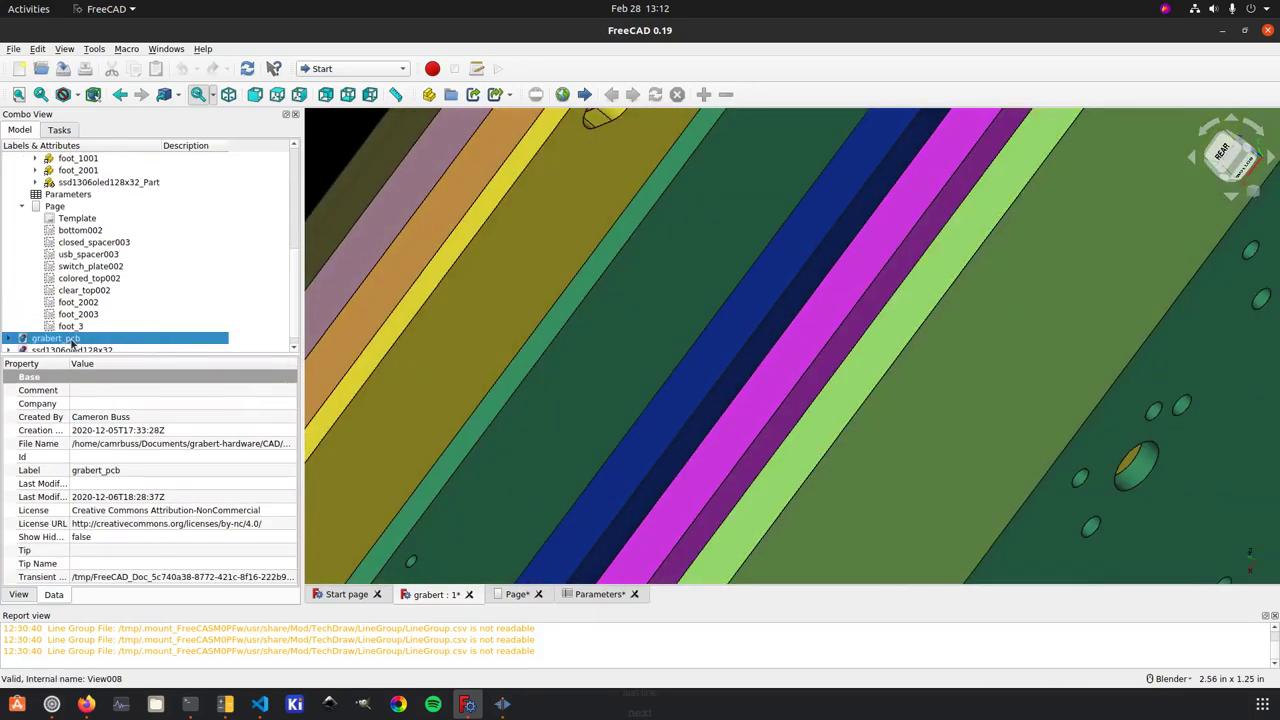
scroll(105, 303, up, 3)
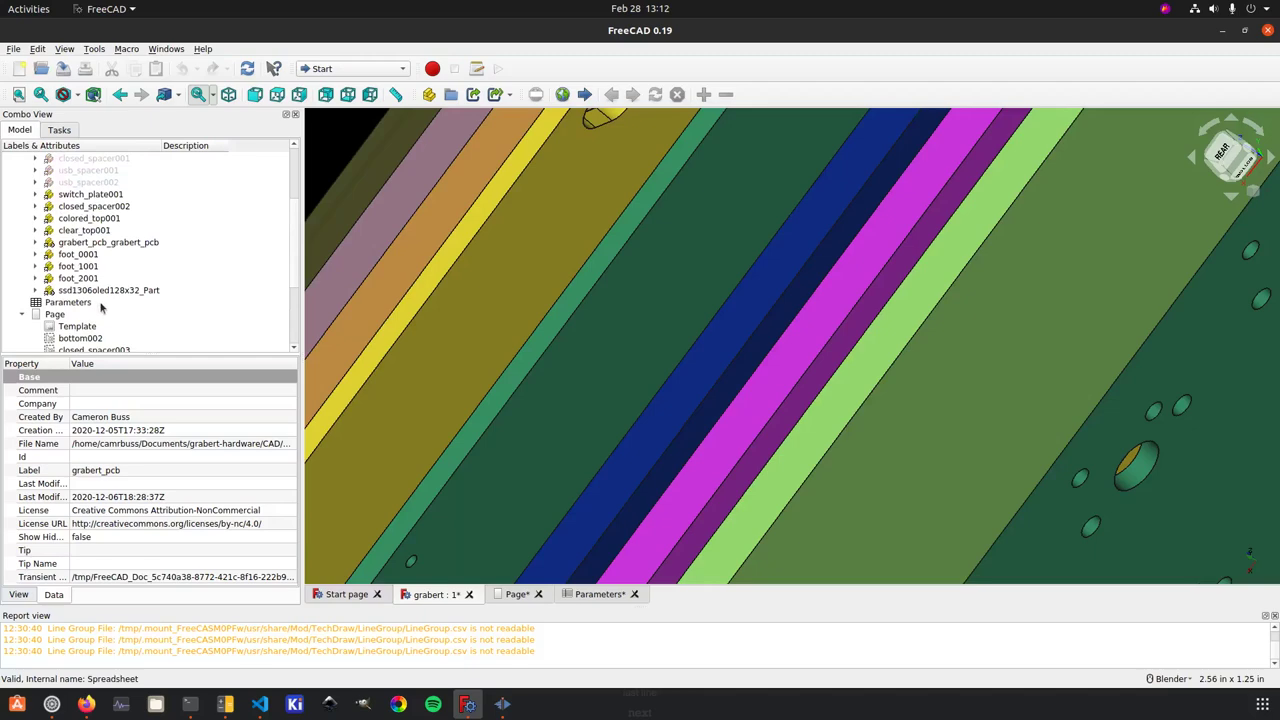
click(95, 243)
key(space)
key(space)
click(78, 254)
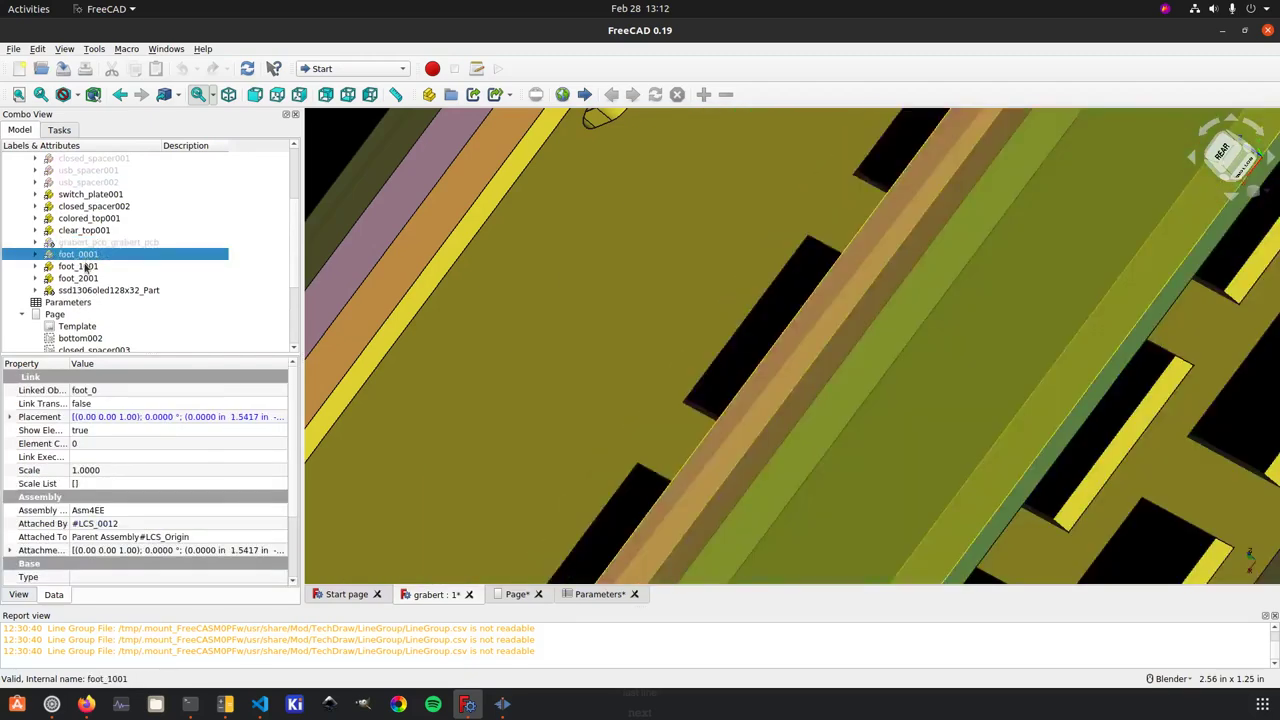
key(space)
click(78, 266)
key(space)
click(80, 279)
scroll(830, 450, down, 8)
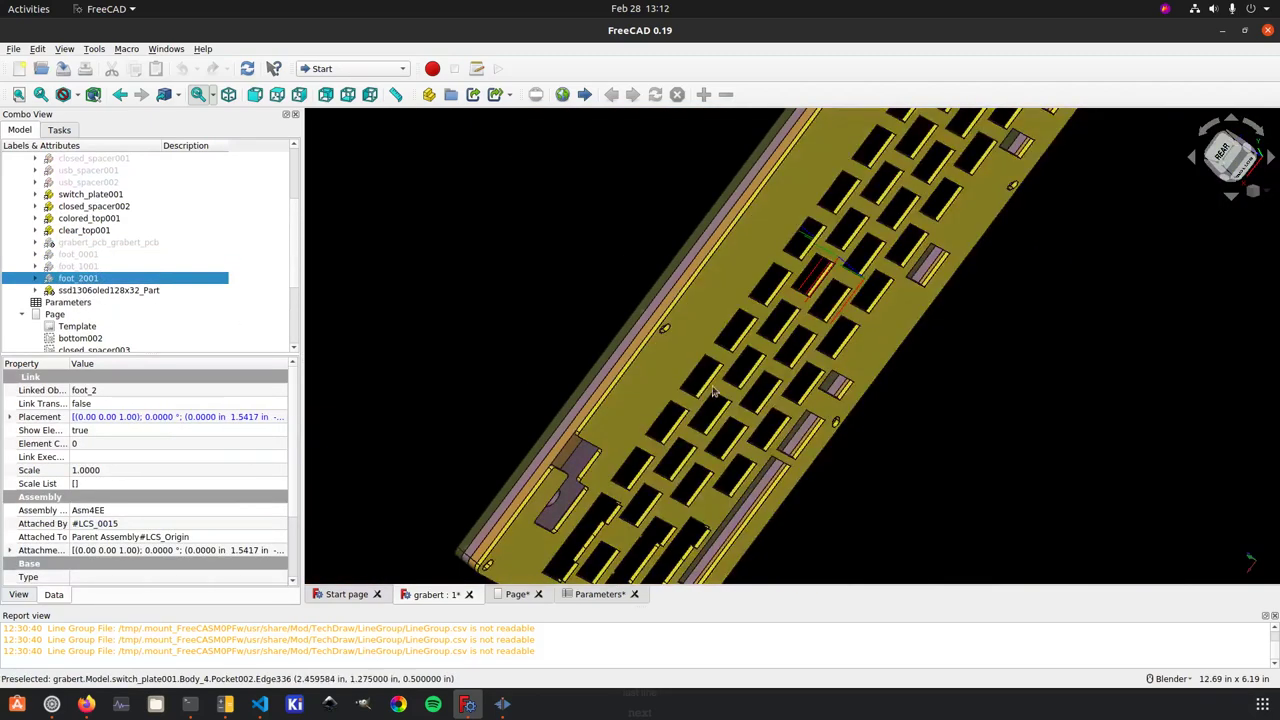
scroll(830, 450, up, 2)
scroll(830, 450, down, 5)
scroll(700, 400, up, 5)
scroll(555, 425, down, 3)
scroll(555, 425, up, 5)
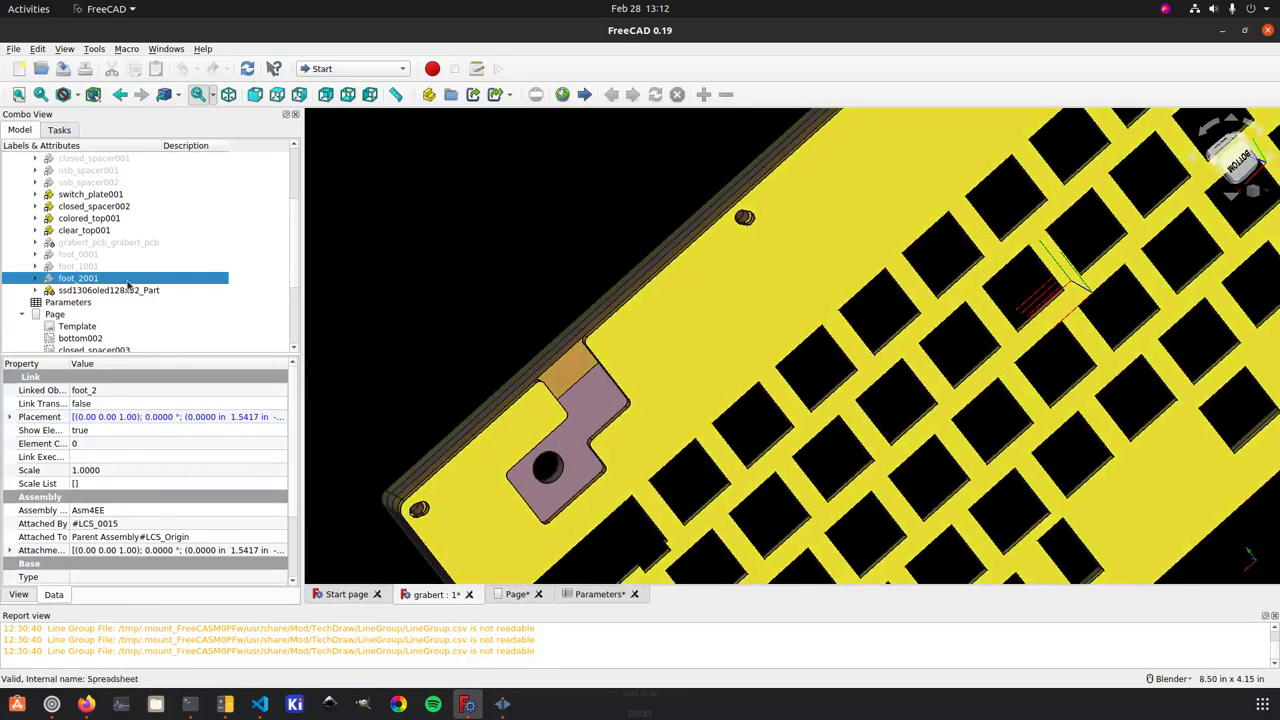
Hide foot_2001, switch_plate001 and closed_spacer002.
click(88, 194)
key(space)
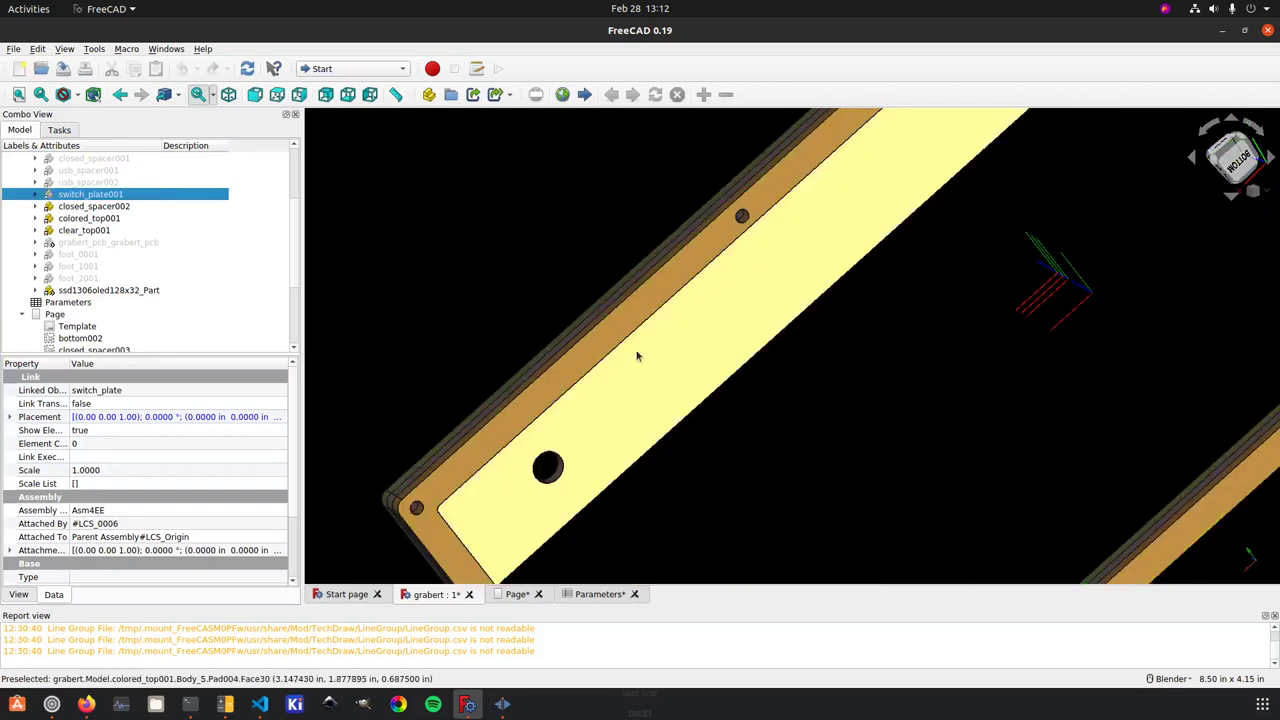
scroll(630, 368, down, 5)
scroll(630, 368, up, 3)
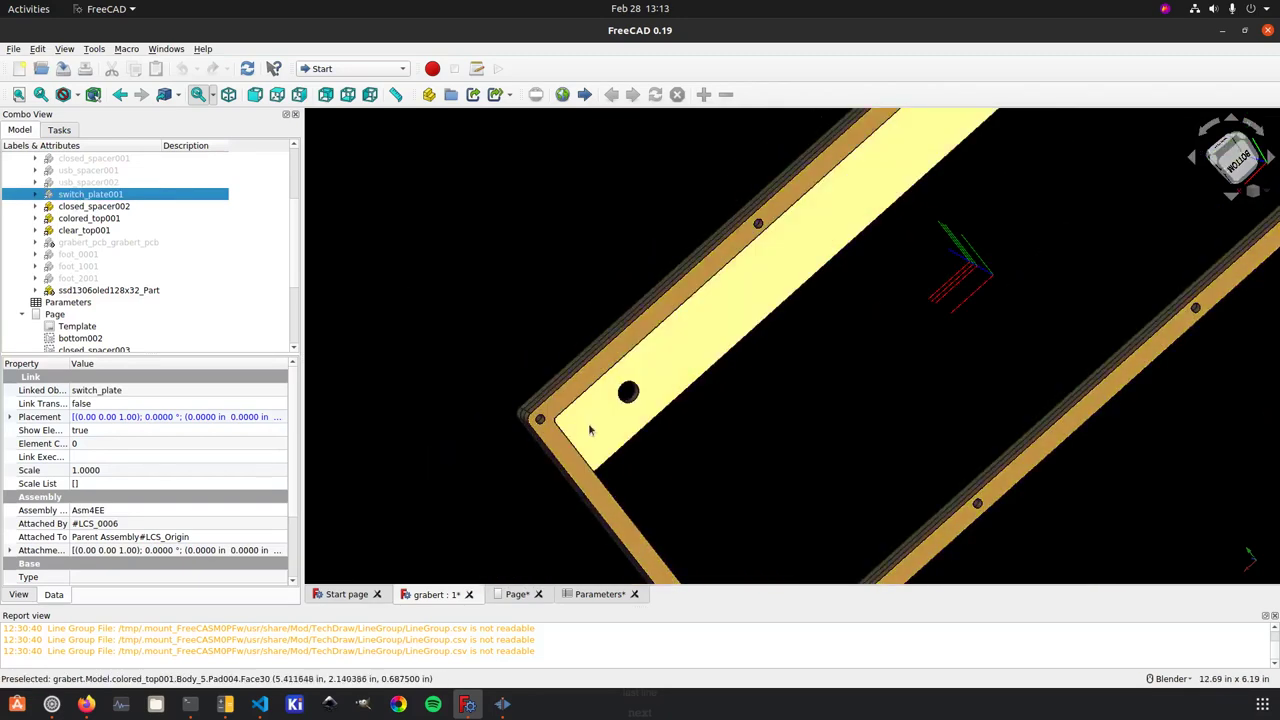
middle_drag(685, 442, 706, 366)
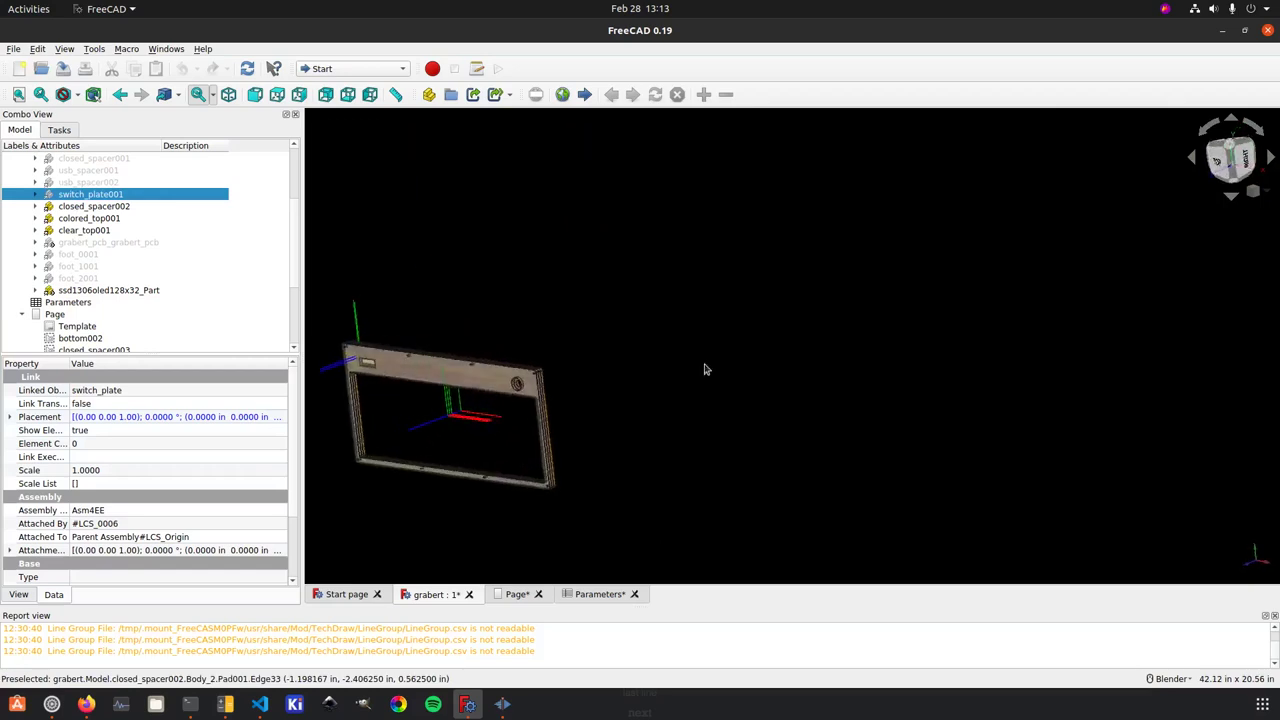
key(space)
click(90, 207)
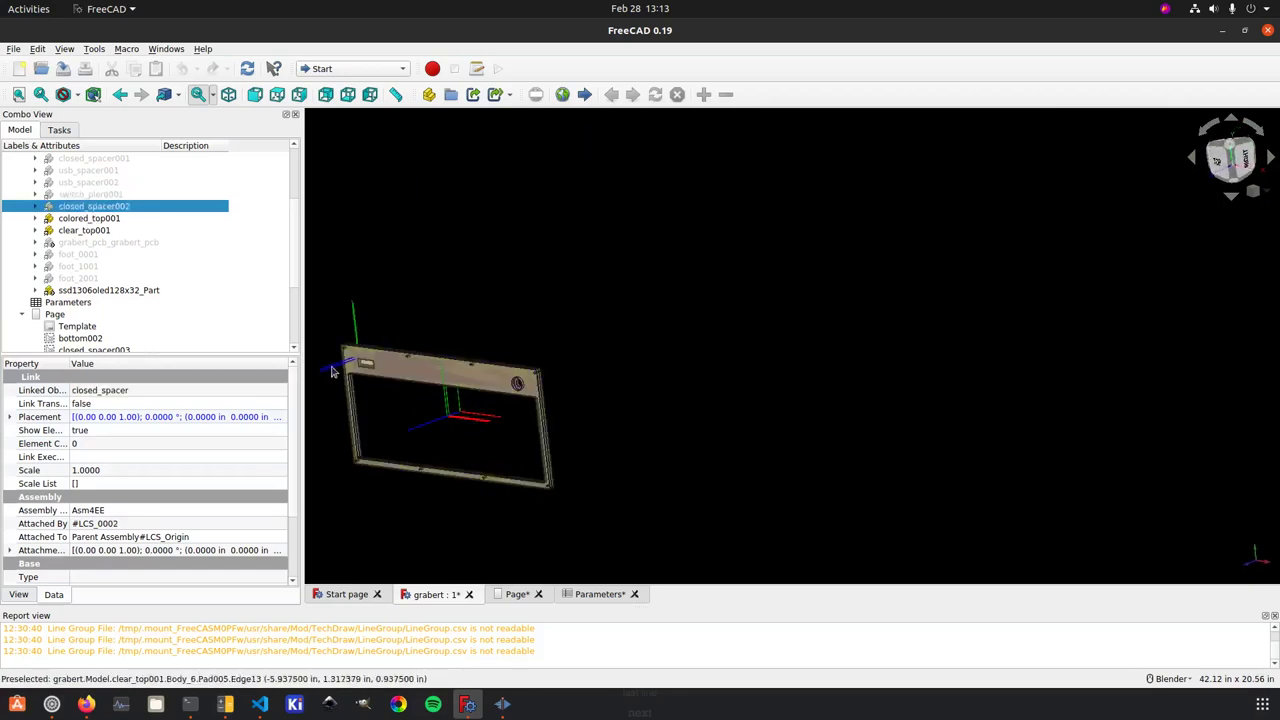
key(space)
Hide the colored_top001 and clear_top001 layers, leaving only the OLED module.
click(69, 218)
scroll(410, 400, up, 5)
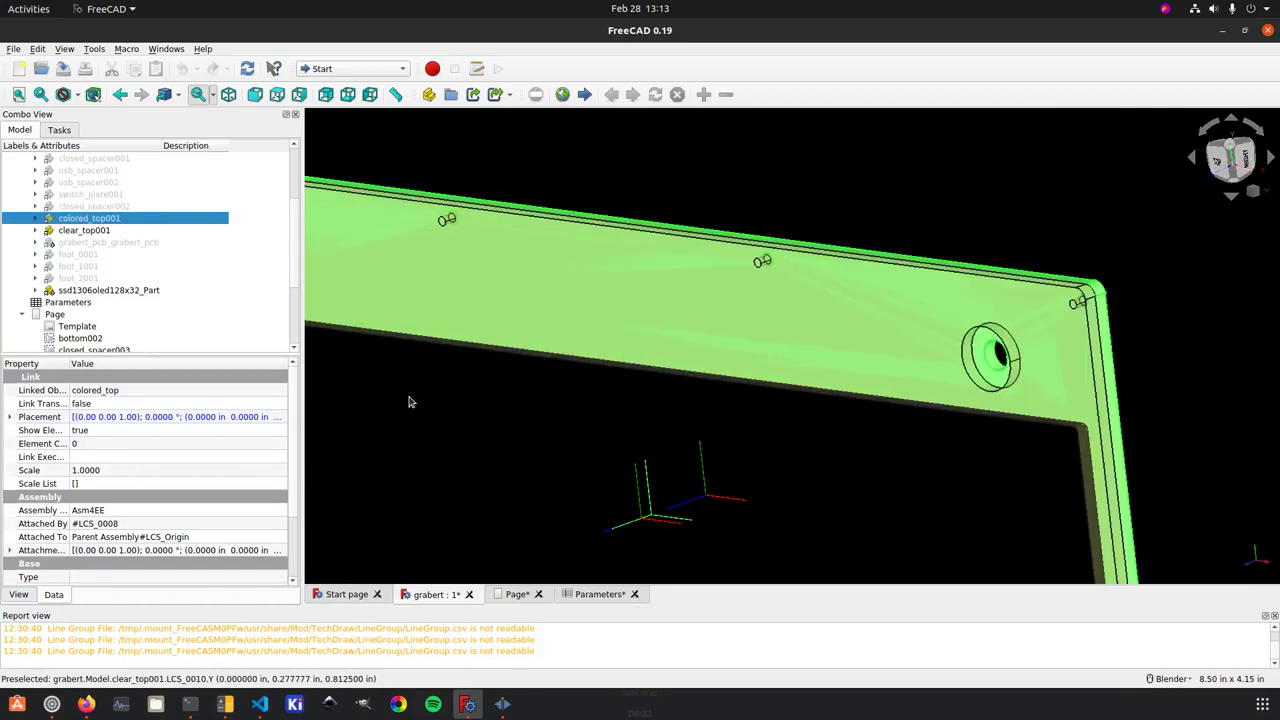
scroll(369, 395, down, 4)
scroll(375, 393, up, 3)
scroll(383, 391, down, 3)
scroll(540, 410, up, 6)
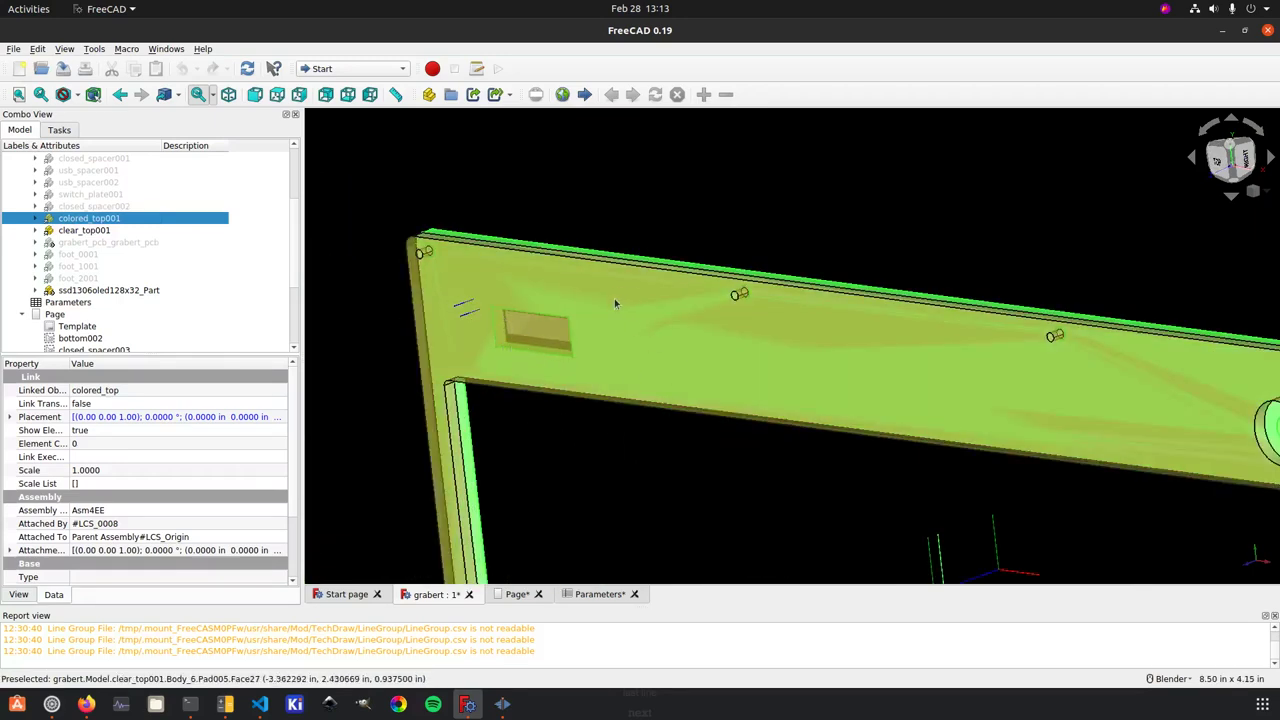
key(space)
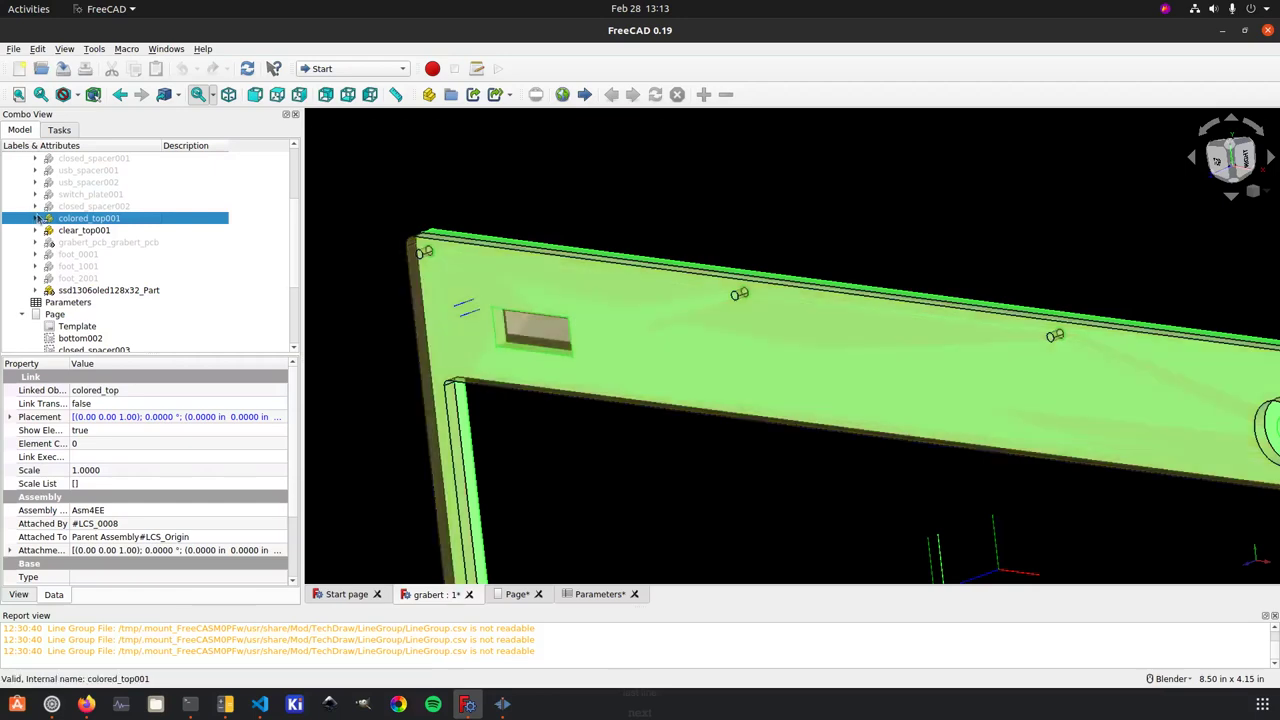
click(90, 230)
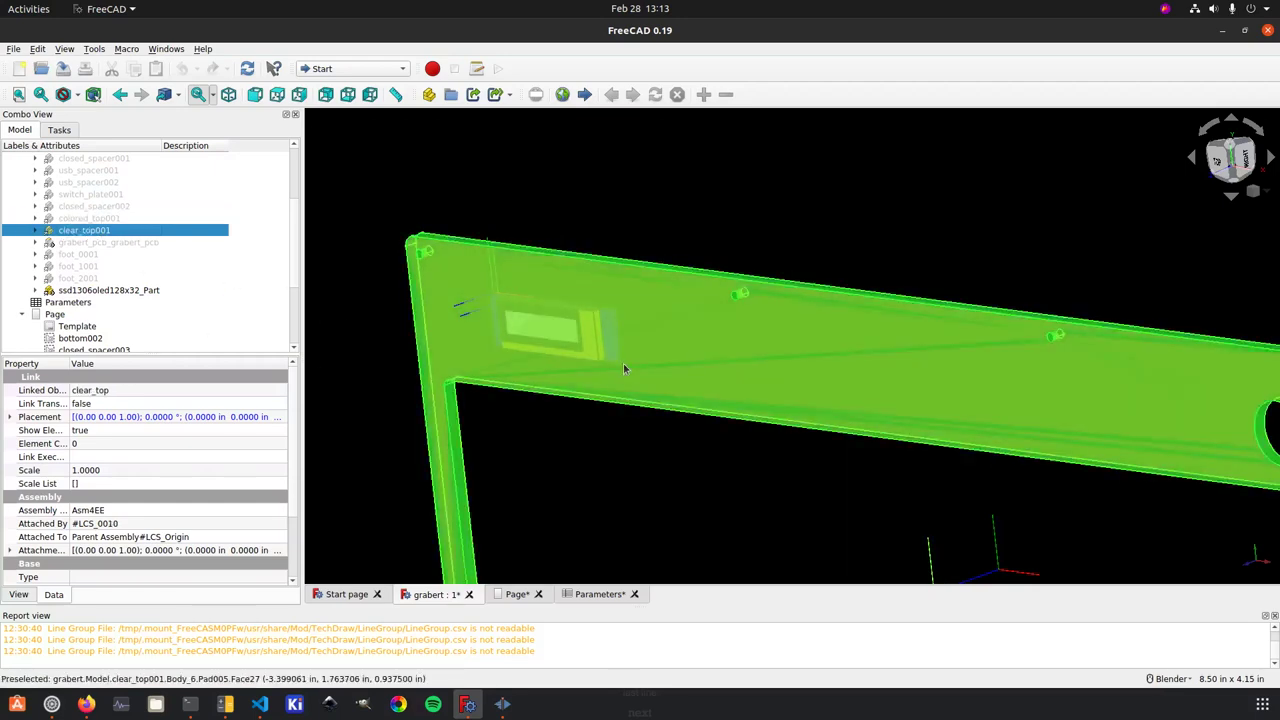
scroll(588, 245, down, 3)
scroll(576, 269, up, 3)
scroll(656, 193, up, 2)
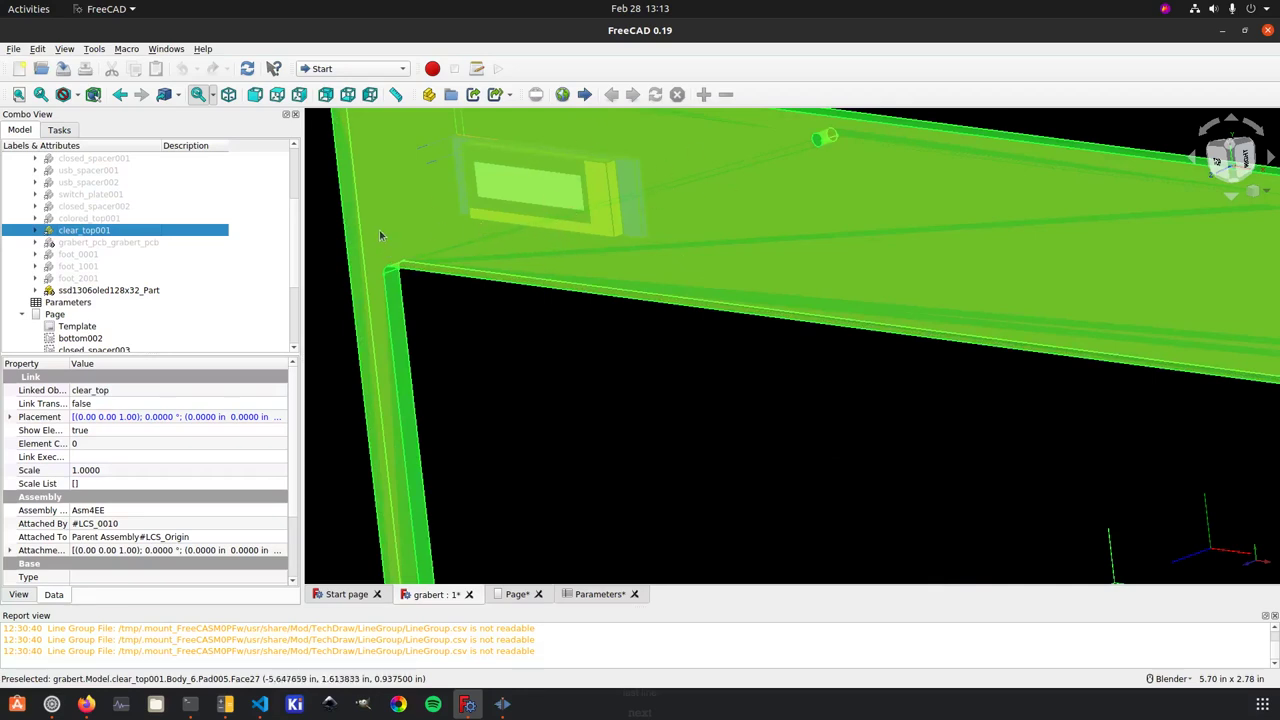
key(space)
scroll(157, 271, down, 3)
scroll(88, 233, up, 8)
Make bottom001 and closed_spacer001 visible again.
click(75, 252)
key(space)
click(72, 264)
key(space)
key(Down)
key(Up)
Hide closed_spacer001 and bottom001 again and show switch_plate001.
key(space)
key(Up)
key(space)
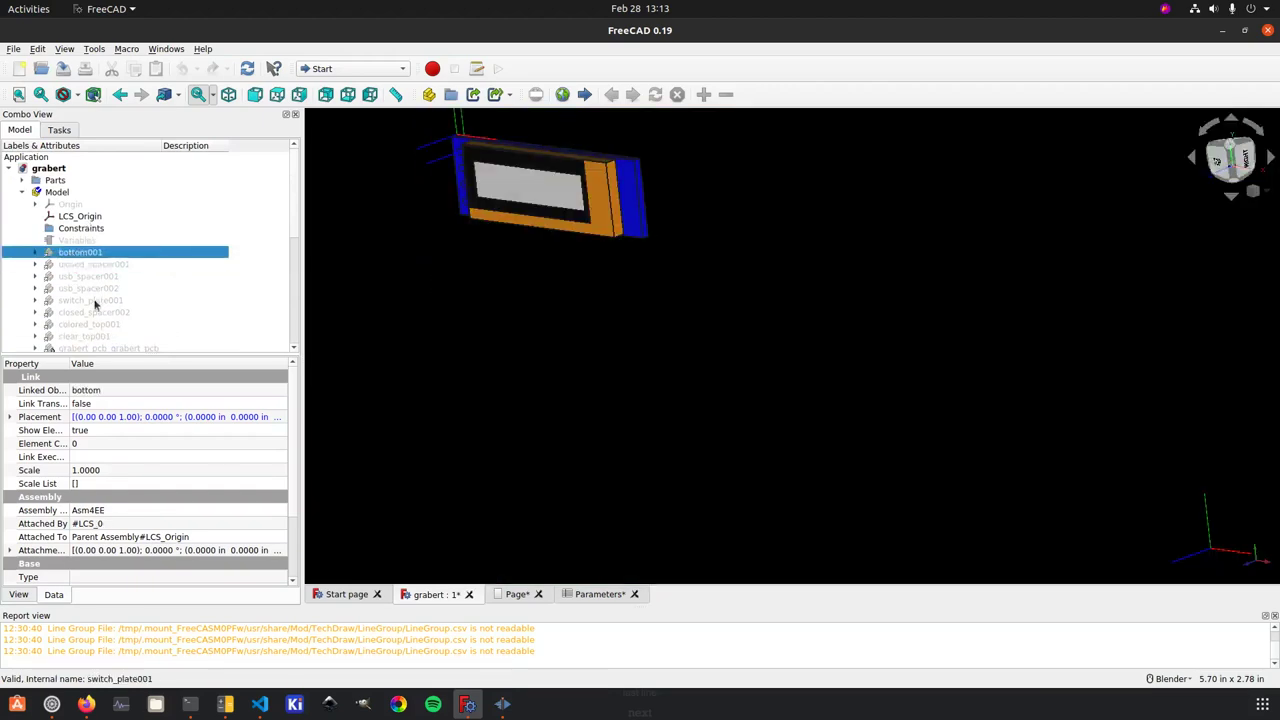
click(90, 300)
key(space)
View the switch plate straight down from the navigation cube's TOP face.
scroll(537, 314, down, 3)
middle_drag(600, 310, 662, 305)
scroll(651, 293, down, 6)
scroll(527, 356, up, 4)
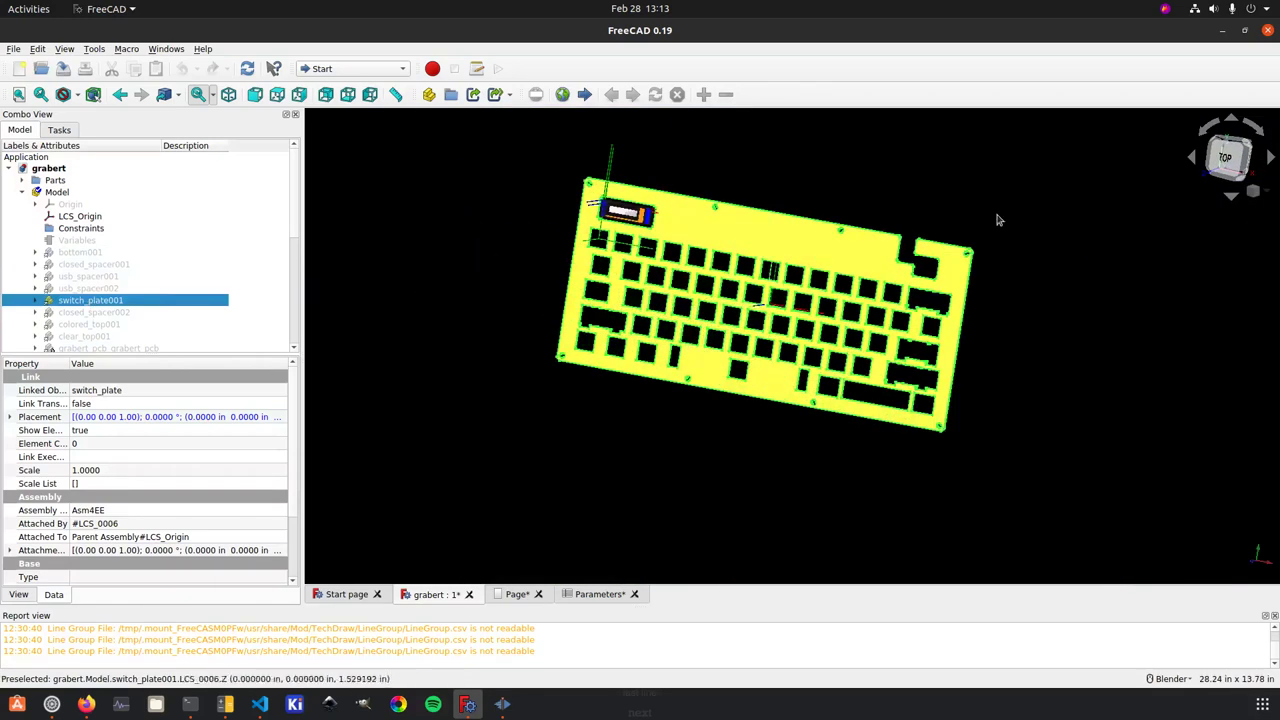
click(1219, 162)
click(771, 449)
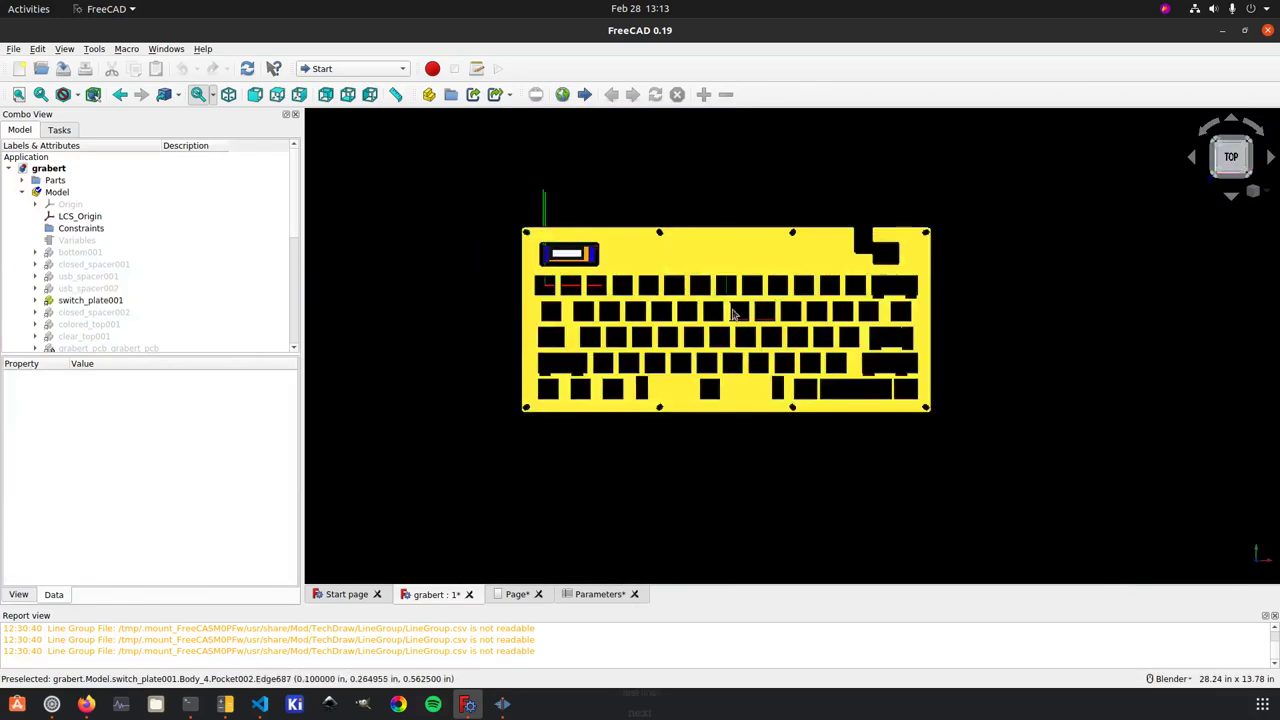
scroll(728, 316, up, 4)
scroll(727, 316, down, 2)
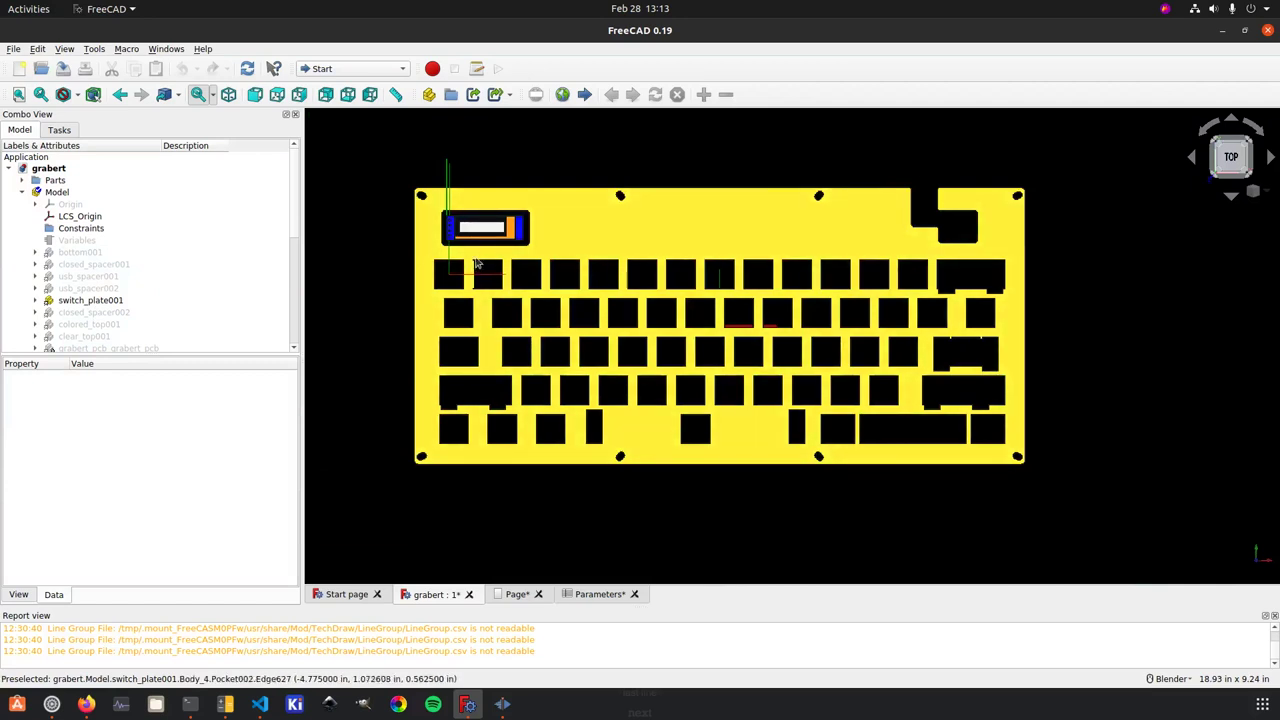
Show bottom001 so the red bottom plate frames the yellow switch plate, then orbit onto its corner.
click(80, 252)
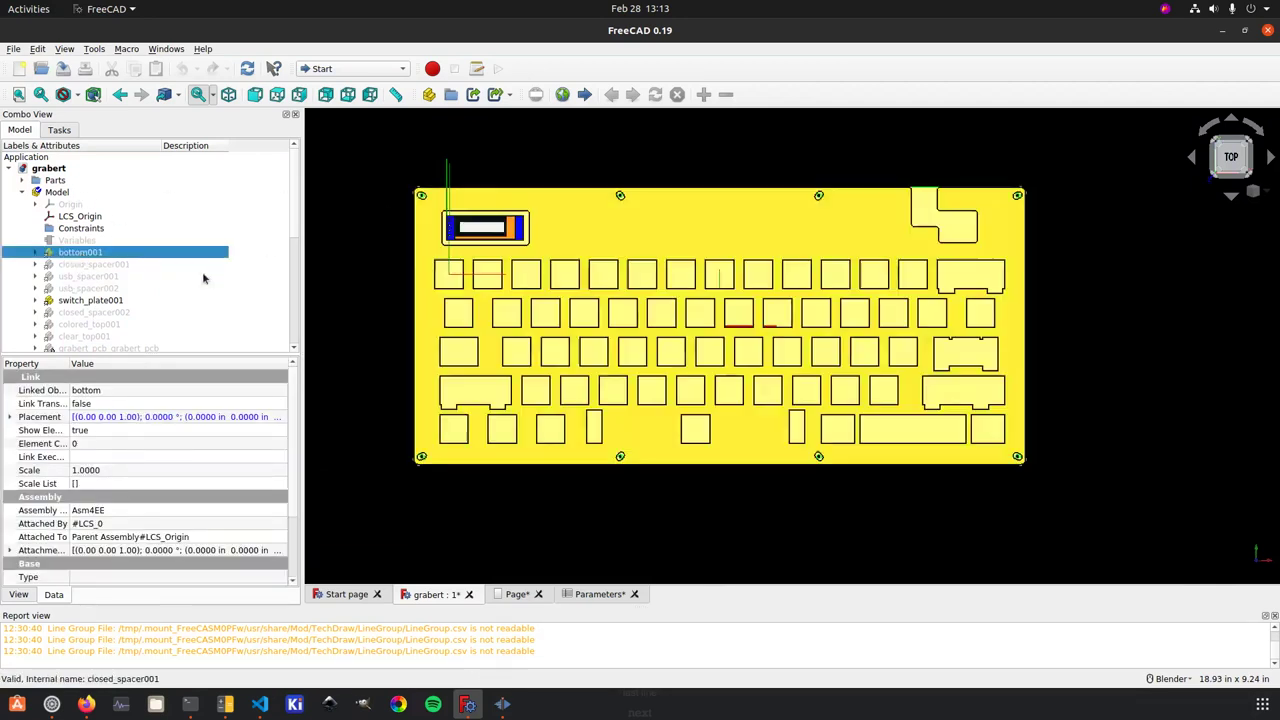
middle_drag(398, 297, 430, 280)
scroll(463, 266, down, 4)
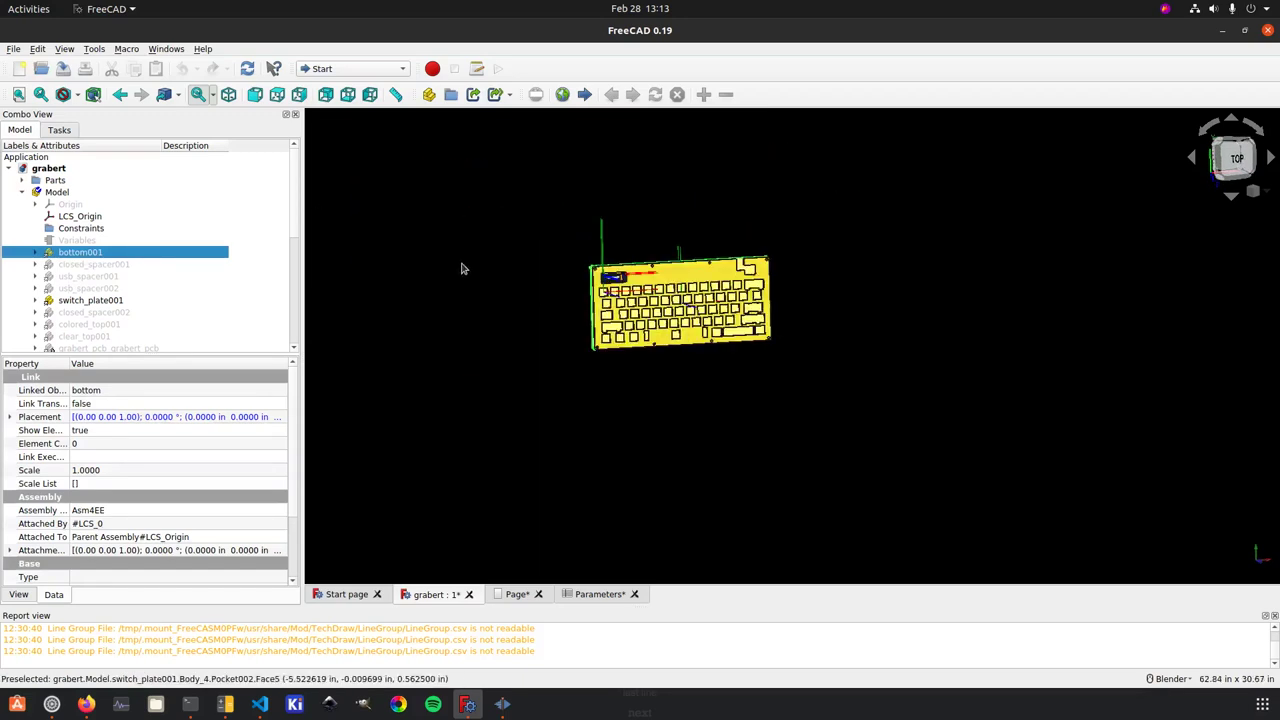
scroll(606, 297, up, 3)
click(516, 326)
scroll(657, 286, up, 5)
middle_drag(657, 286, 613, 205)
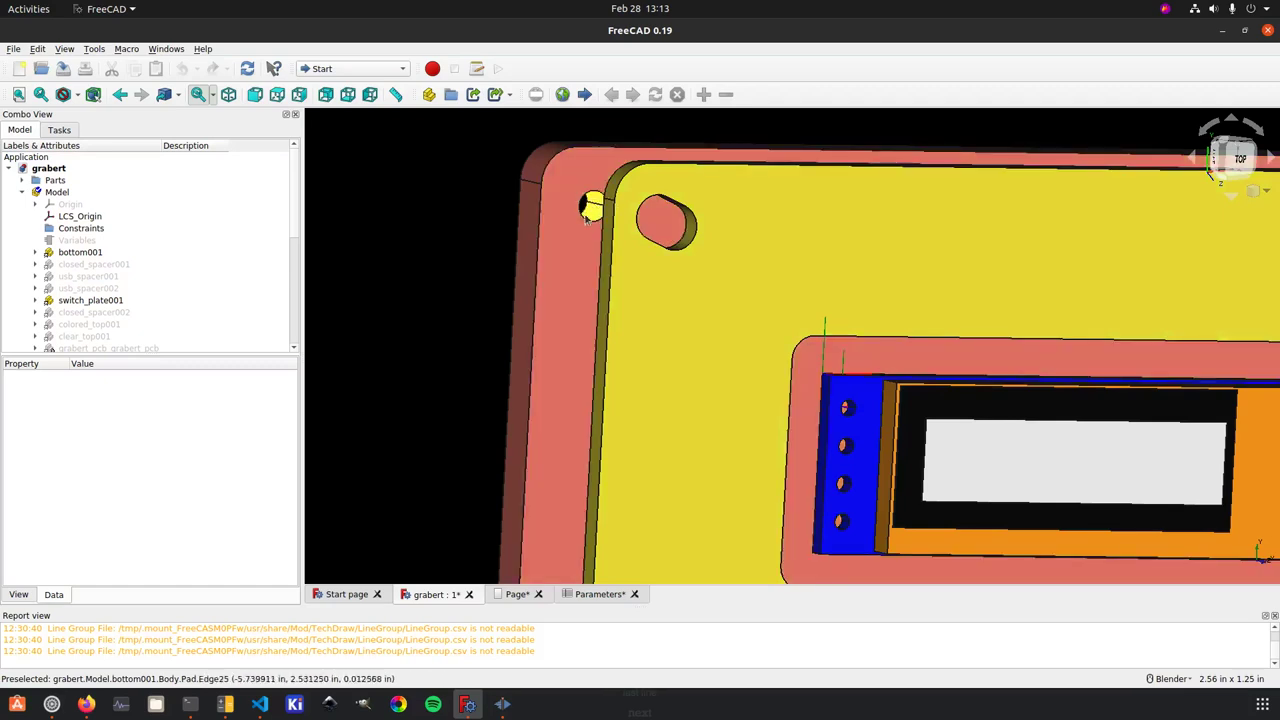
Briefly show and re-hide closed_spacer001, then hide bottom001 so only the switch plate remains.
click(103, 264)
key(space)
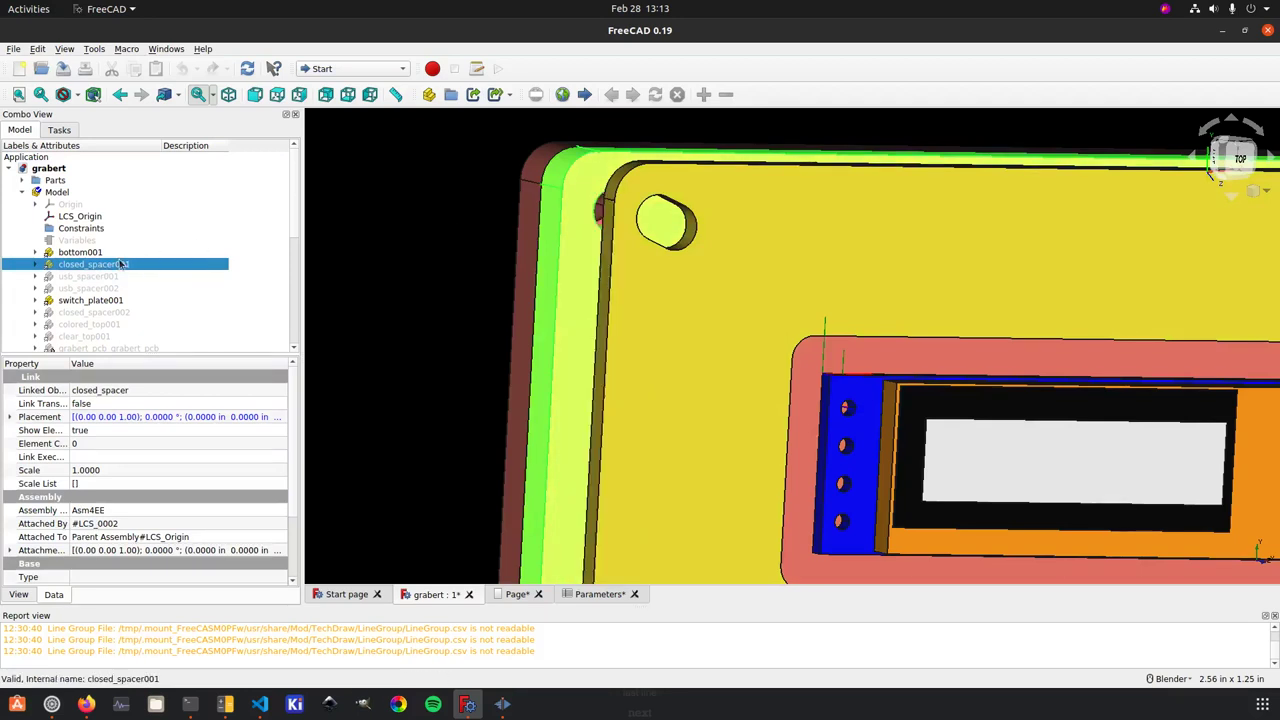
key(space)
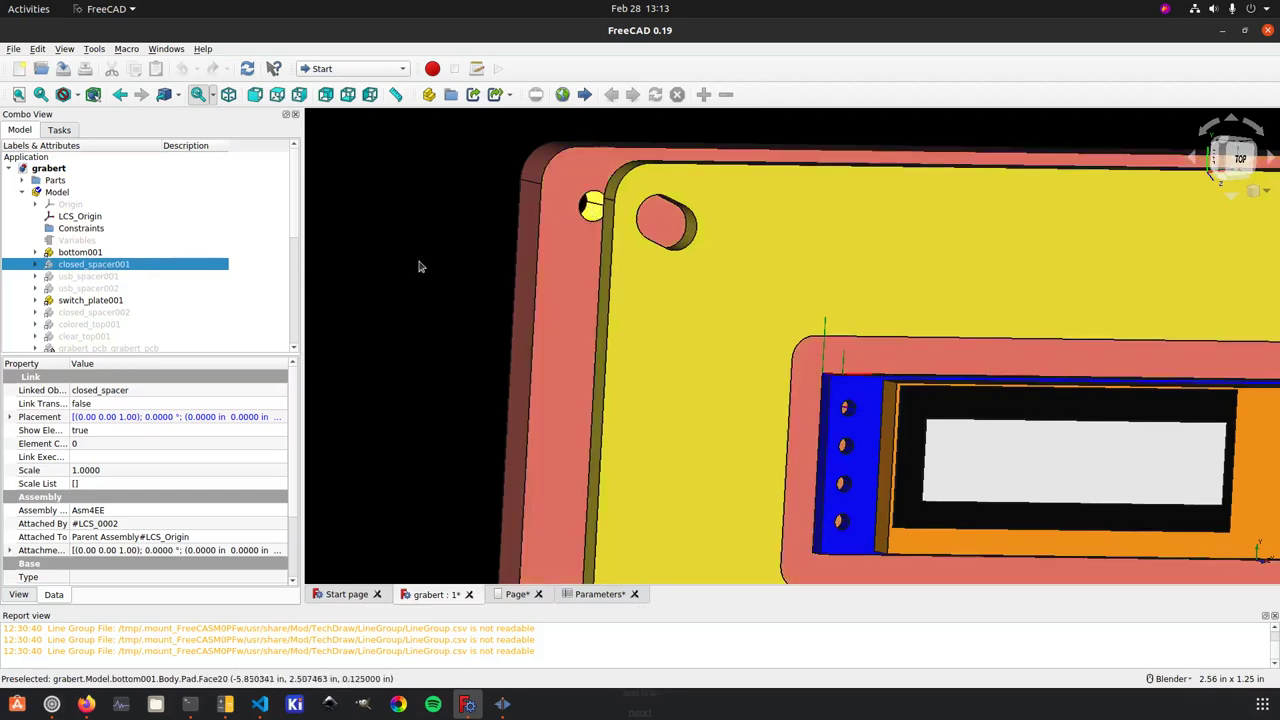
click(80, 252)
key(space)
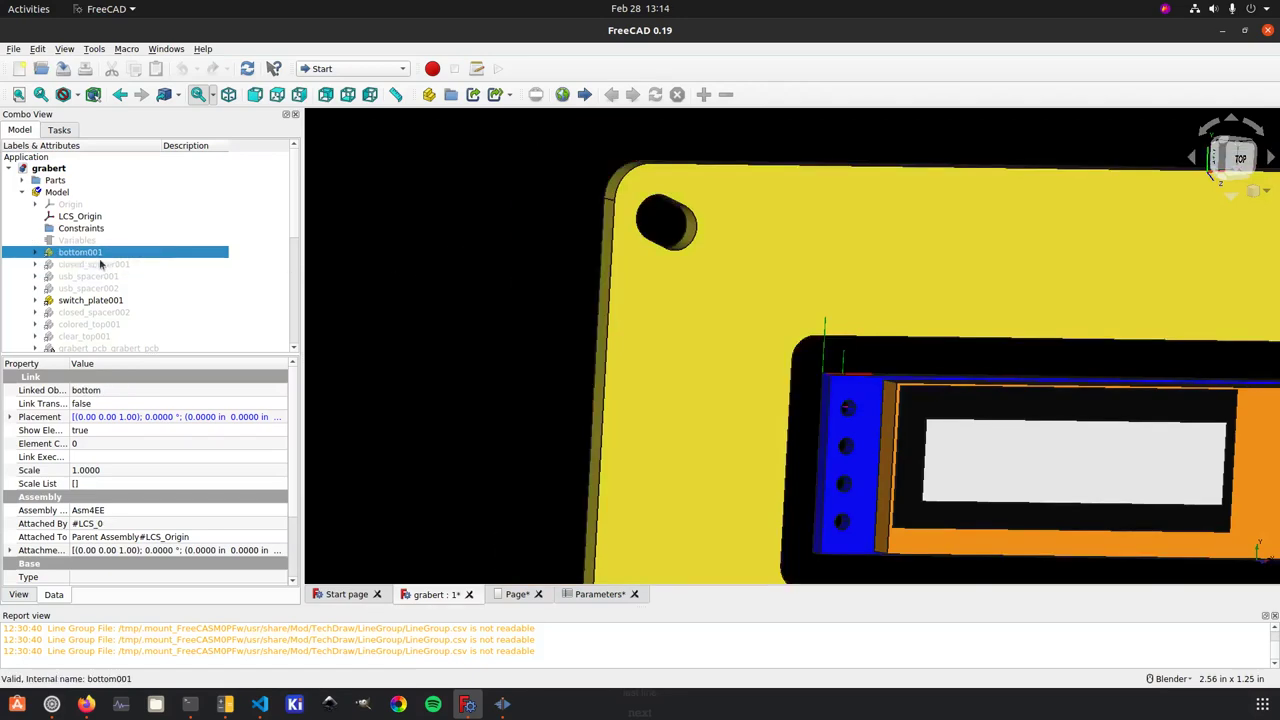
Zoom in and out around the yellow switch plate's corner screw holes.
scroll(489, 266, down, 3)
scroll(800, 308, down, 5)
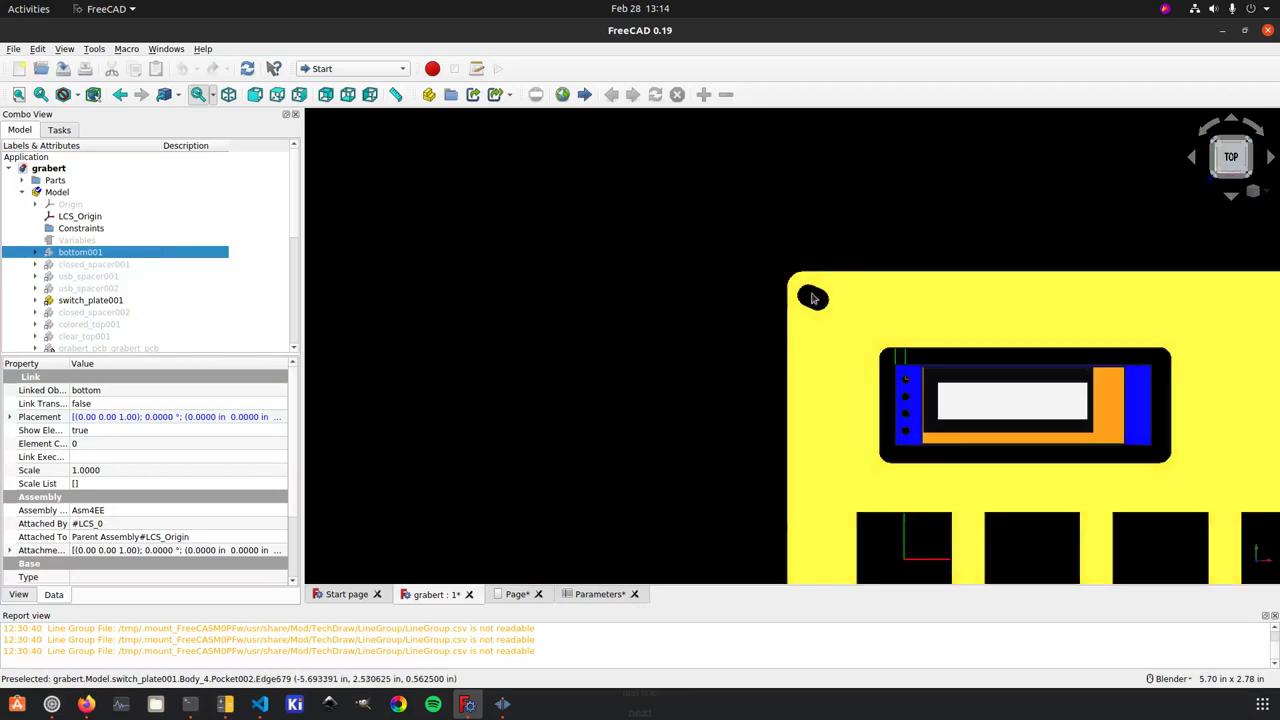
scroll(790, 307, up, 10)
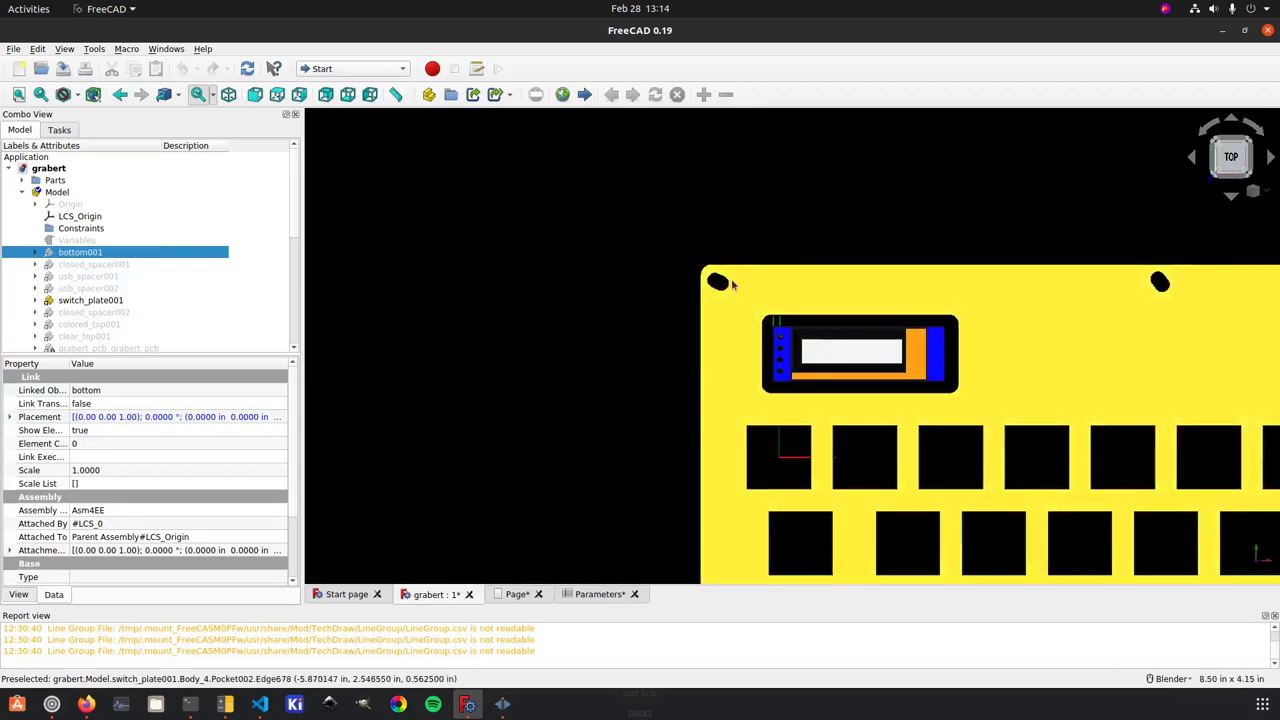
scroll(717, 285, down, 5)
scroll(657, 307, up, 6)
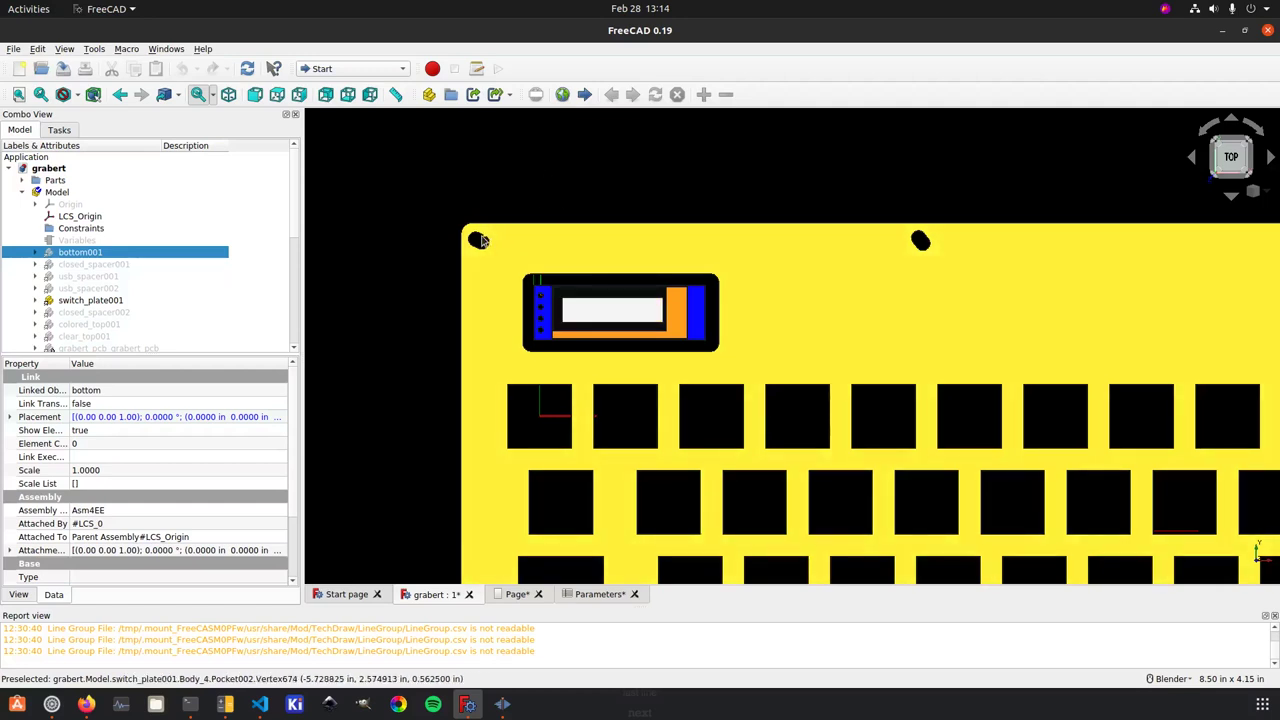
scroll(481, 240, down, 5)
scroll(481, 240, up, 5)
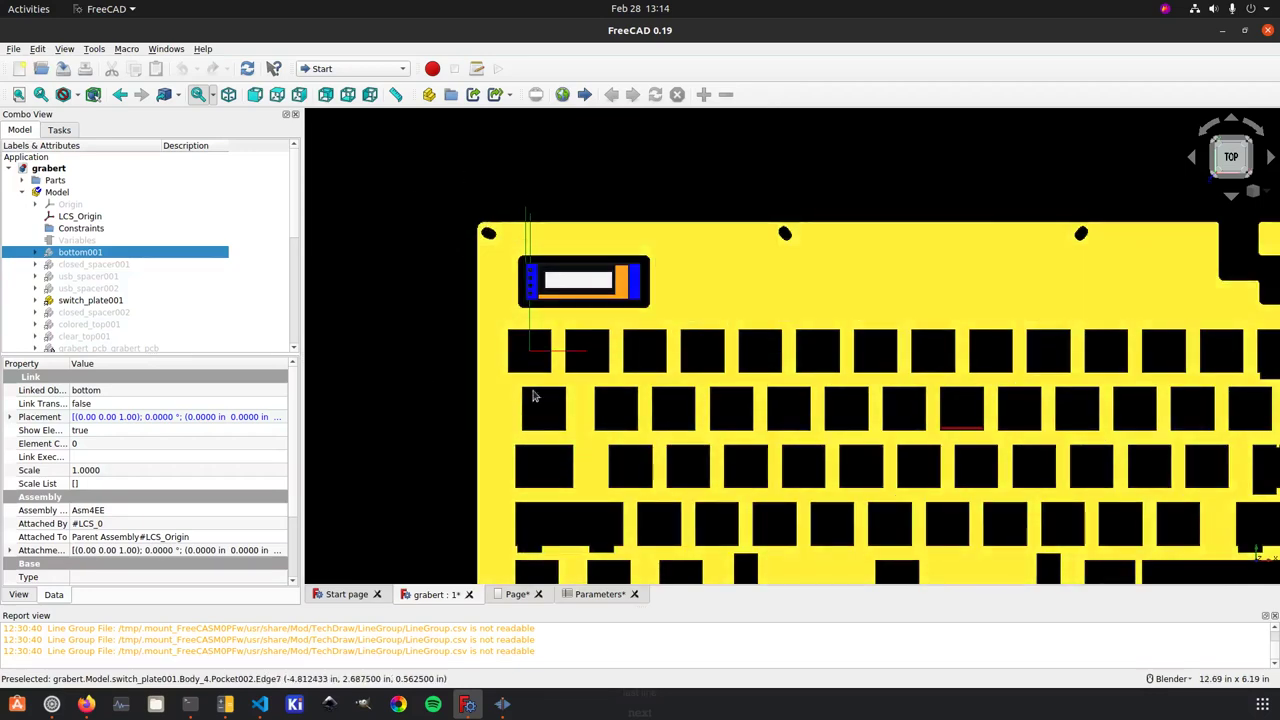
scroll(490, 245, down, 2)
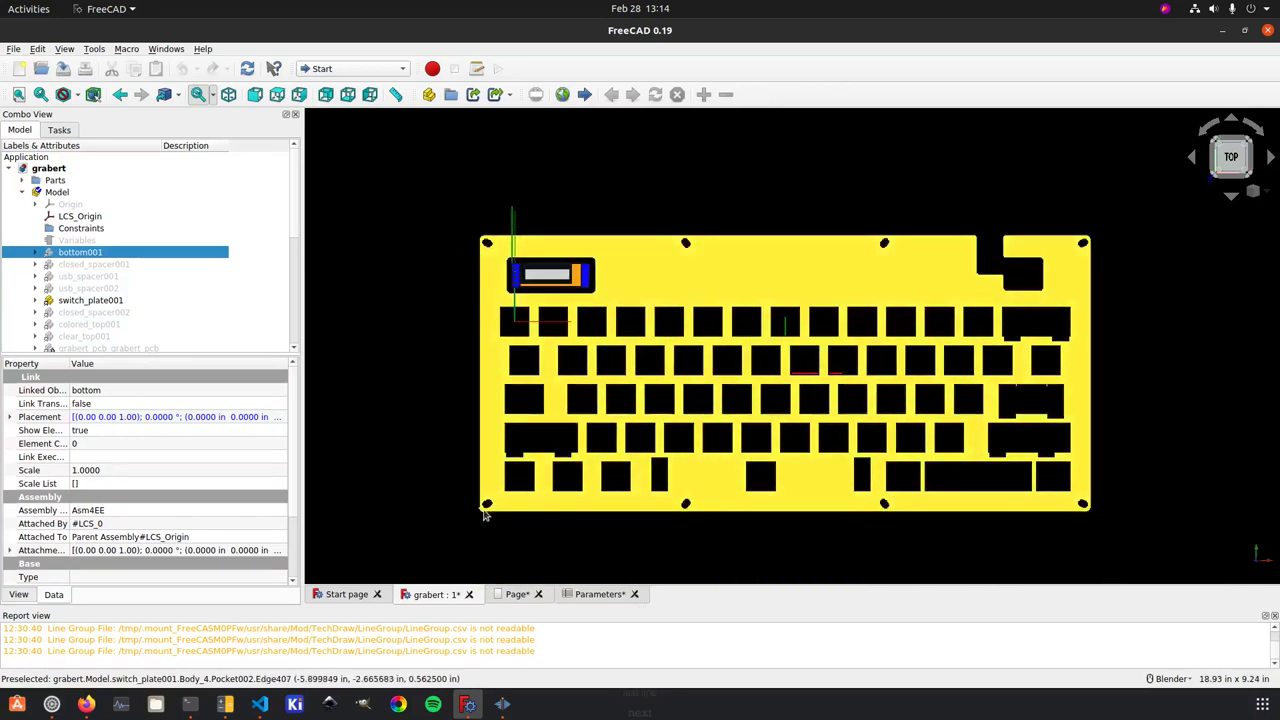
scroll(488, 503, up, 4)
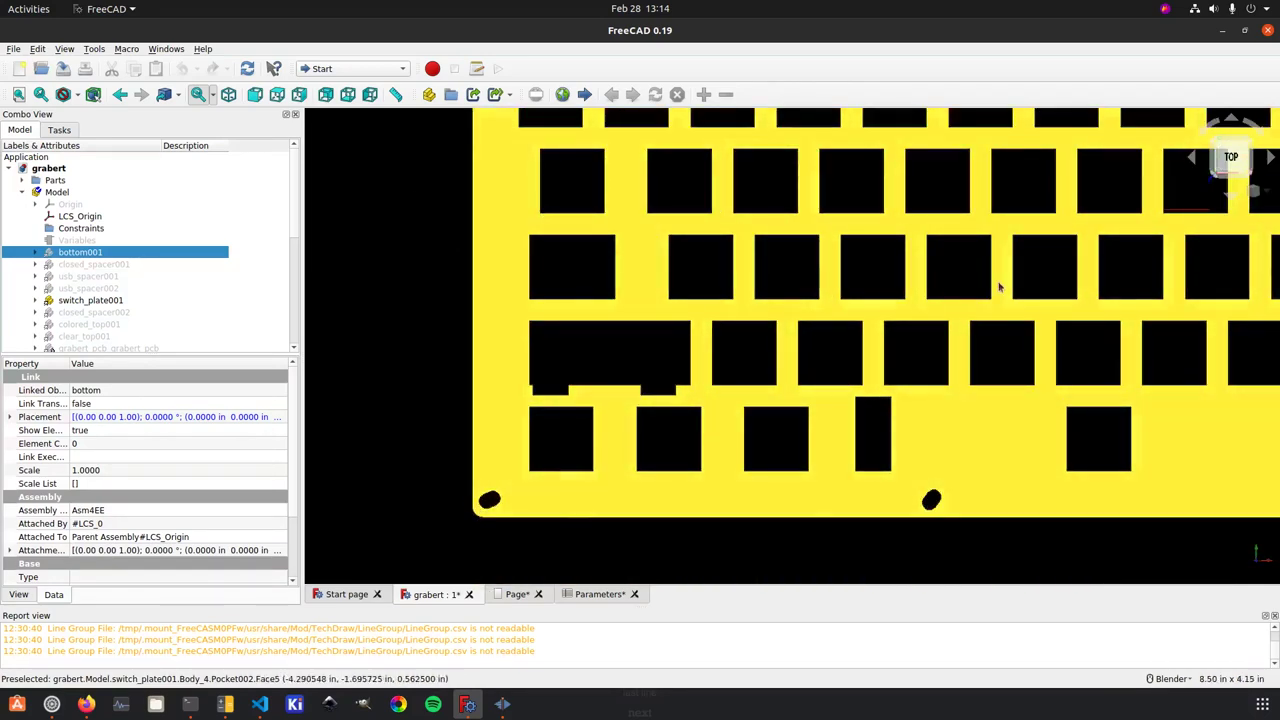
scroll(475, 520, down, 3)
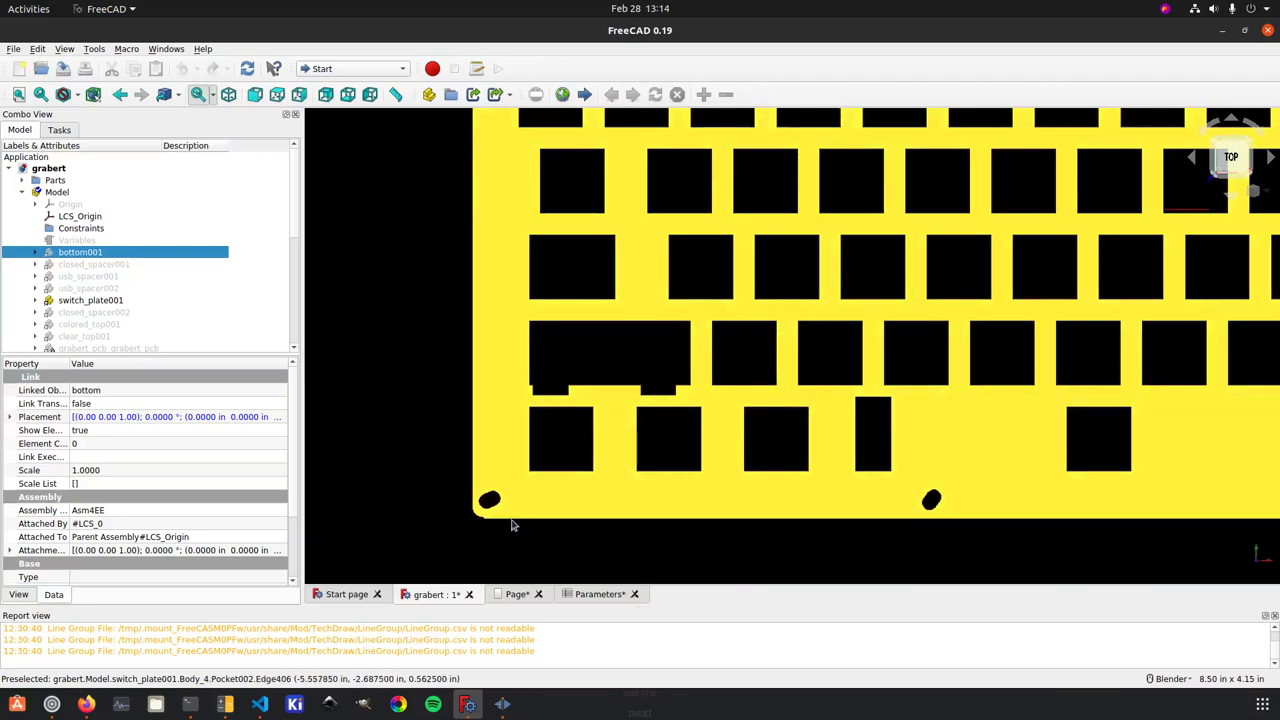
scroll(485, 507, down, 1)
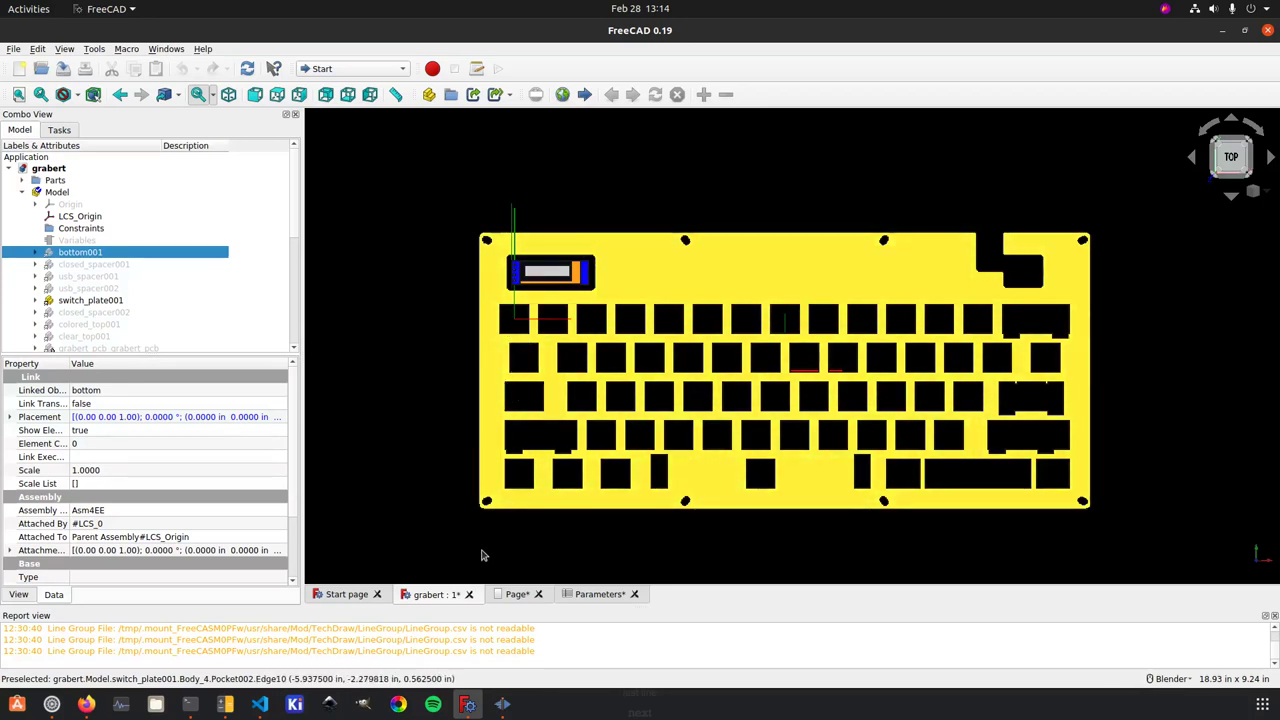
Bring up the MX Series keyswitch datasheet PDF in Firefox.
click(86, 704)
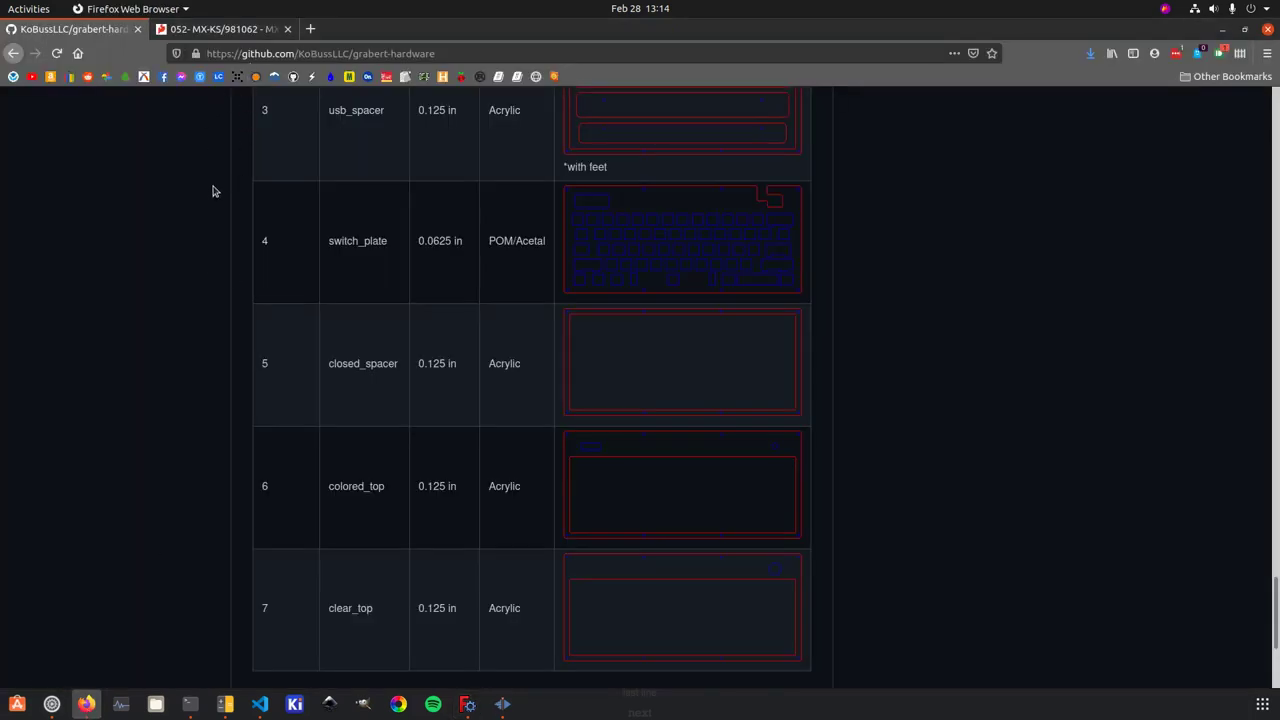
click(207, 29)
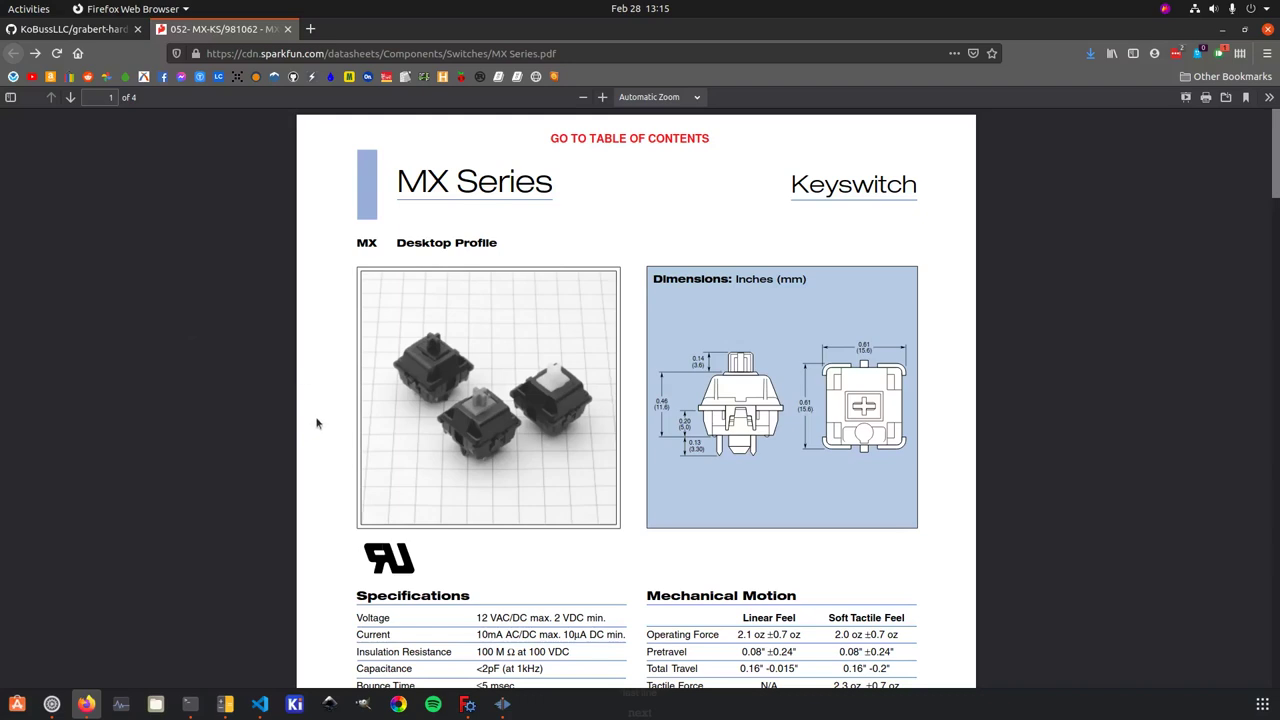
scroll(316, 410, down, 3)
scroll(316, 410, up, 3)
Scroll to page 2's Mounting Options, showing the 0.06 ± 0.006 plate thickness, and circuit board layouts.
scroll(520, 424, down, 2)
scroll(477, 431, down, 2)
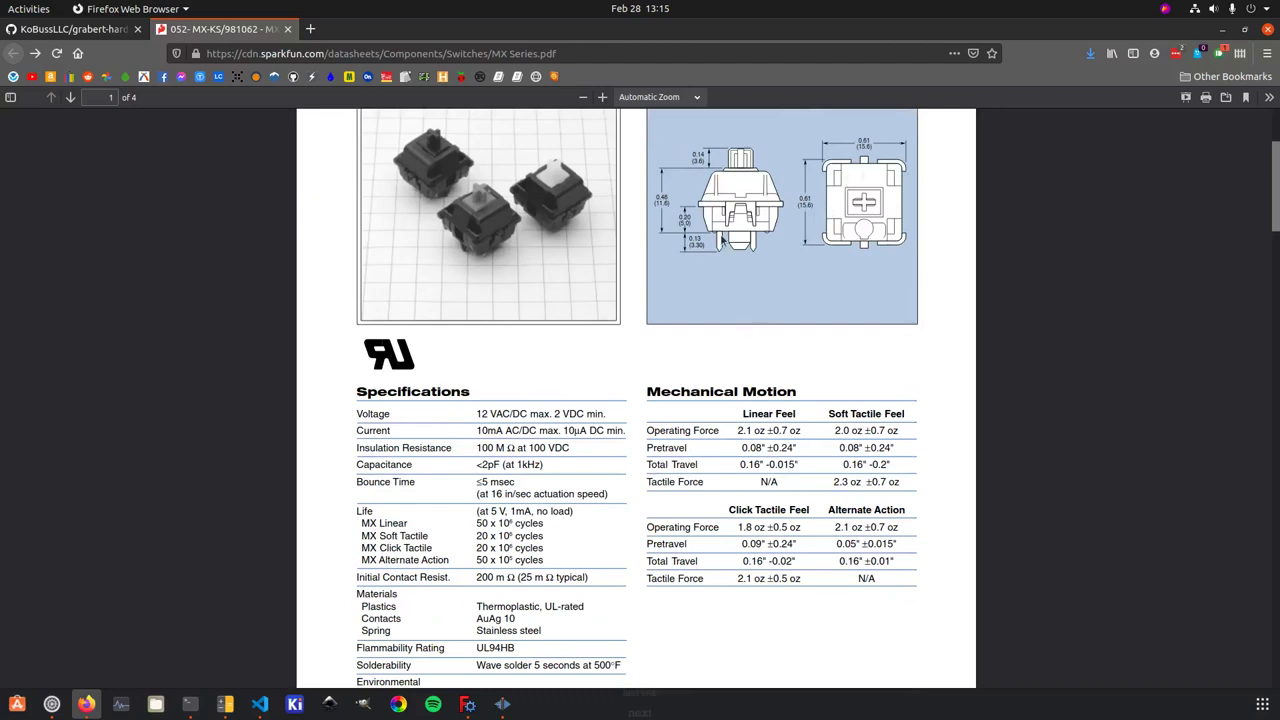
scroll(710, 245, up, 1)
scroll(708, 245, up, 1)
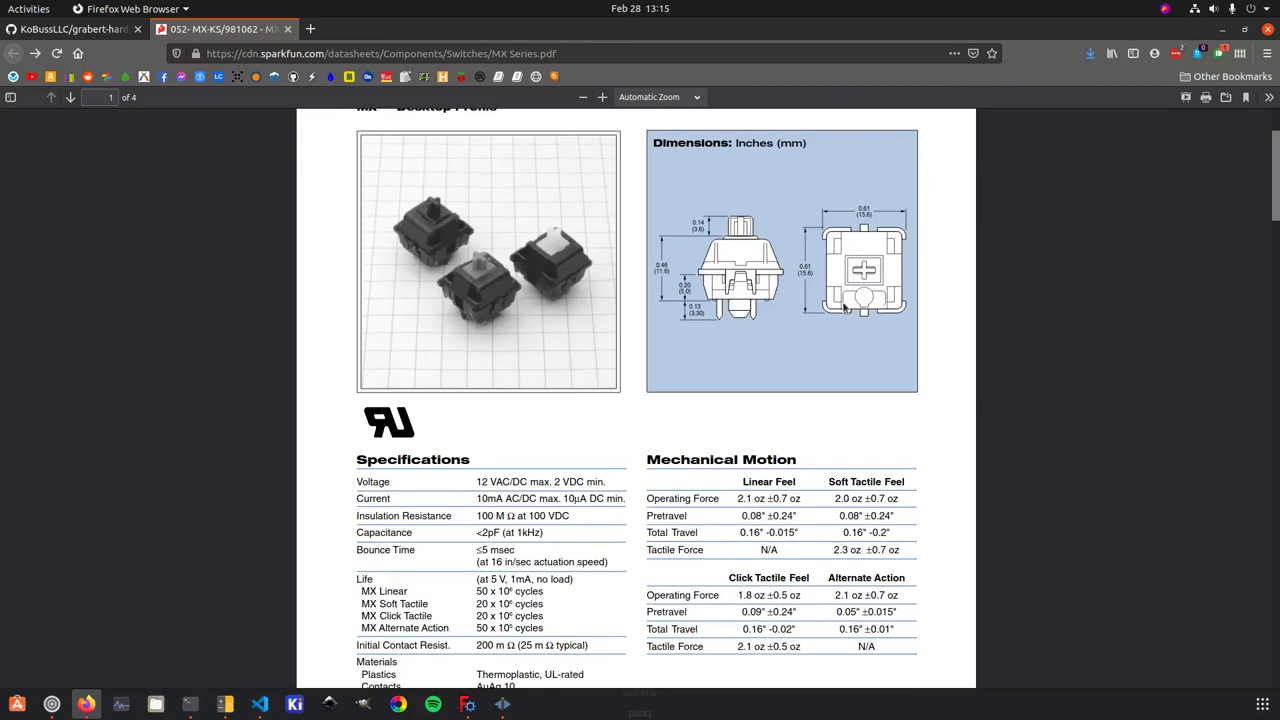
scroll(692, 322, down, 3)
scroll(689, 326, down, 8)
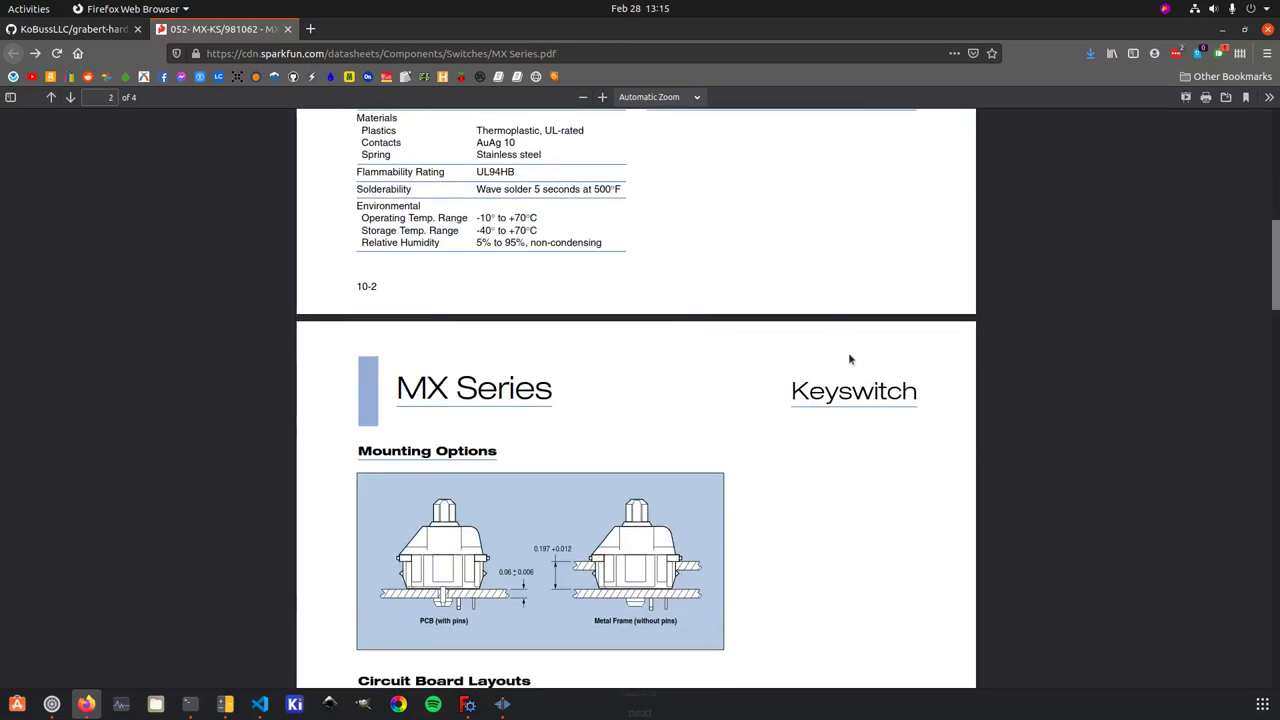
scroll(846, 354, up, 10)
scroll(846, 354, up, 2)
scroll(817, 340, down, 12)
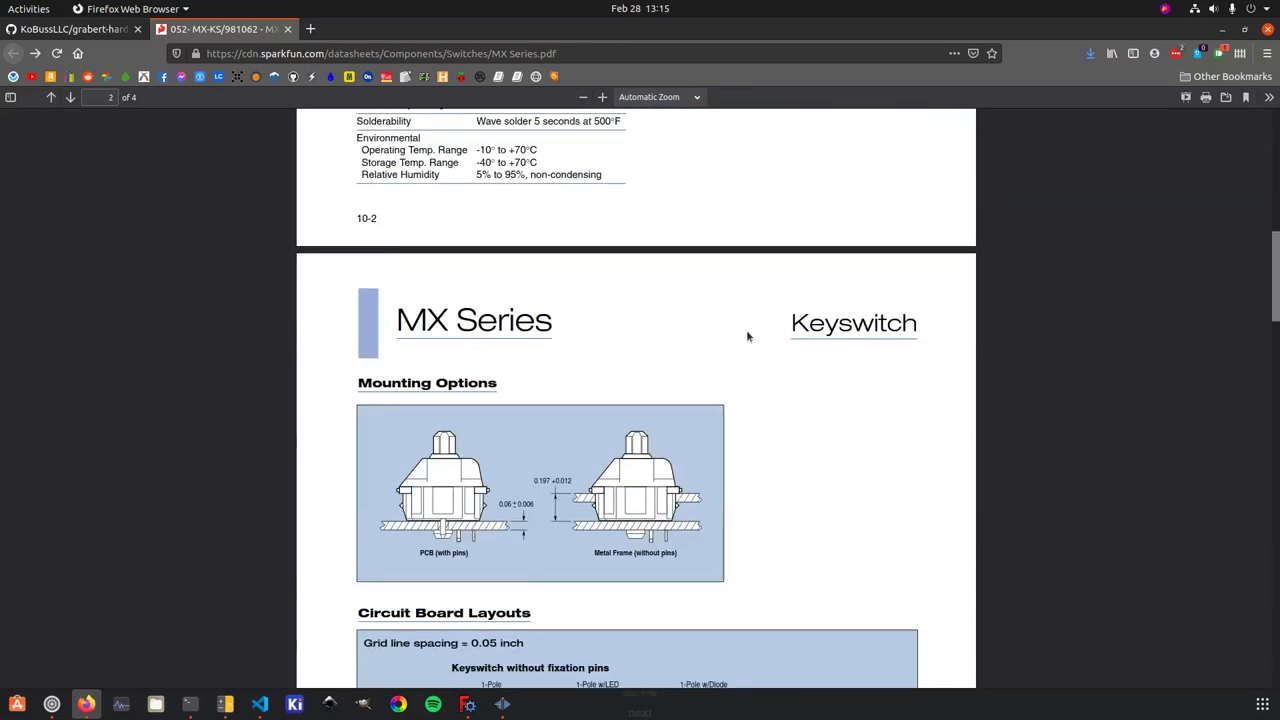
scroll(701, 337, down, 3)
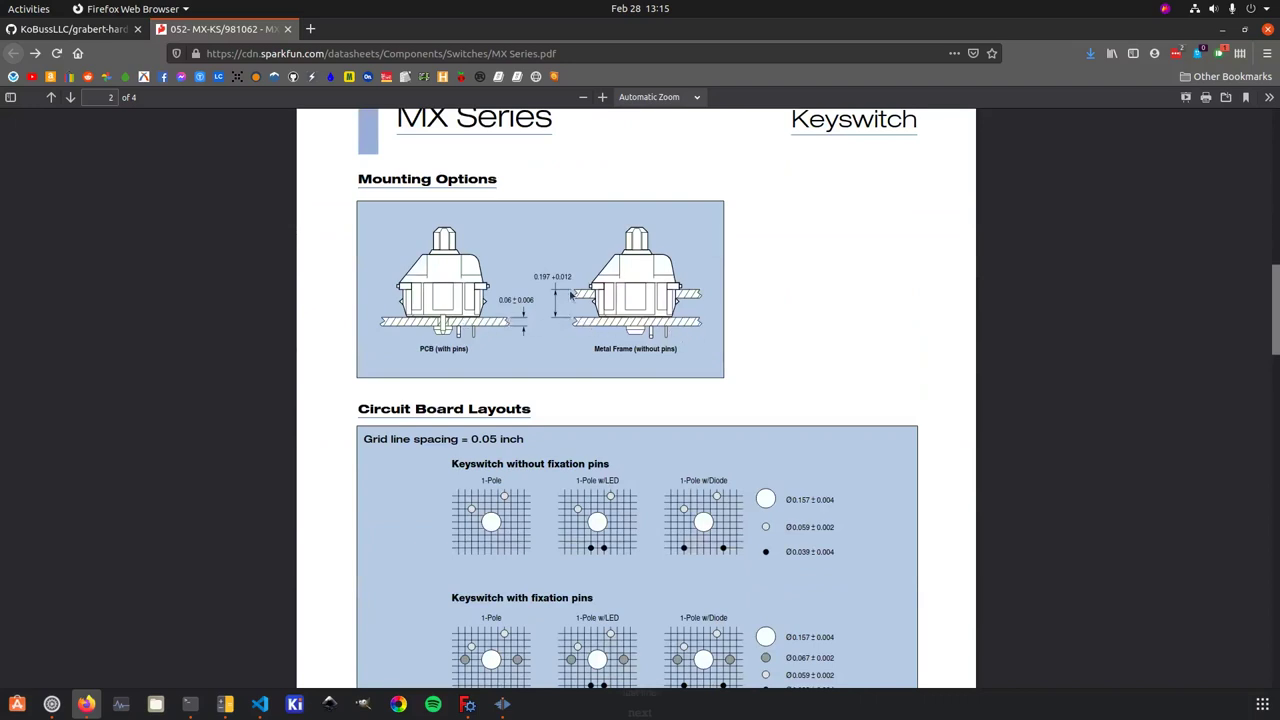
On page 3, highlight the 0.551 ± 0.002 keyswitch size under Metal Frame Cutout Dimensions.
scroll(592, 302, down, 15)
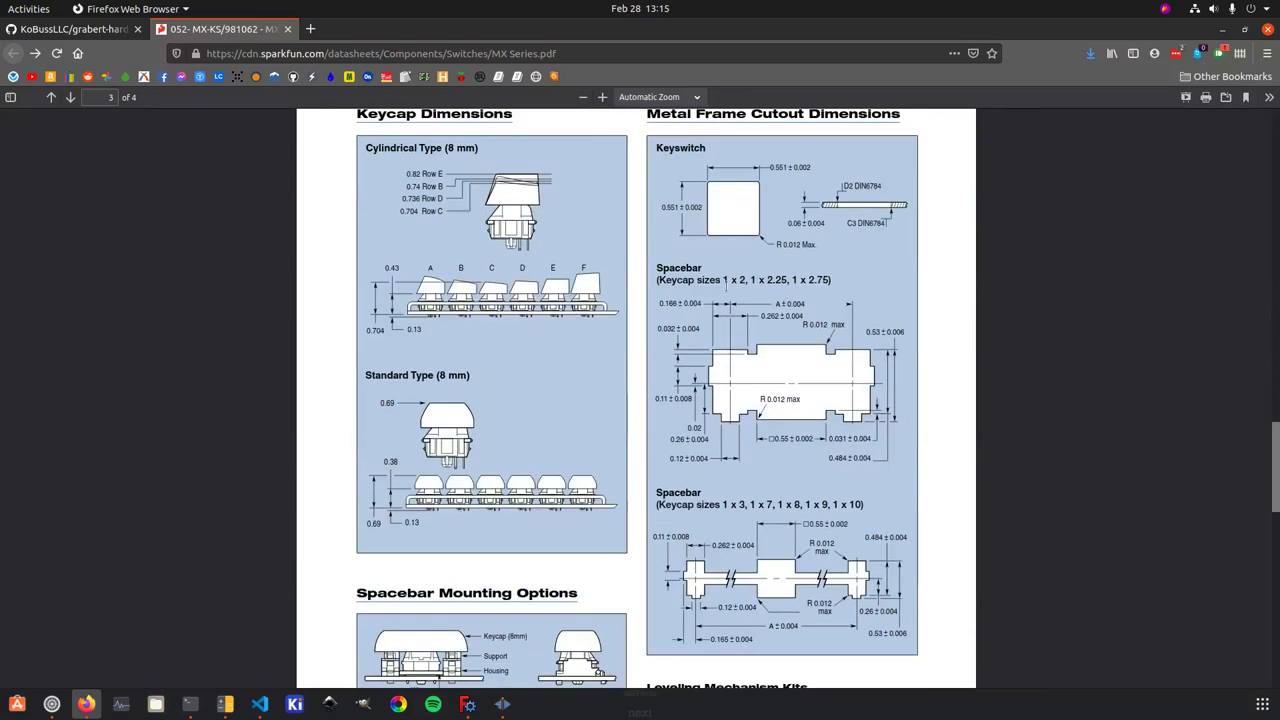
scroll(750, 196, up, 1)
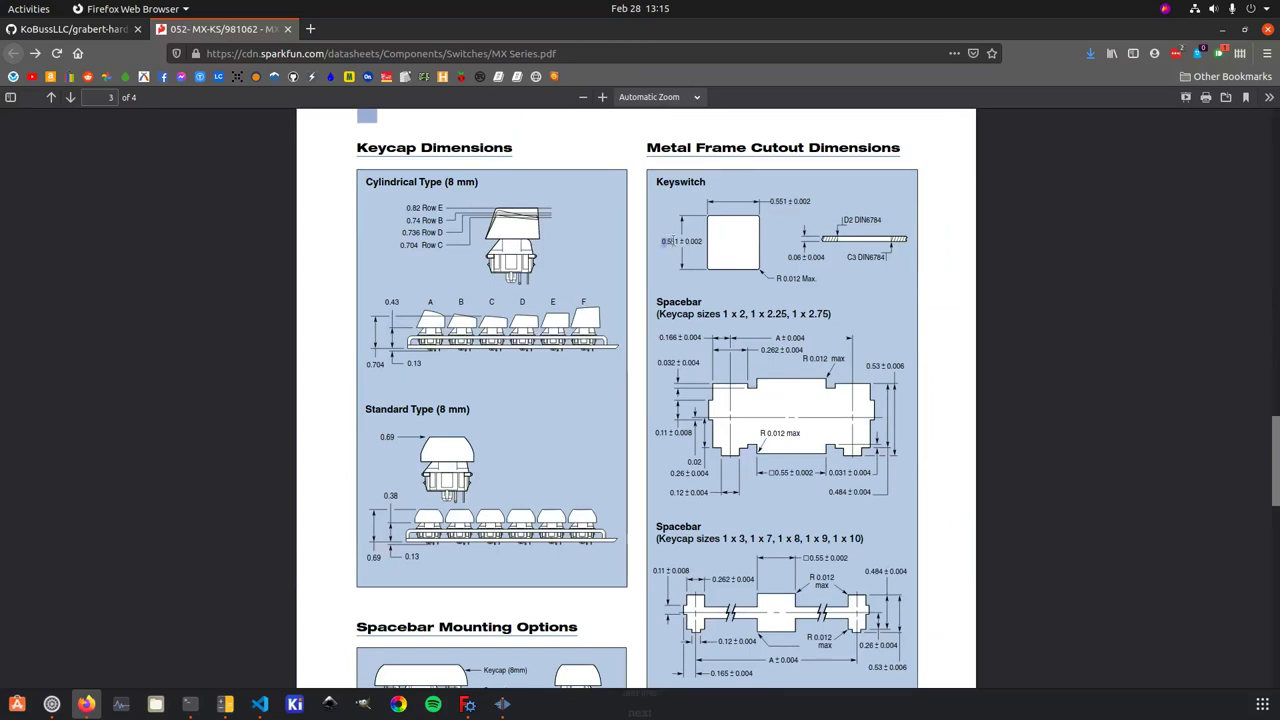
drag(663, 241, 674, 241)
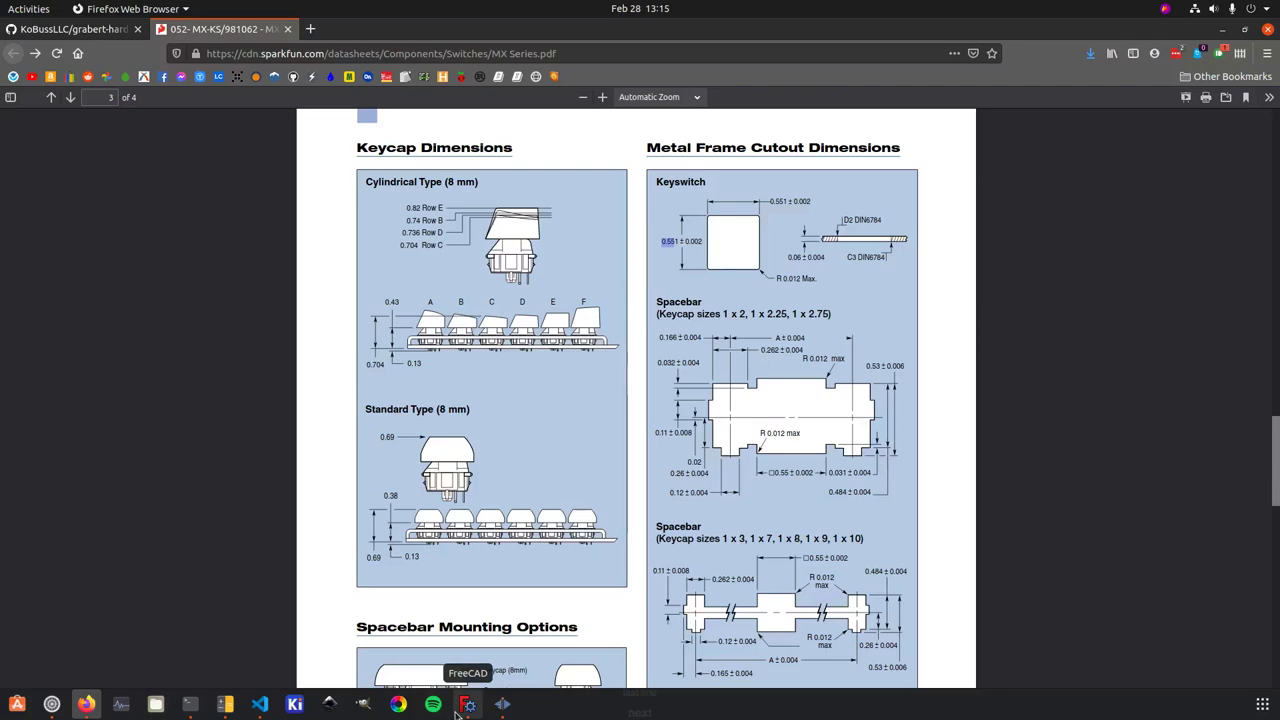
Back in FreeCAD's Parameters spreadsheet, check the U, hU and Uc entries in cells A20–A22.
click(467, 704)
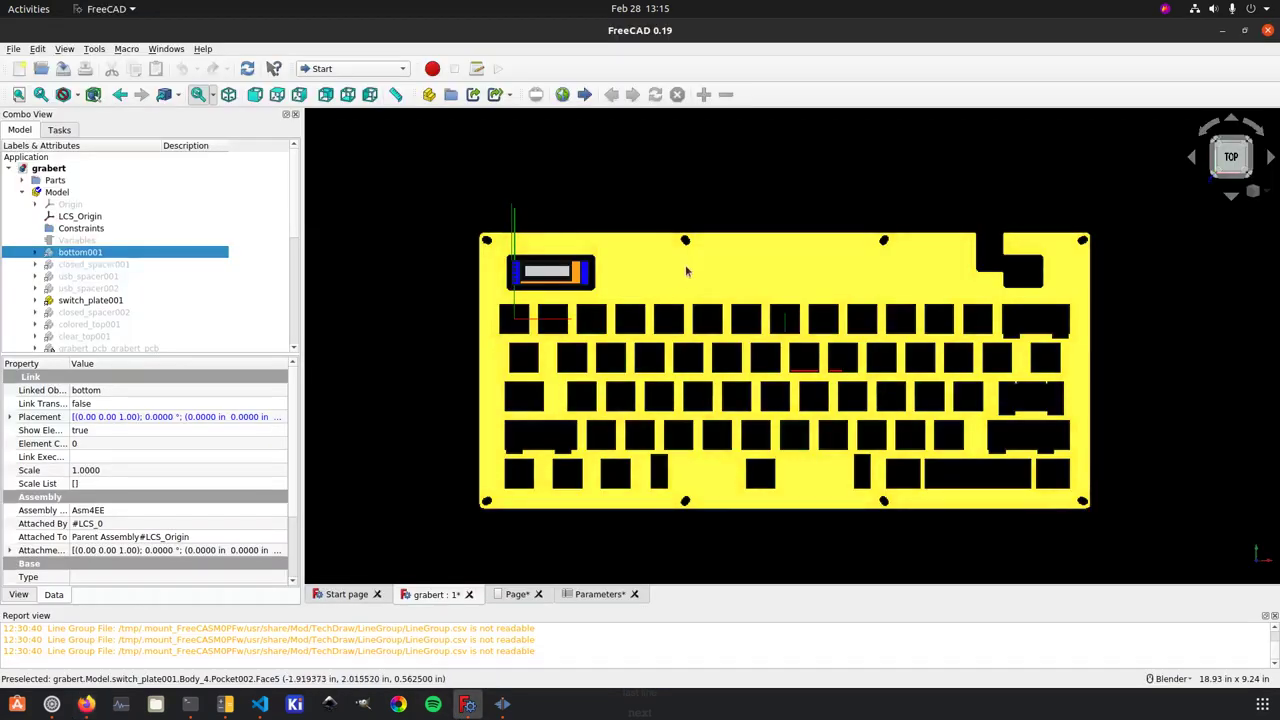
click(582, 595)
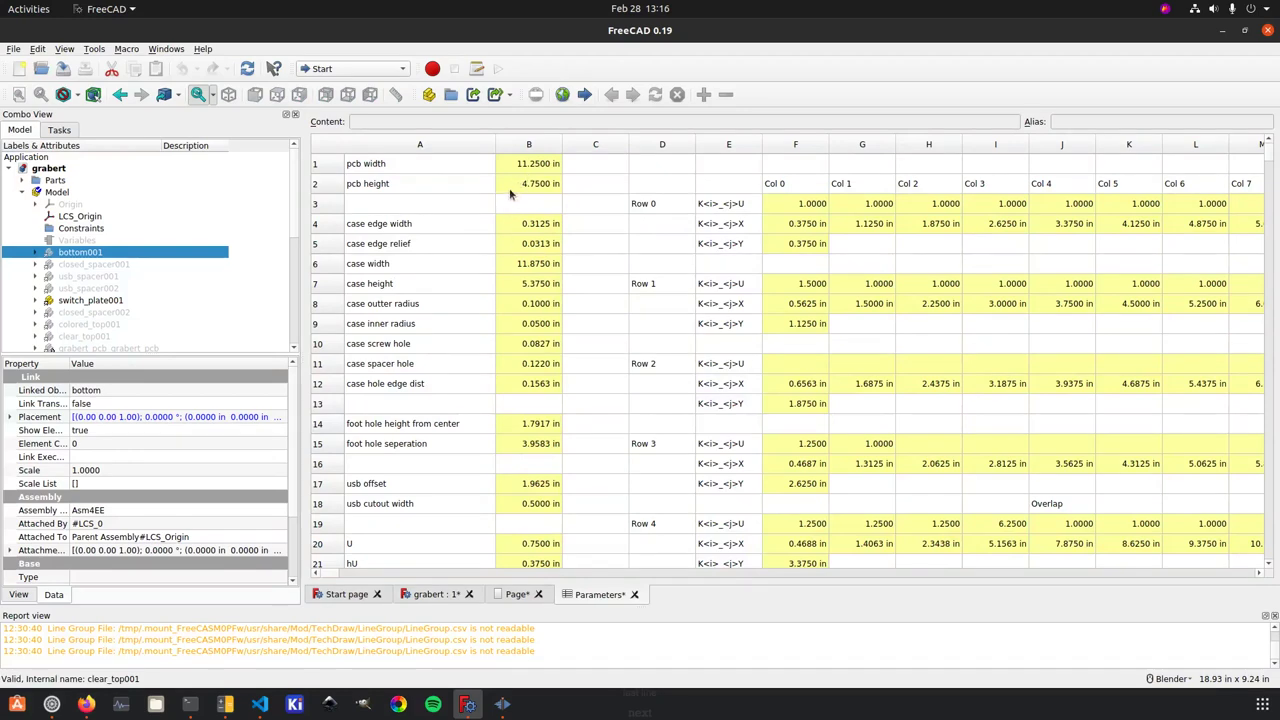
scroll(549, 401, down, 3)
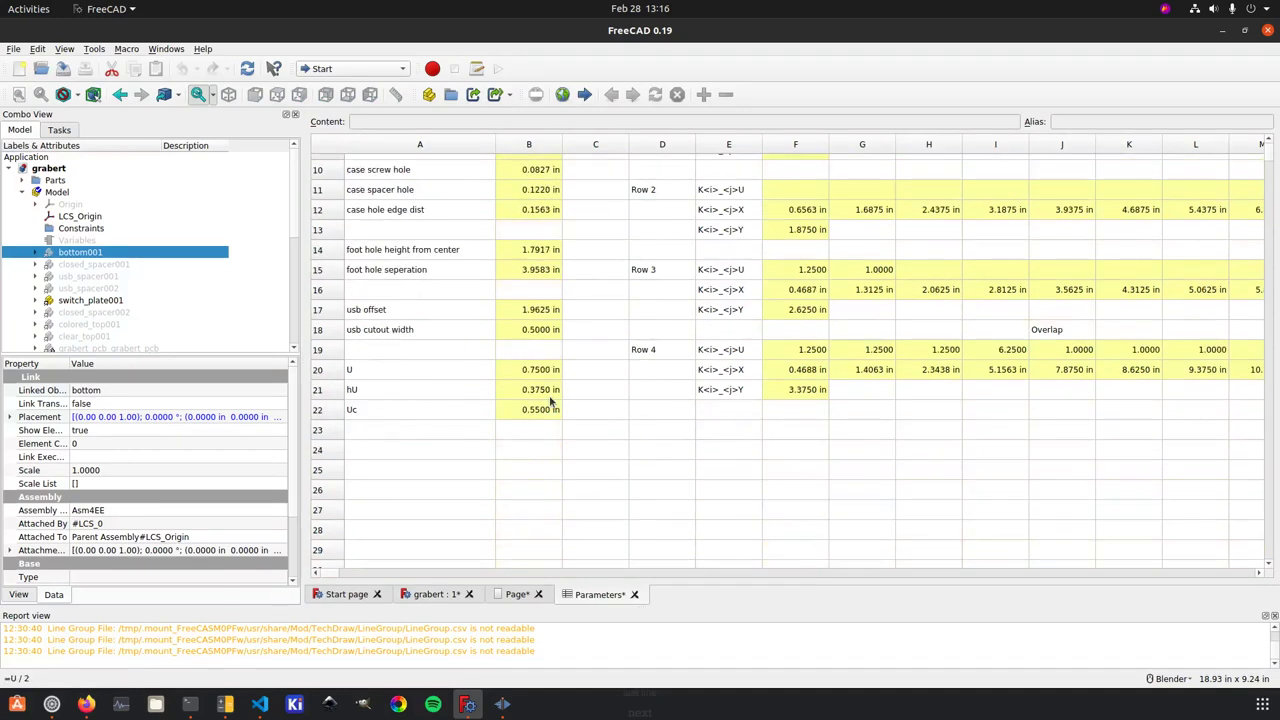
click(361, 377)
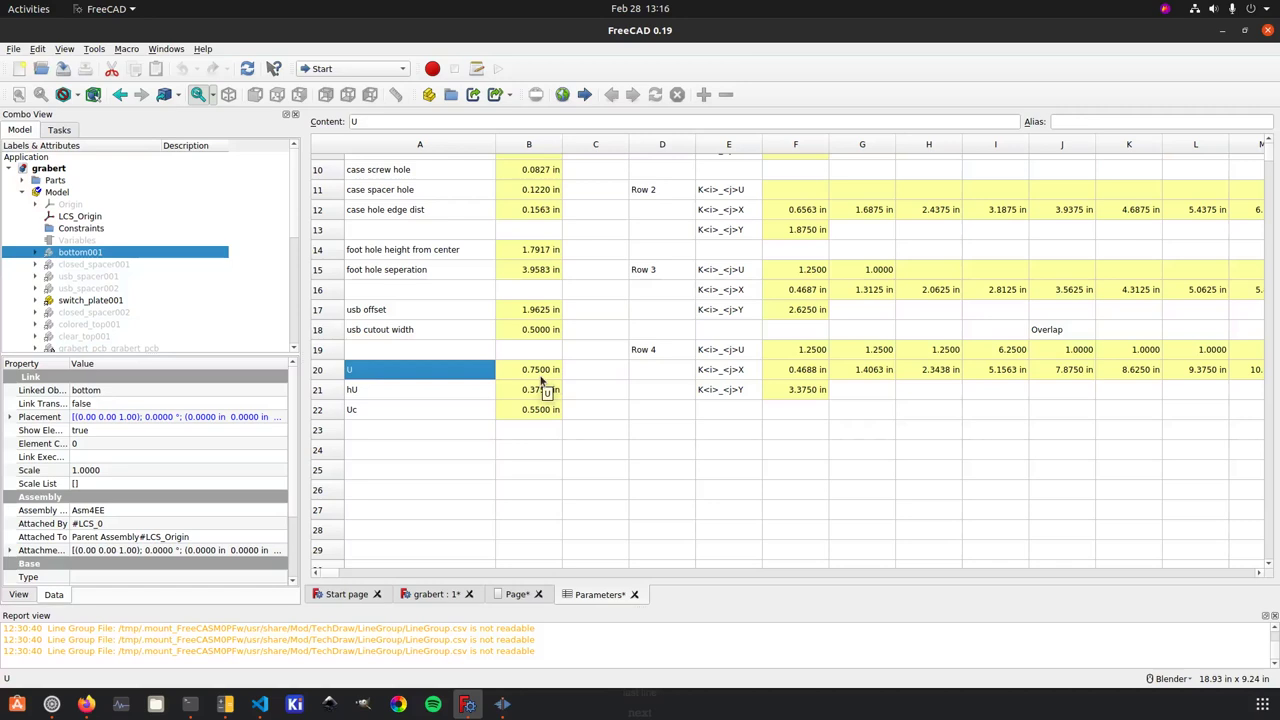
click(461, 400)
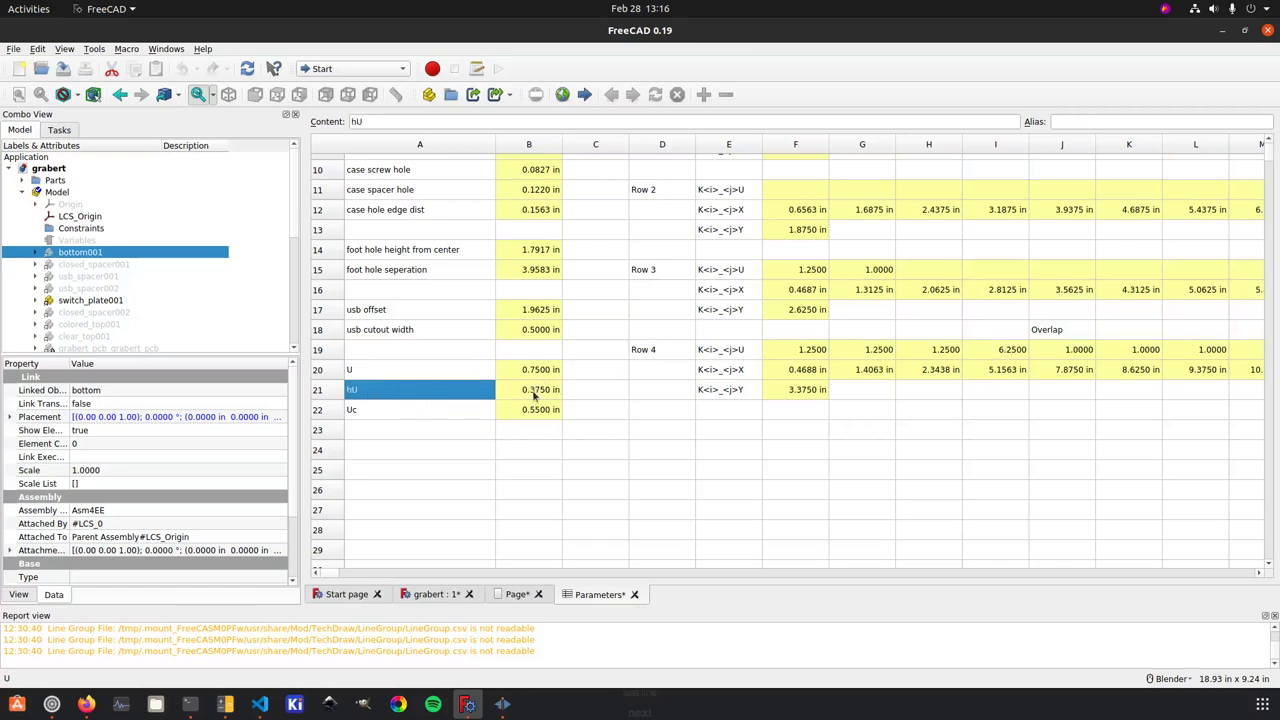
click(355, 412)
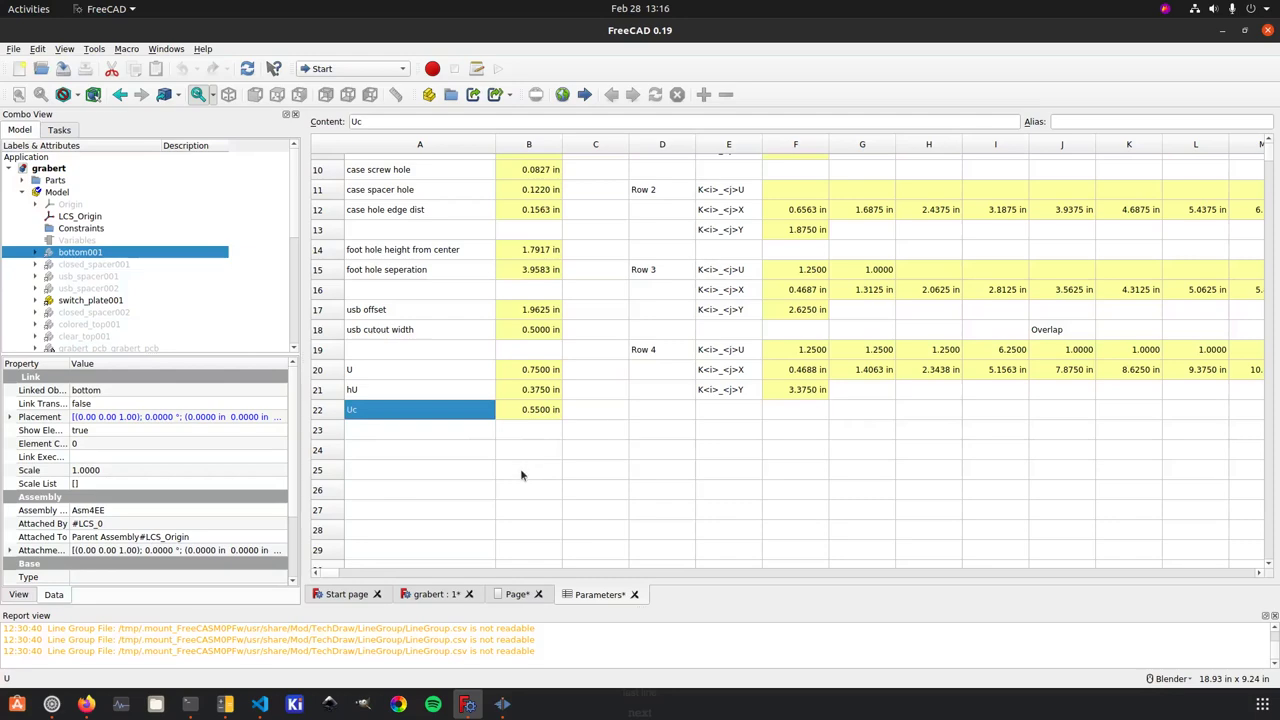
scroll(520, 475, up, 3)
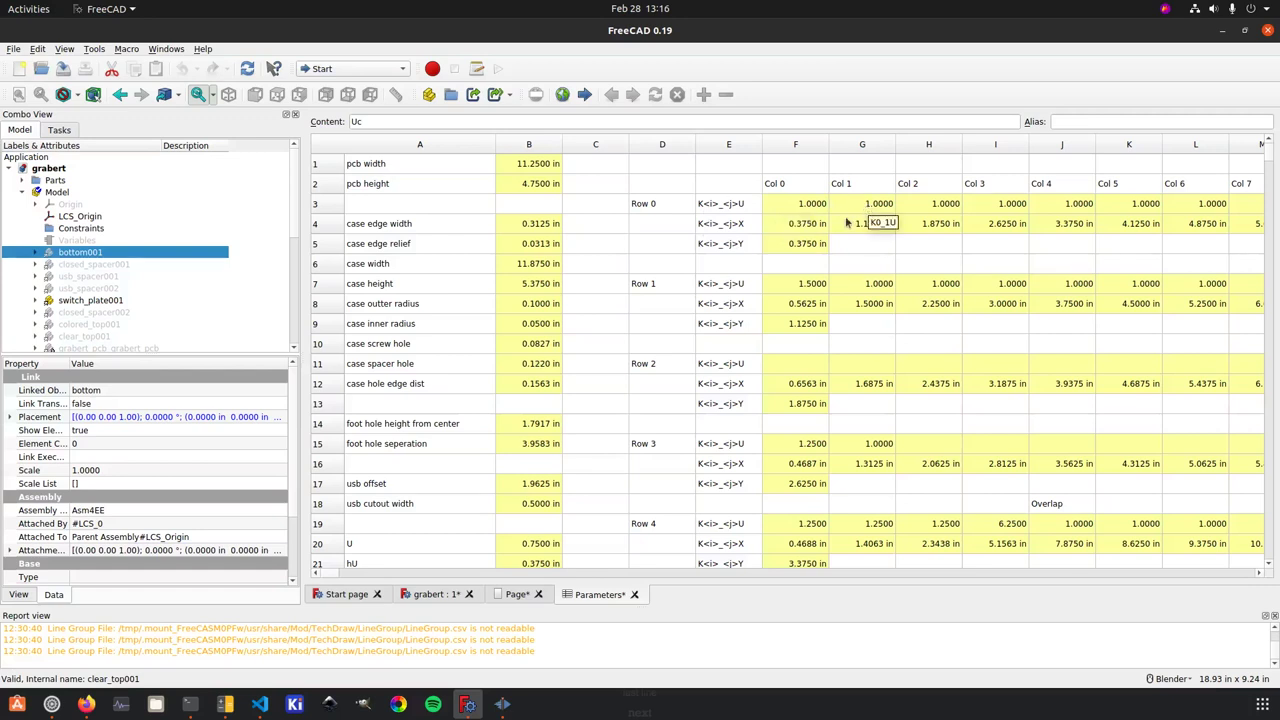
Select cell E3 to read the per-key unit entry K<i>_<j>U, scrolling through the sheet.
click(748, 207)
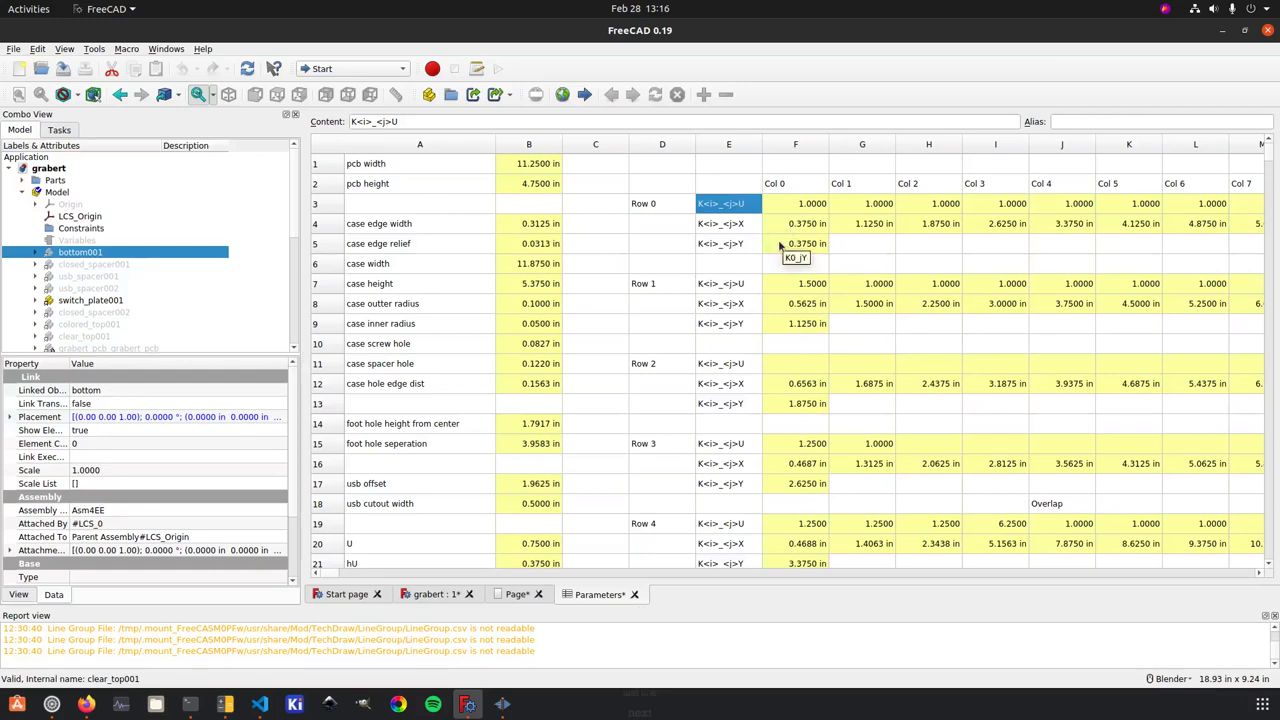
scroll(785, 258, down, 2)
scroll(760, 276, up, 2)
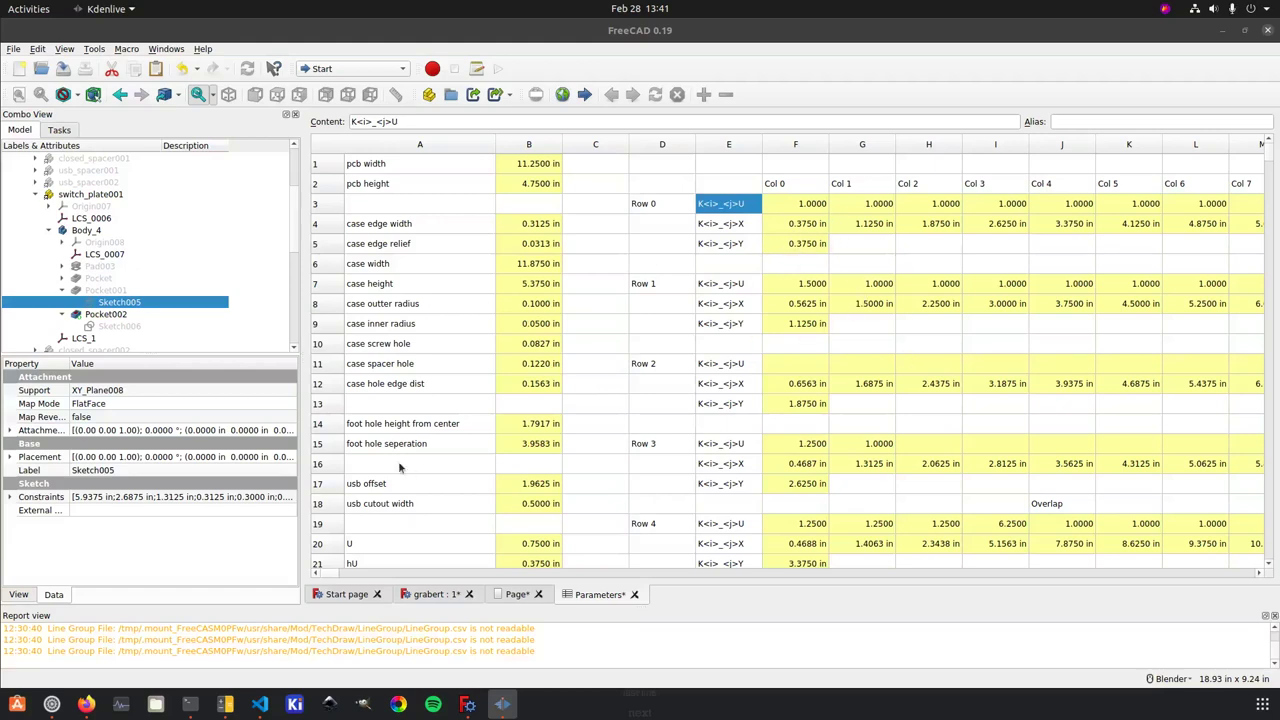
click(422, 596)
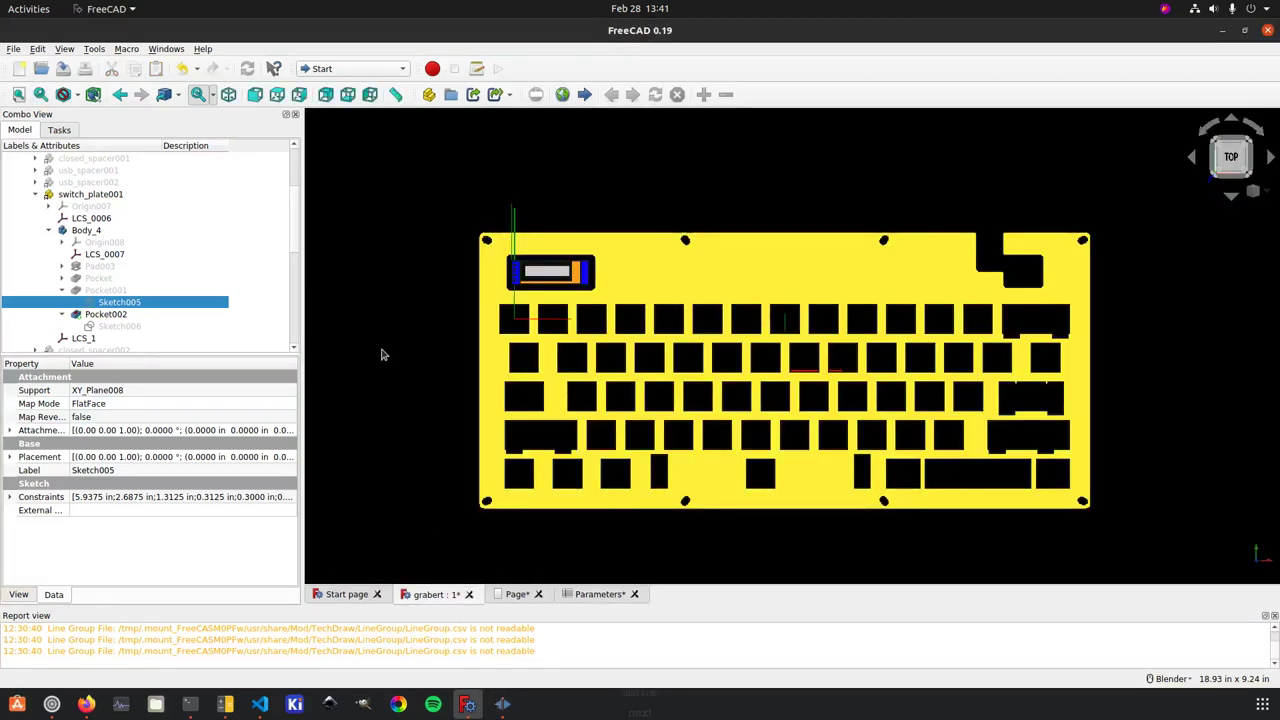
right_click(118, 305)
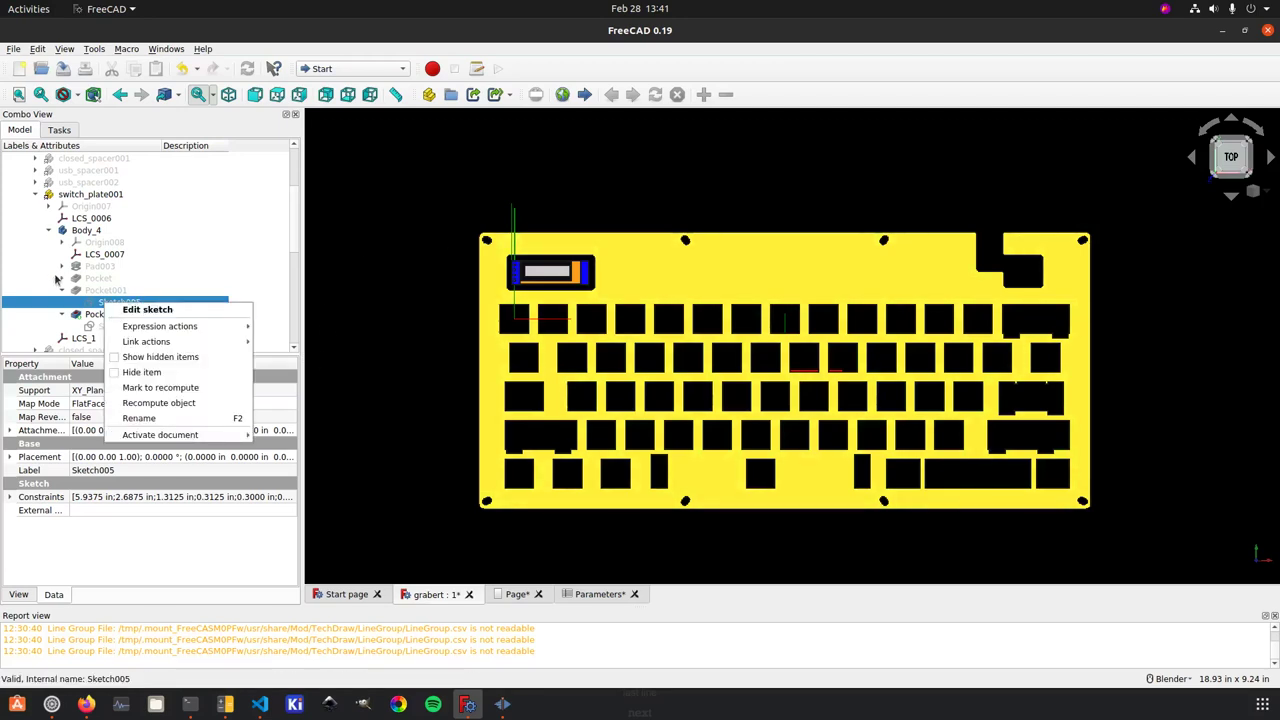
click(62, 278)
click(62, 278)
click(130, 290)
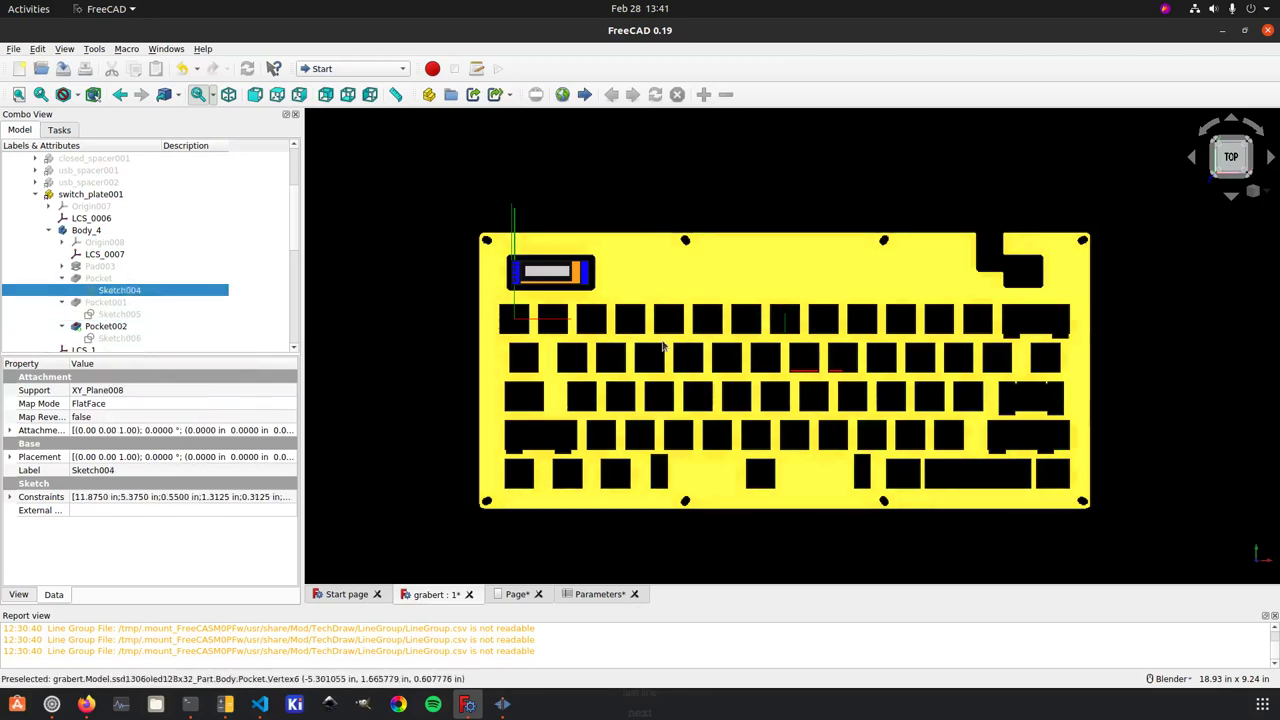
right_click(141, 295)
click(150, 295)
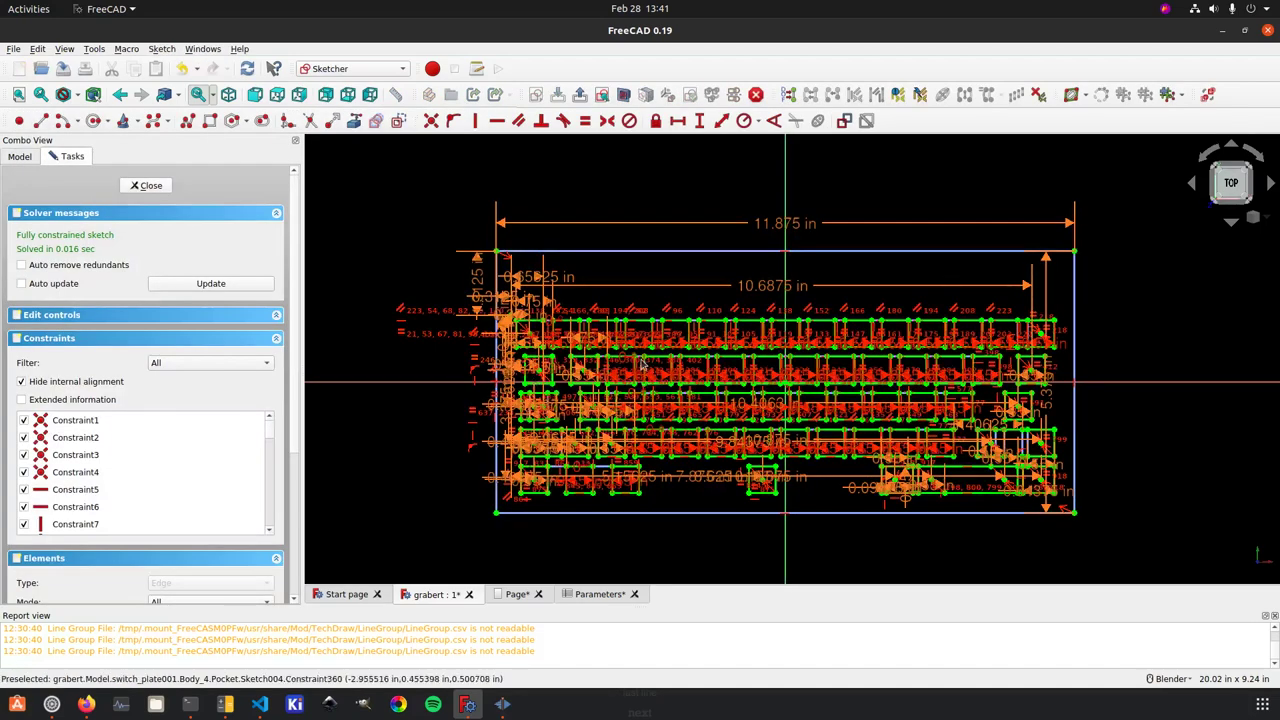
scroll(766, 405, up, 2)
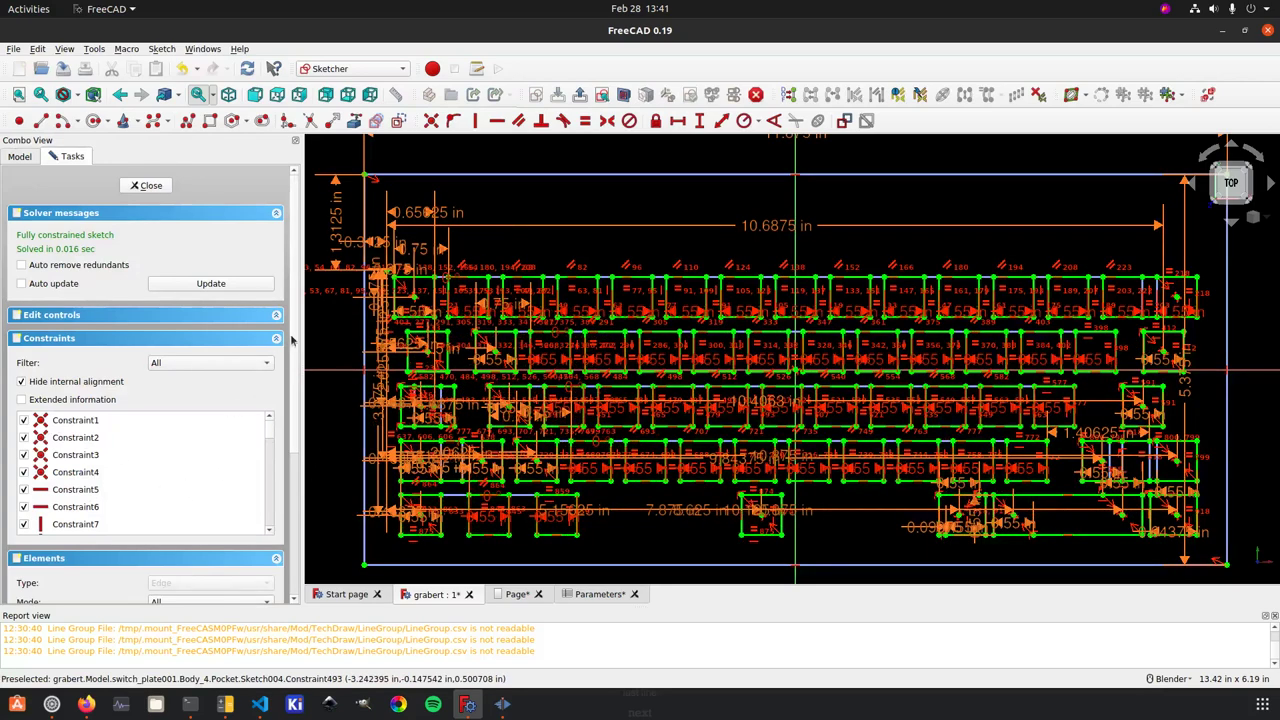
drag(292, 340, 298, 477)
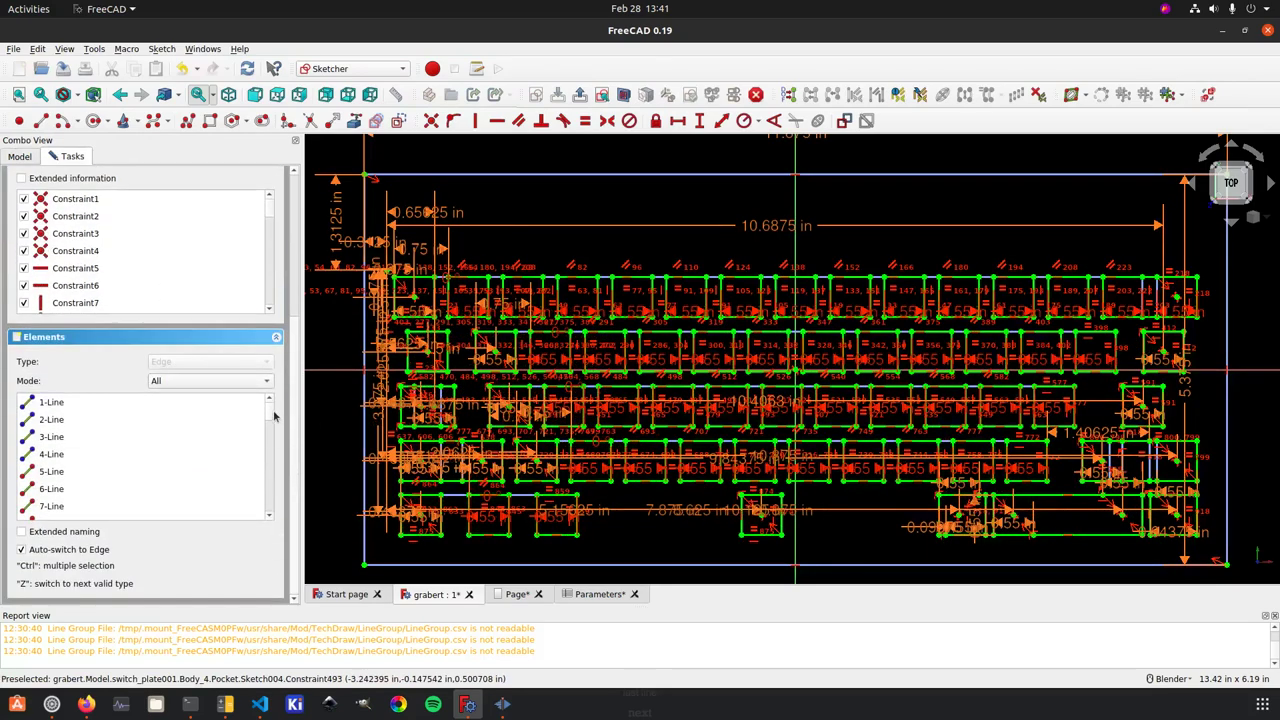
scroll(270, 417, down, 6)
drag(268, 222, 270, 305)
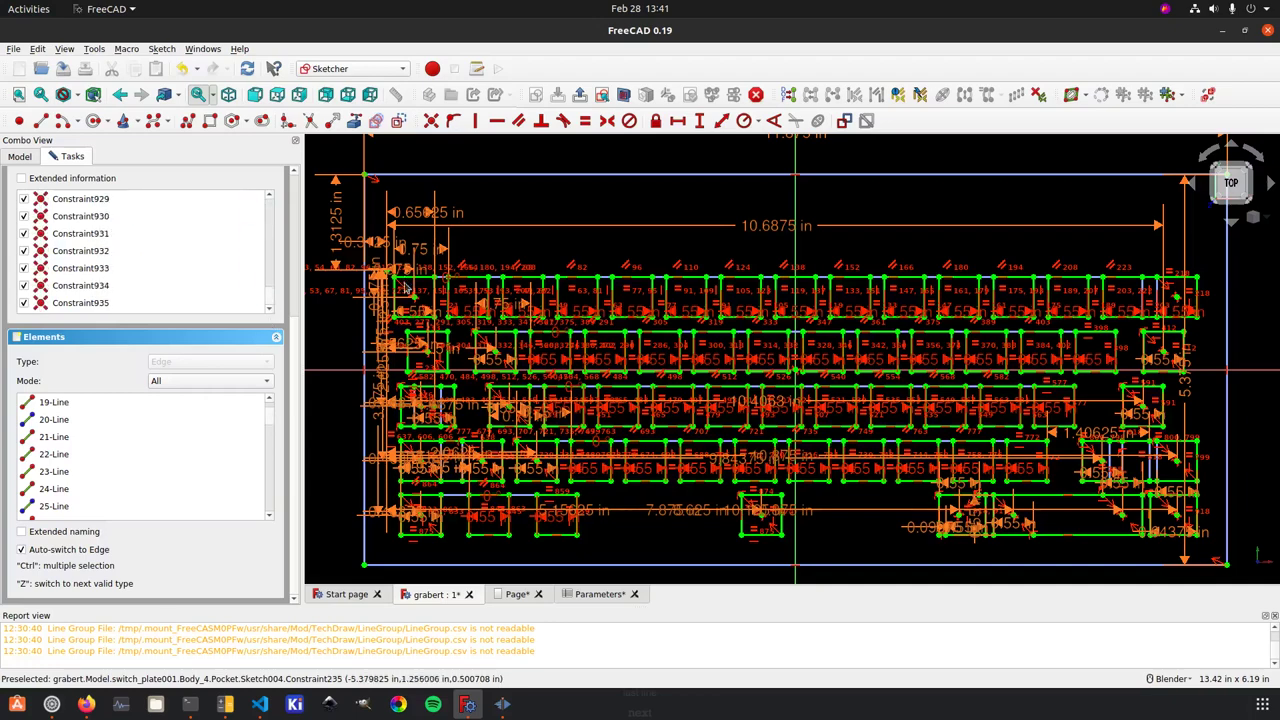
scroll(400, 295, up, 3)
scroll(410, 312, down, 3)
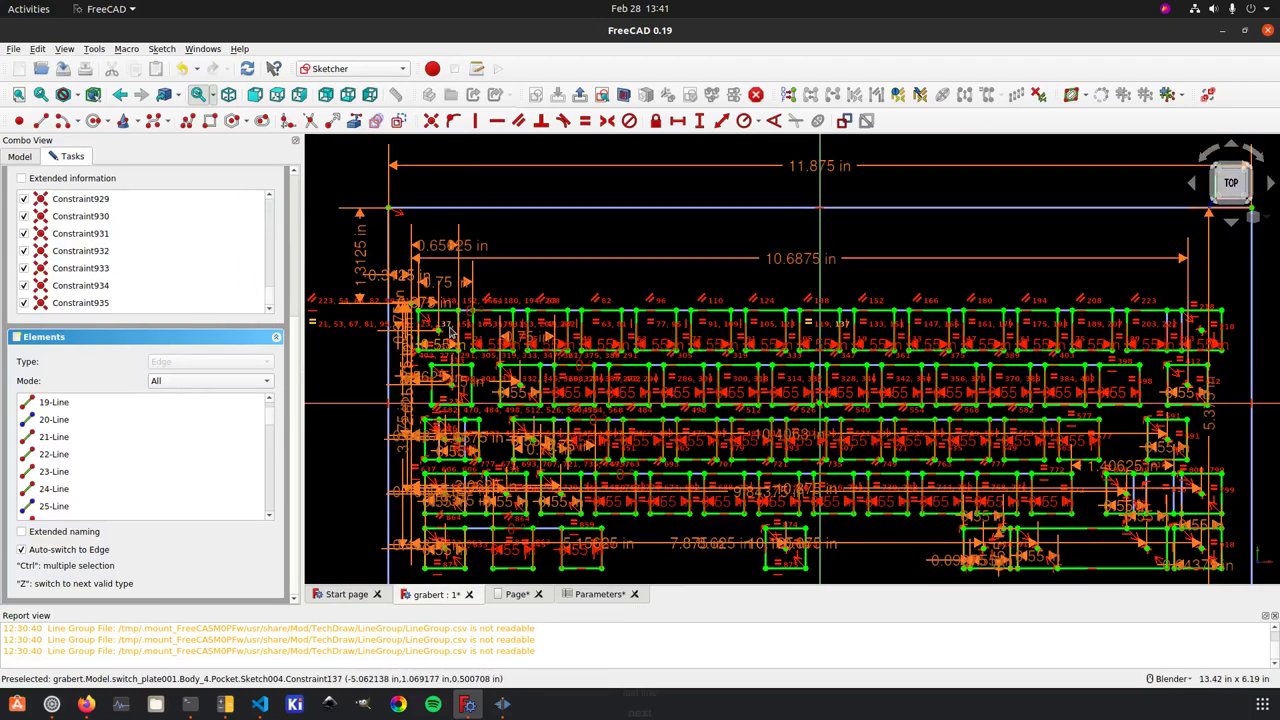
scroll(512, 285, up, 2)
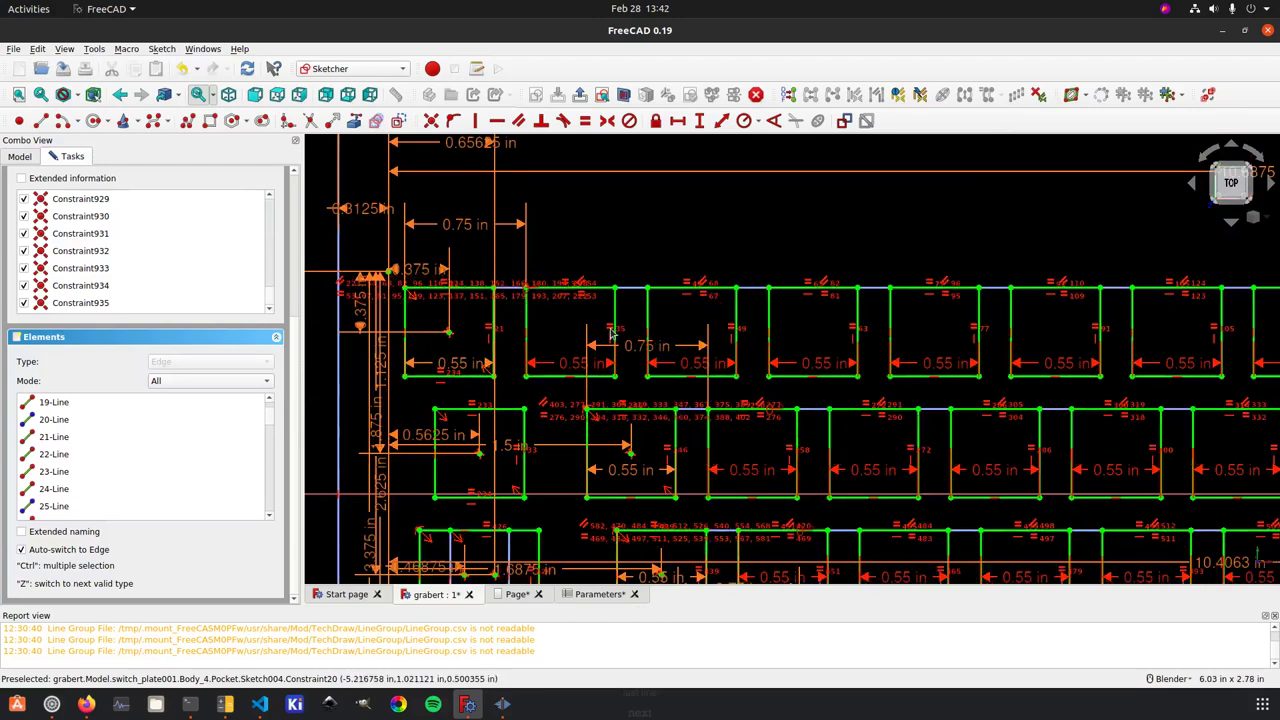
scroll(514, 265, down, 1)
scroll(522, 300, up, 1)
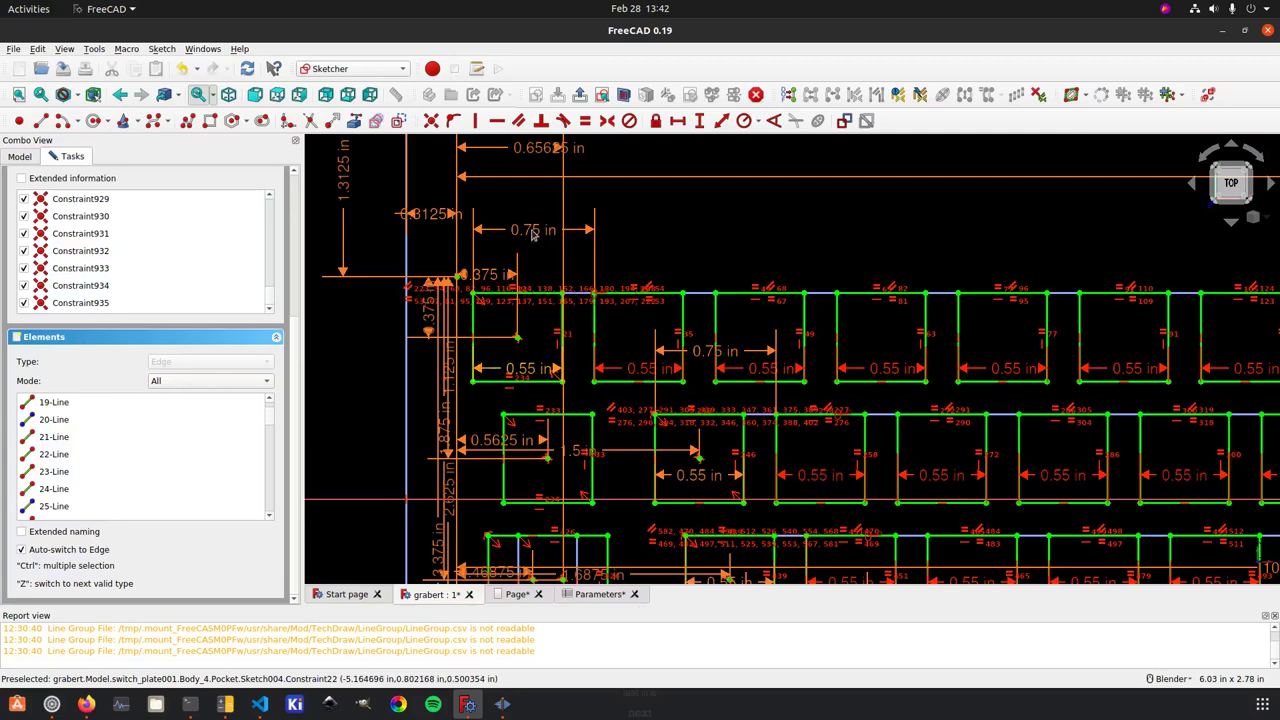
drag(533, 372, 531, 362)
double_click(531, 362)
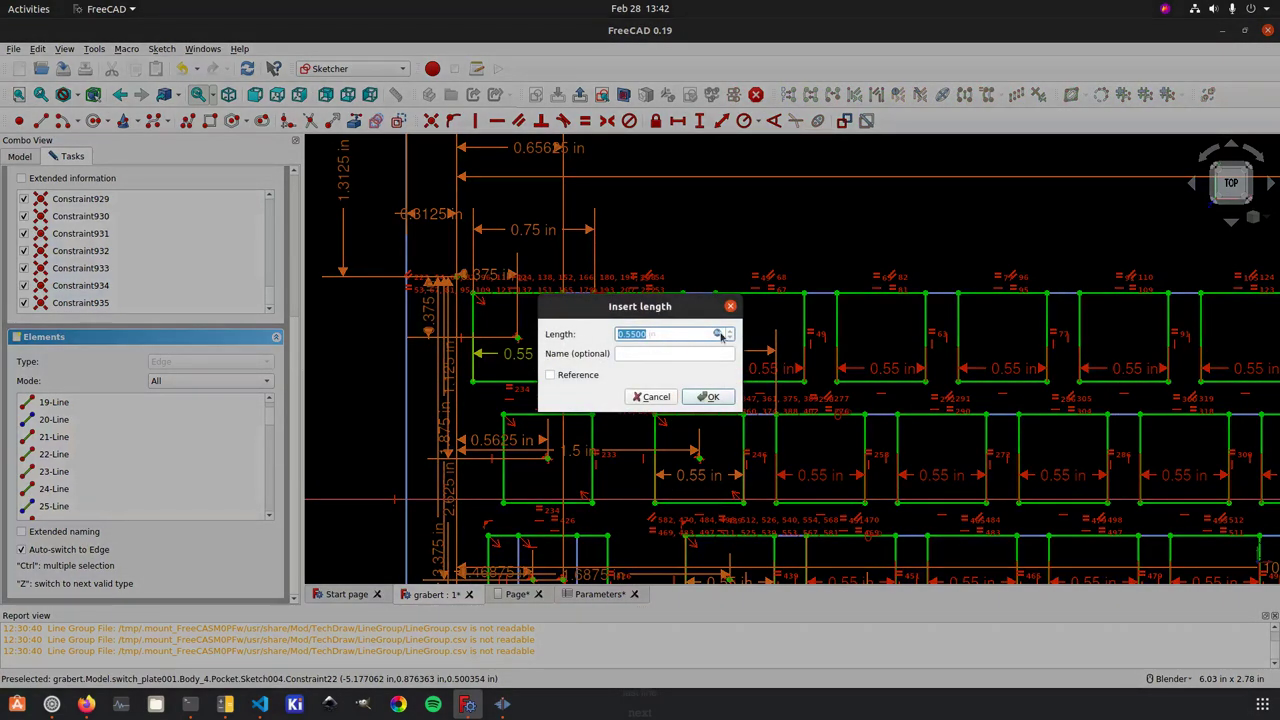
click(721, 336)
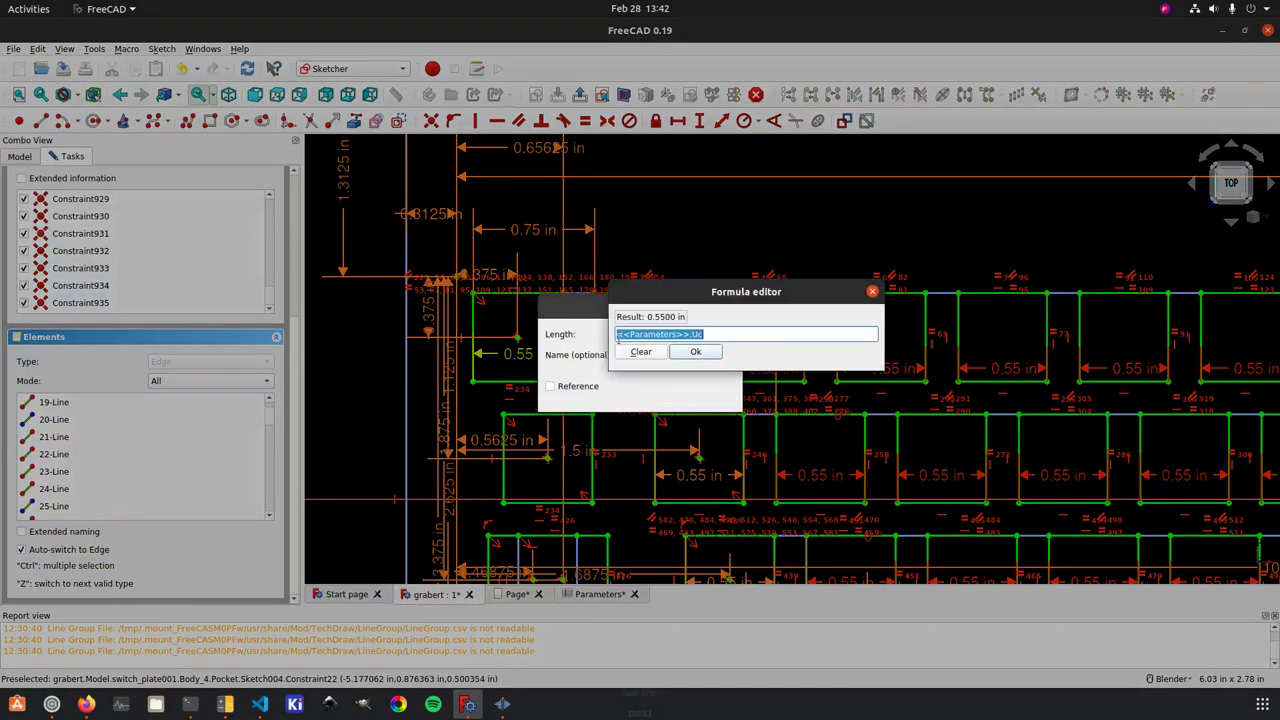
click(873, 293)
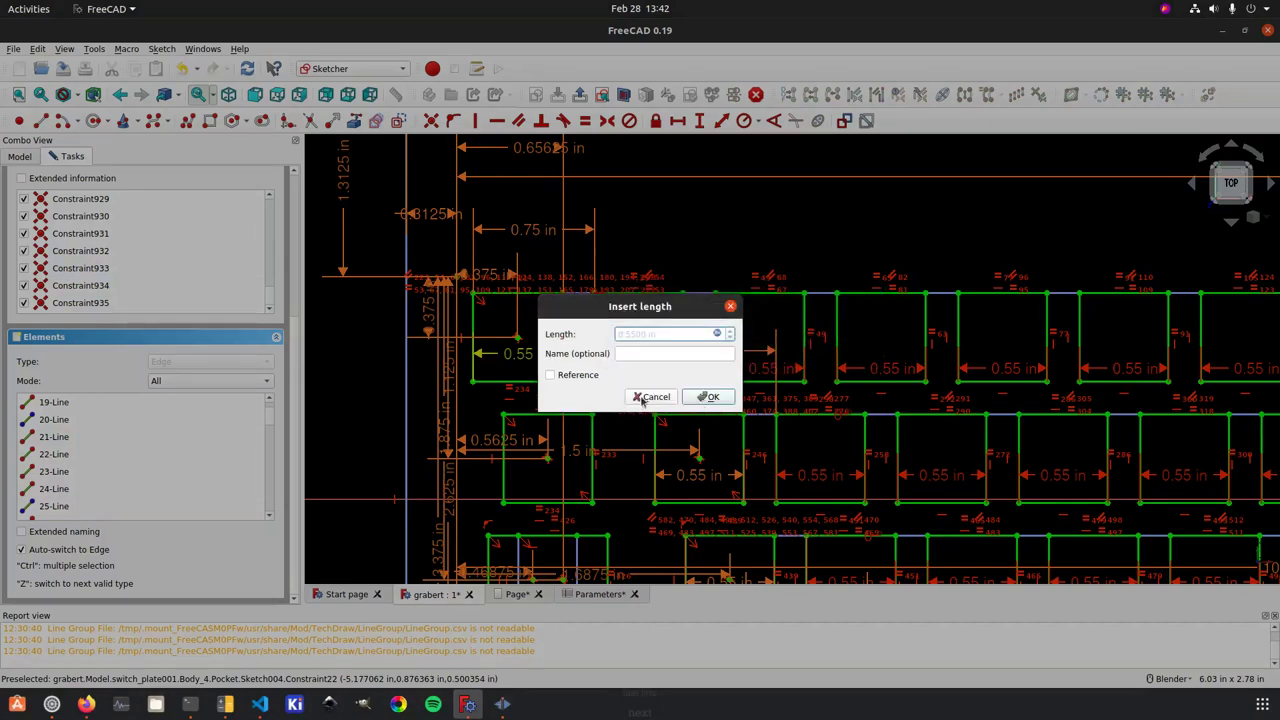
click(656, 402)
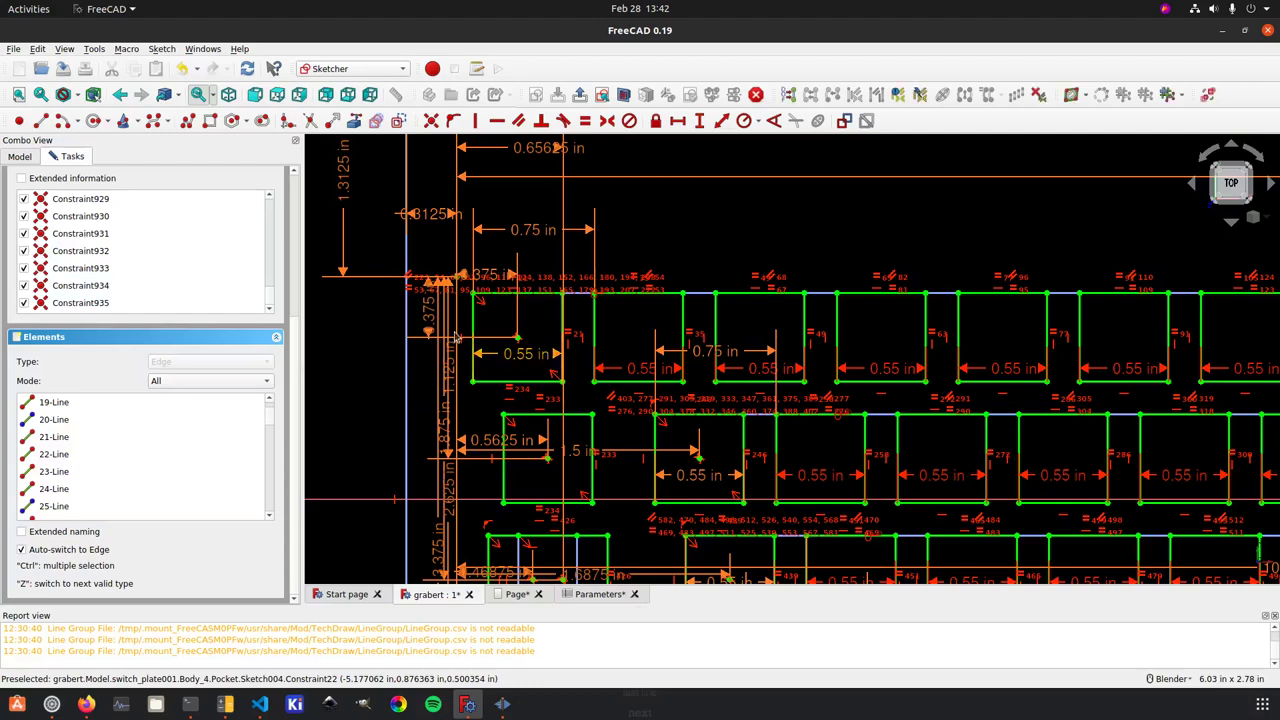
scroll(425, 390, down, 10)
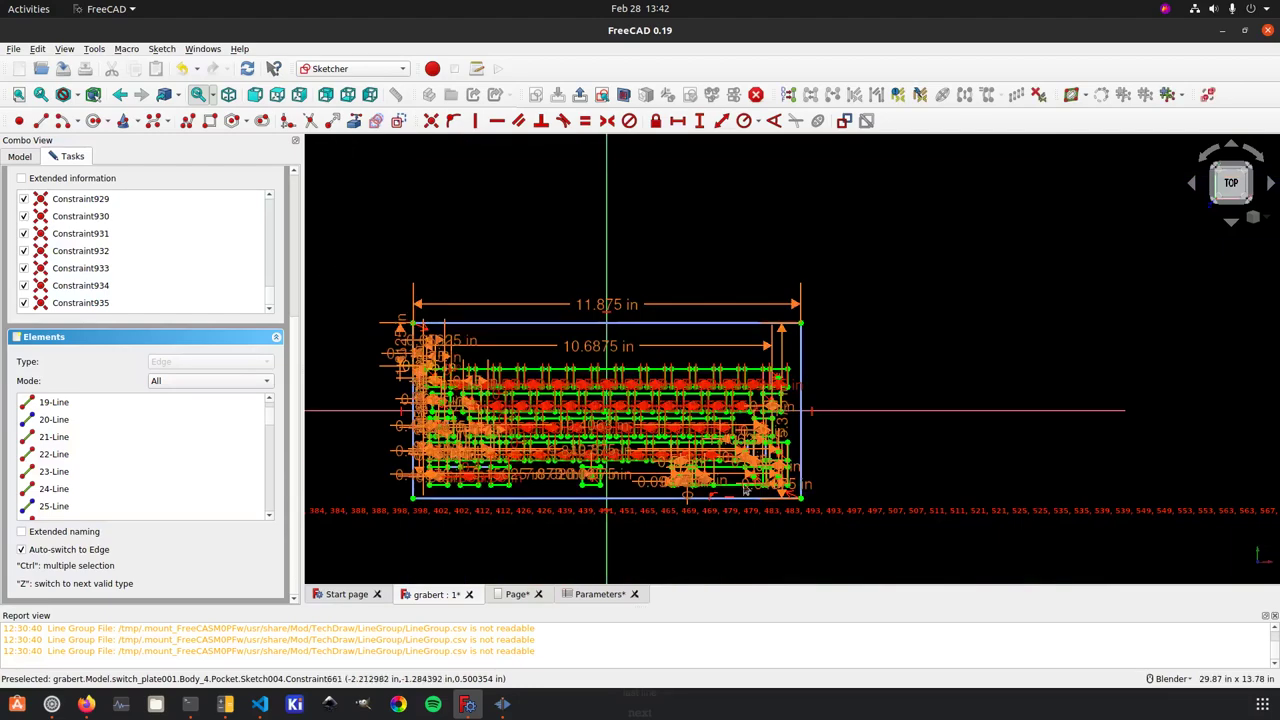
scroll(749, 492, up, 5)
scroll(749, 492, down, 4)
scroll(363, 447, up, 5)
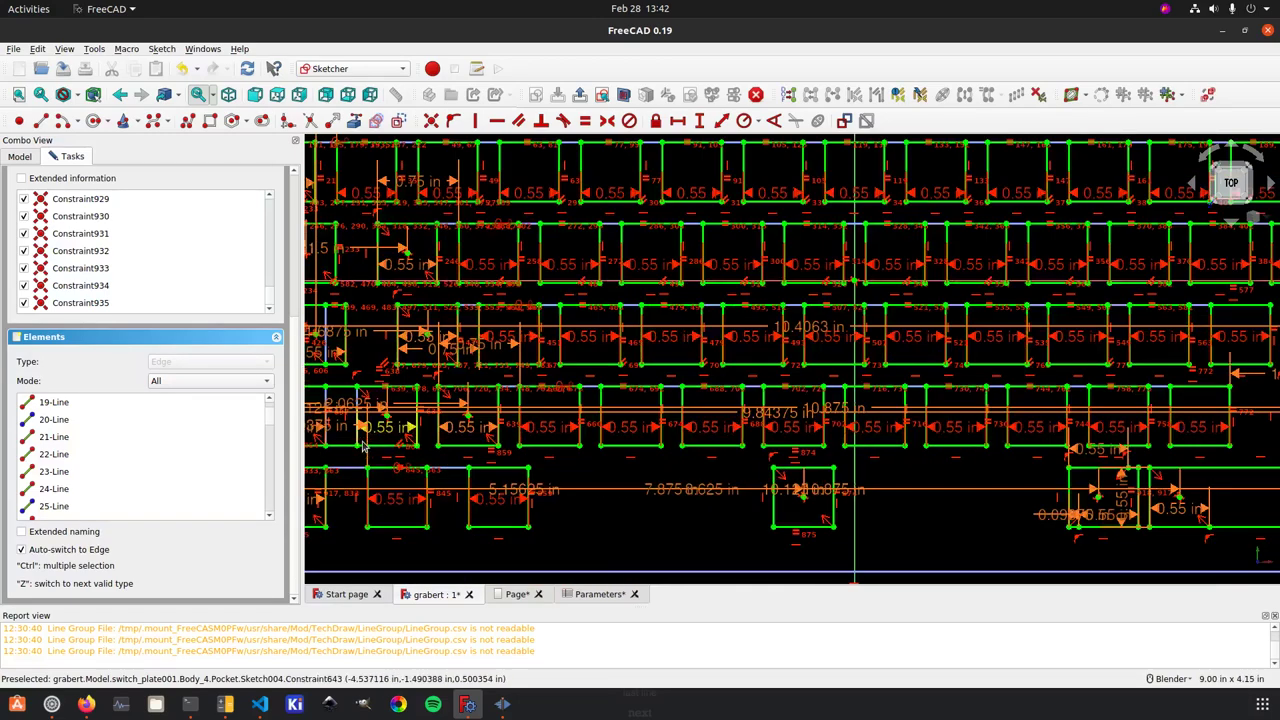
scroll(600, 470, down, 5)
scroll(632, 476, up, 5)
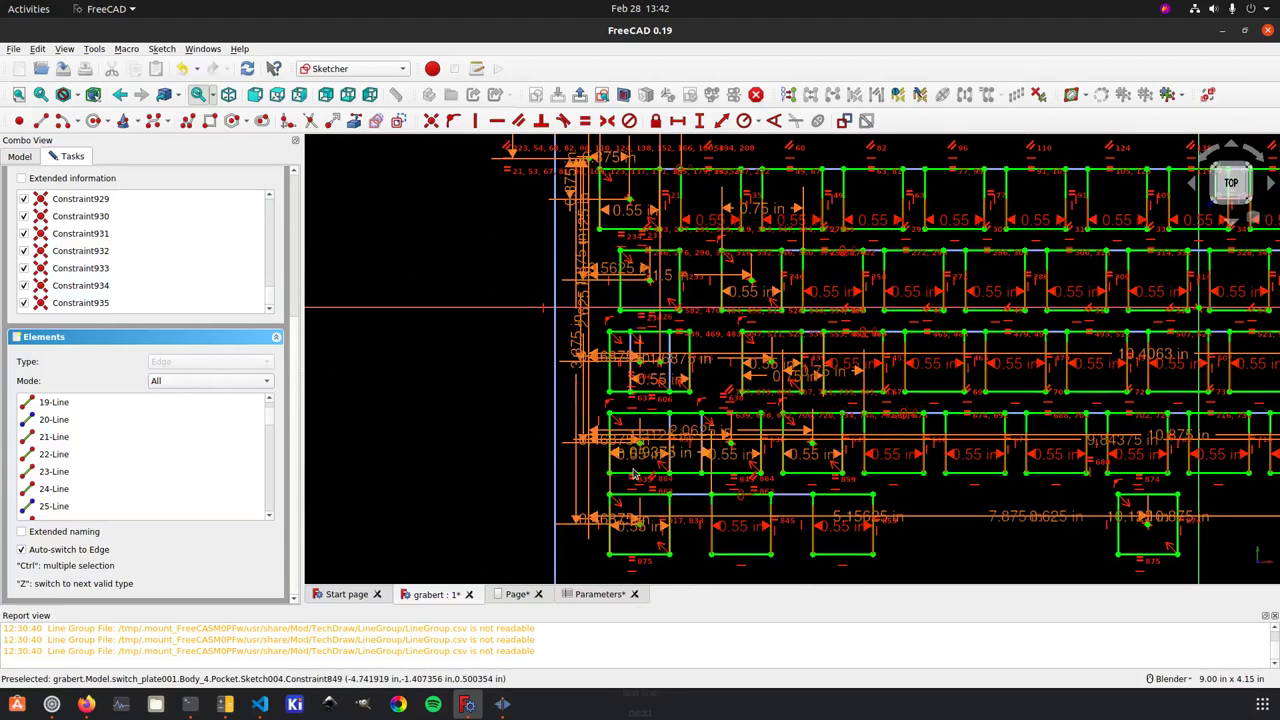
scroll(632, 476, down, 3)
scroll(1046, 371, up, 8)
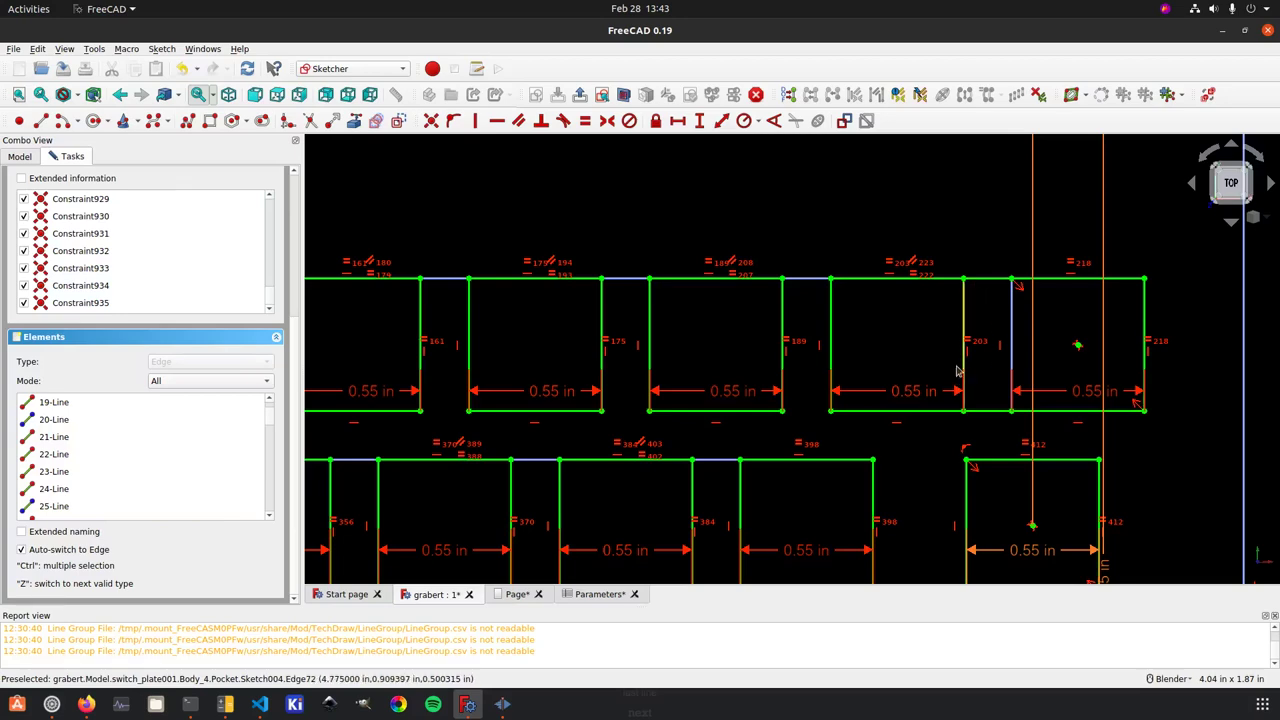
scroll(926, 349, down, 4)
scroll(926, 349, down, 2)
scroll(875, 450, down, 8)
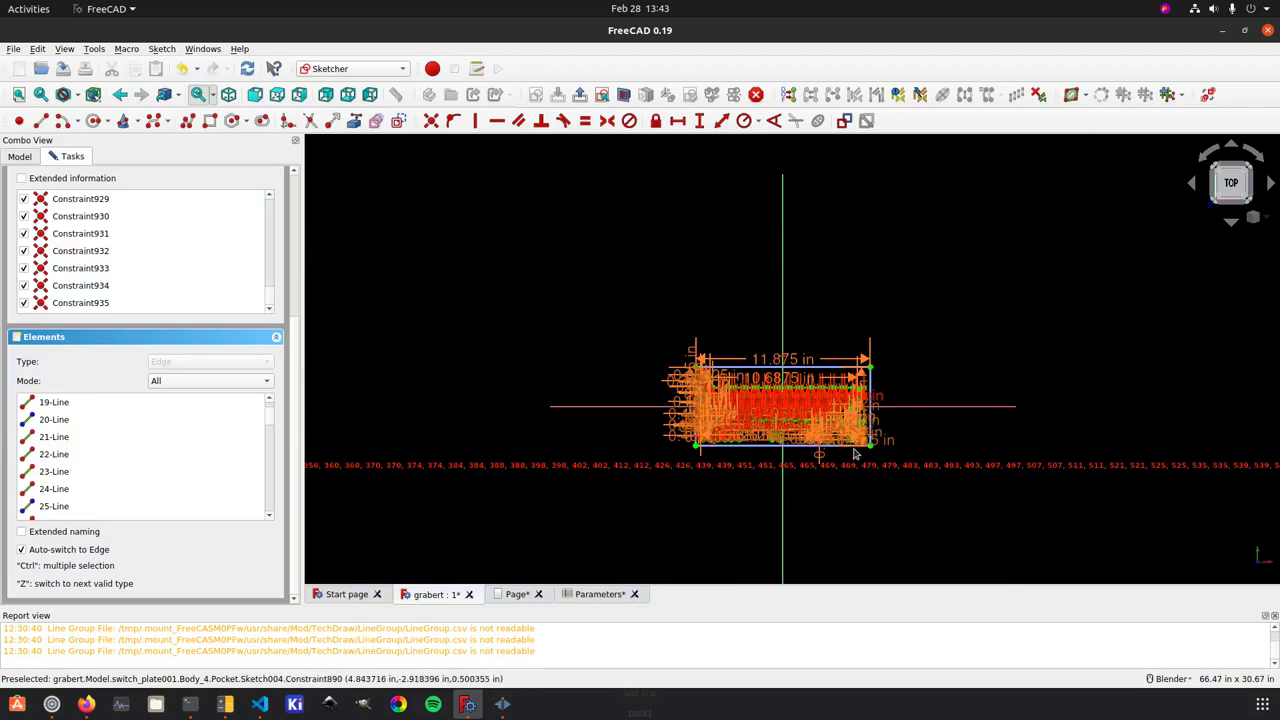
scroll(848, 446, up, 14)
scroll(780, 462, down, 2)
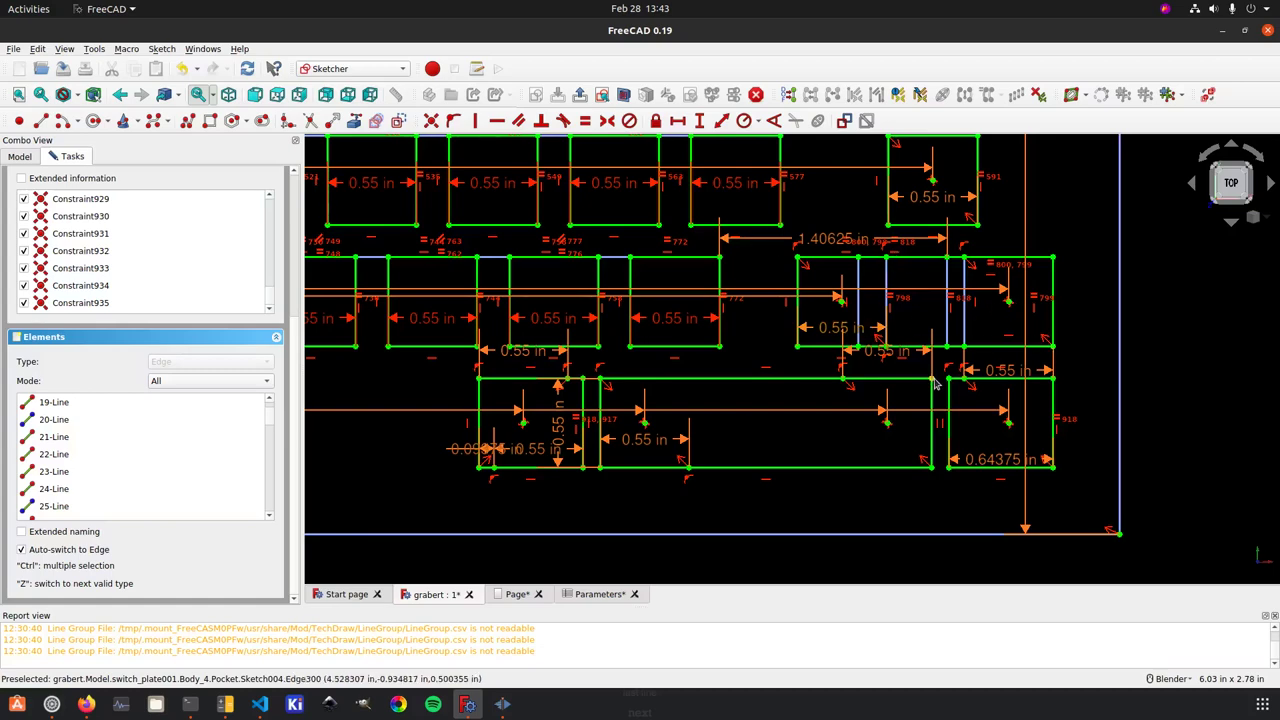
scroll(933, 377, down, 6)
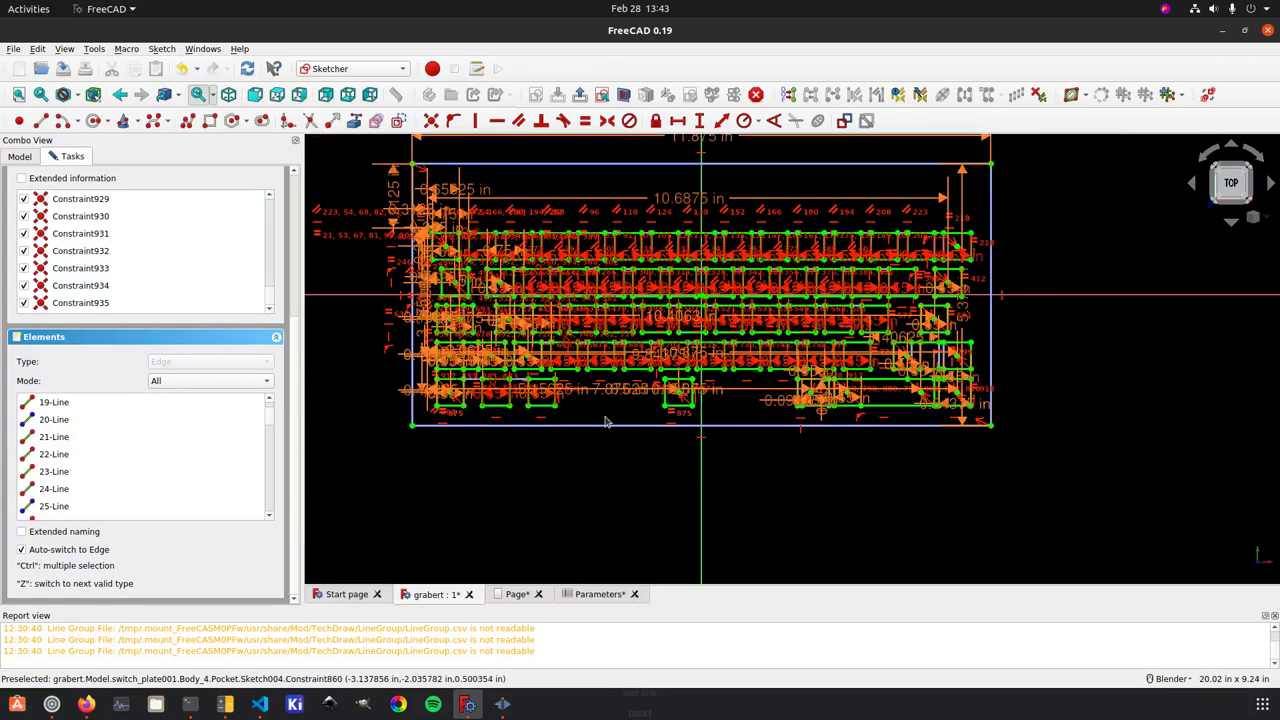
Close Sketch004 from the top of the Tasks panel, returning to the yellow switch plate.
scroll(577, 307, up, 2)
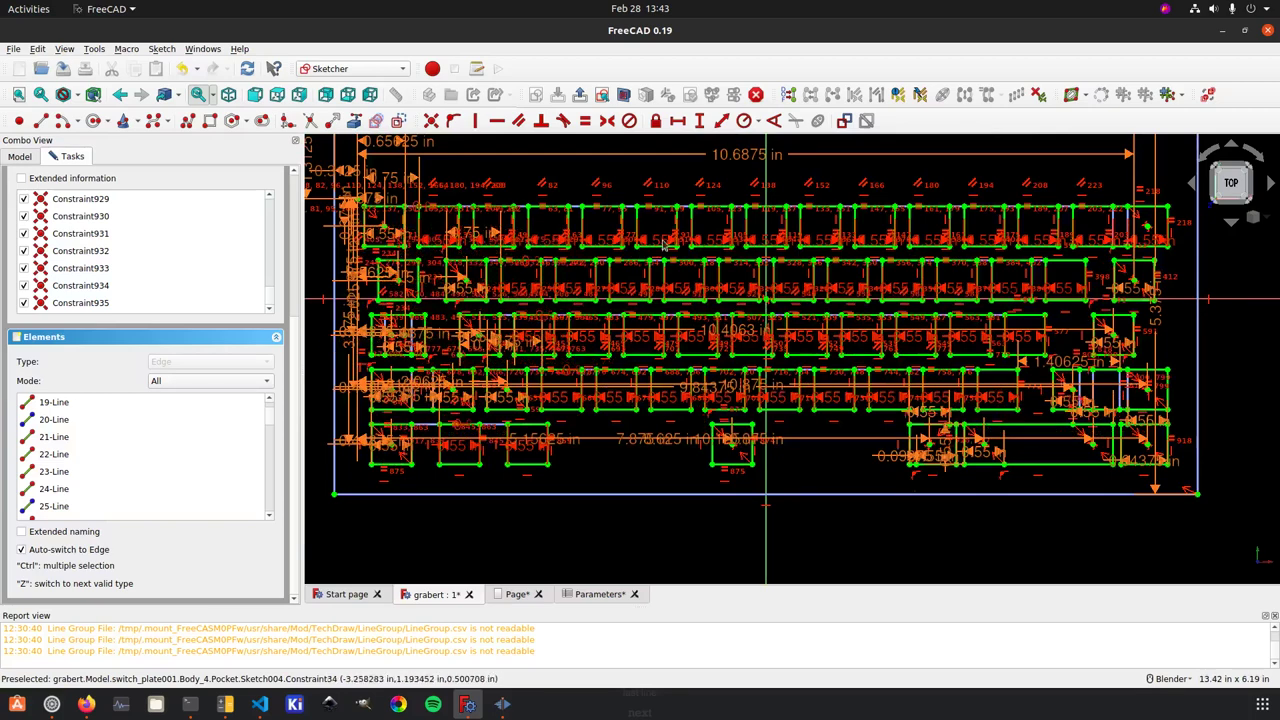
scroll(792, 386, down, 2)
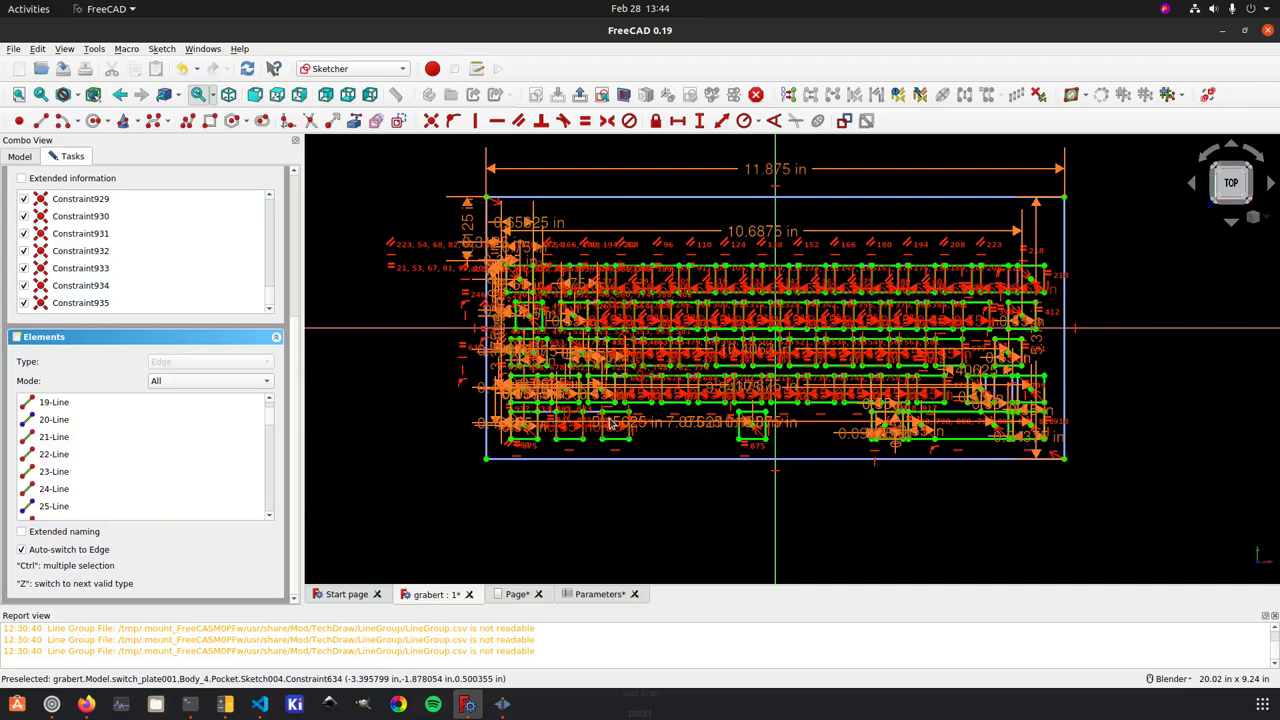
scroll(268, 236, up, 3)
scroll(281, 216, up, 3)
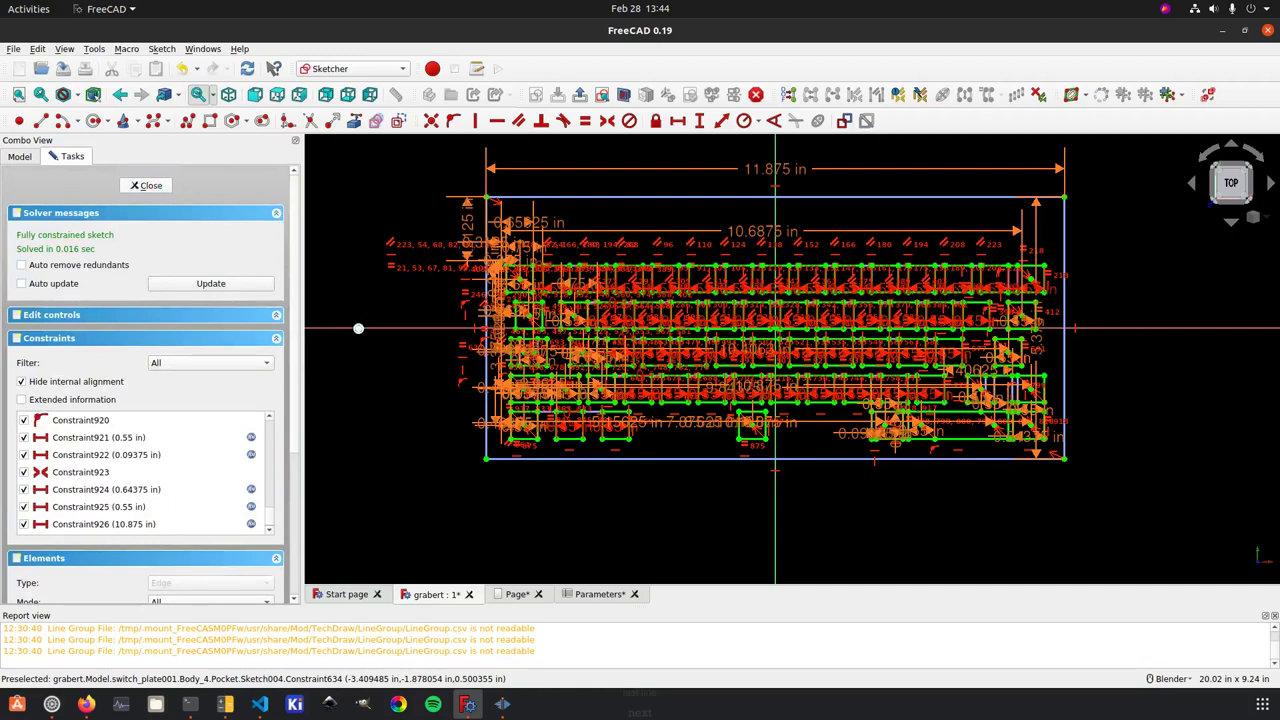
click(147, 186)
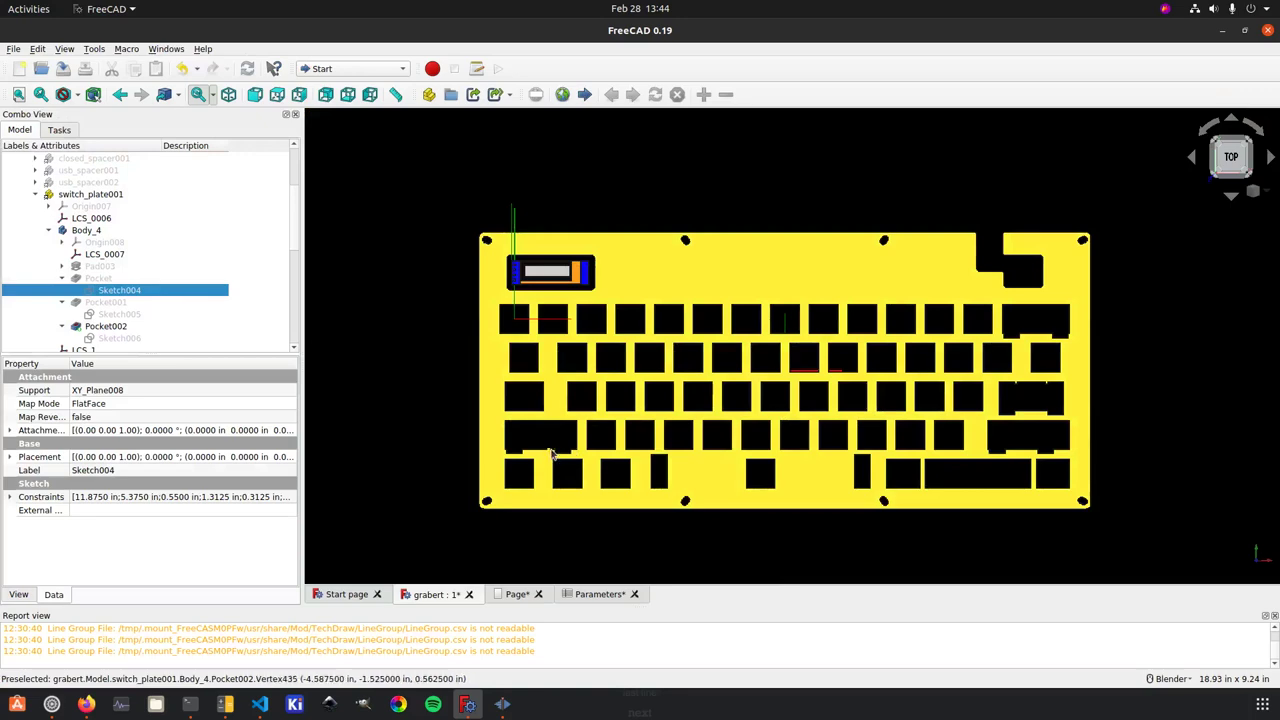
Review the MX Series datasheet's keyswitch and spacebar cutout drawings in Firefox, then return to FreeCAD.
click(88, 704)
click(222, 29)
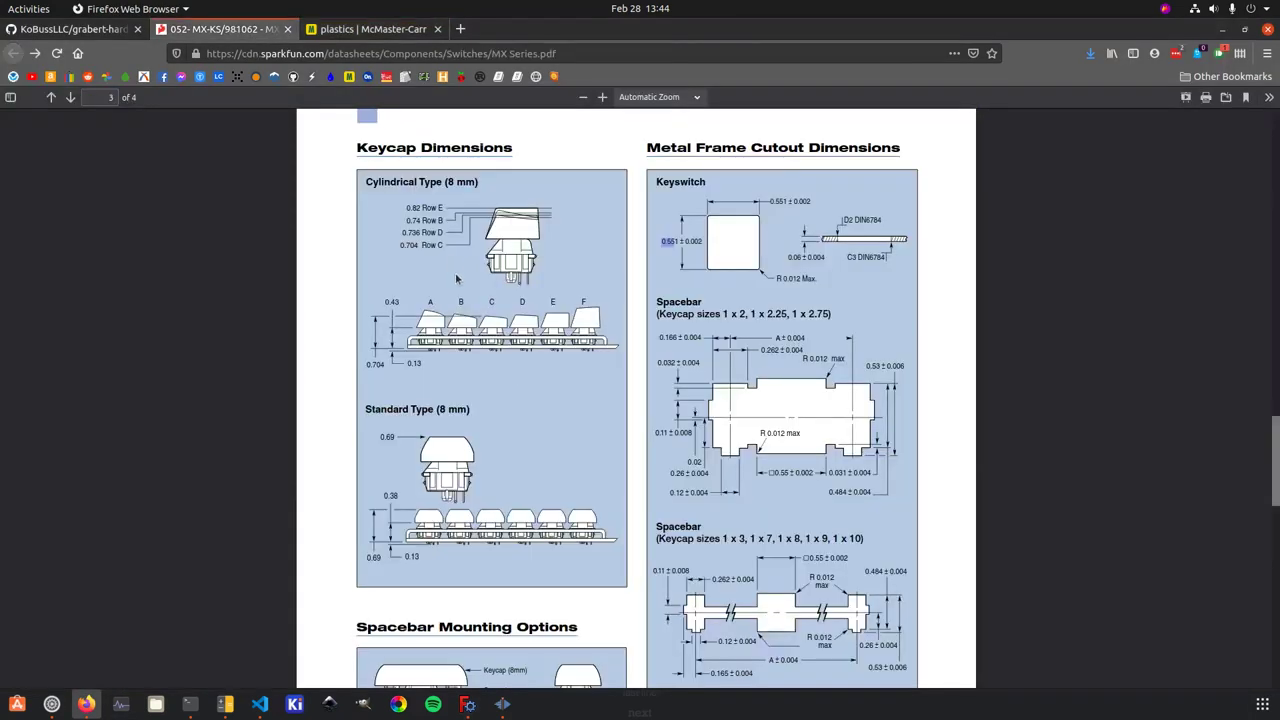
scroll(744, 386, down, 2)
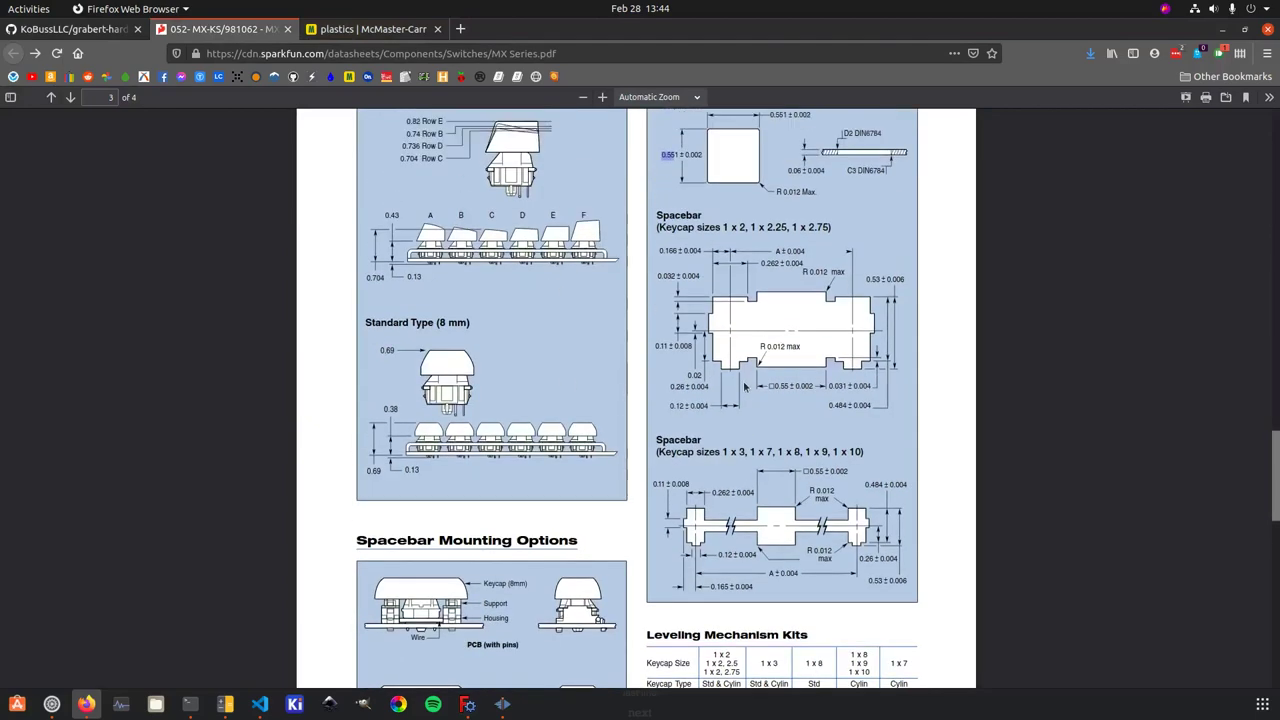
scroll(712, 252, up, 1)
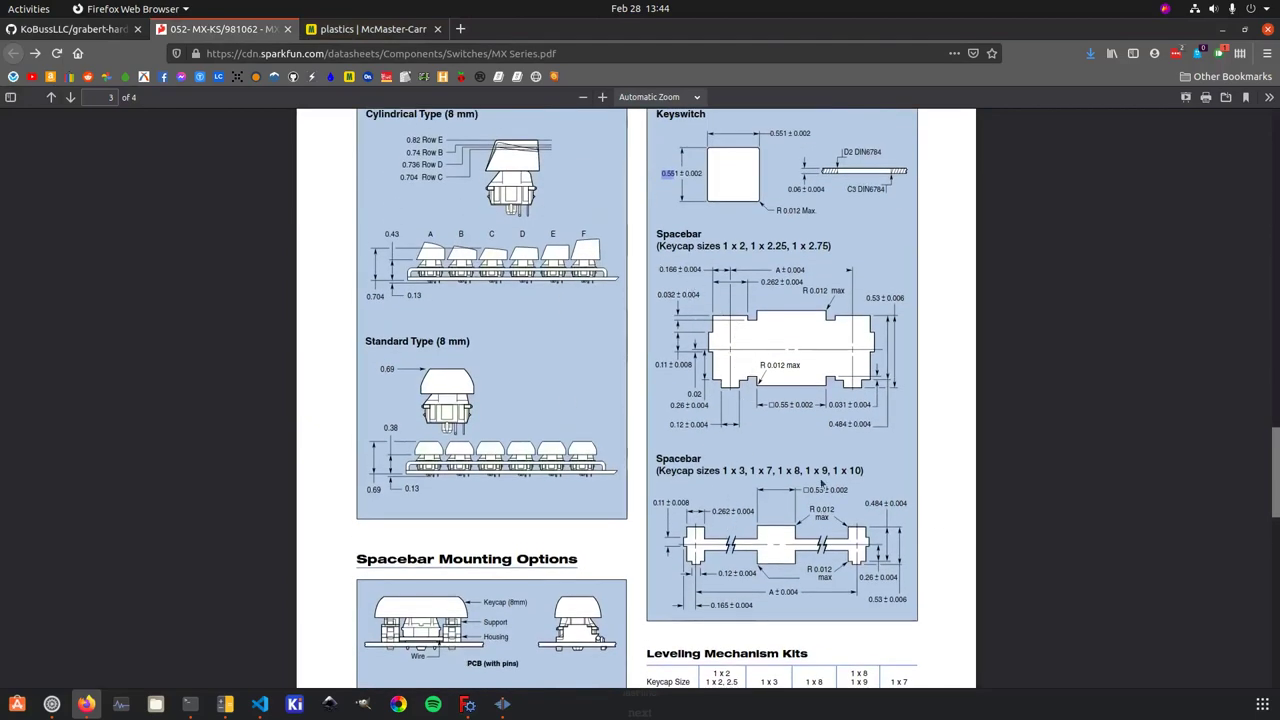
click(741, 245)
key(ctrl+a)
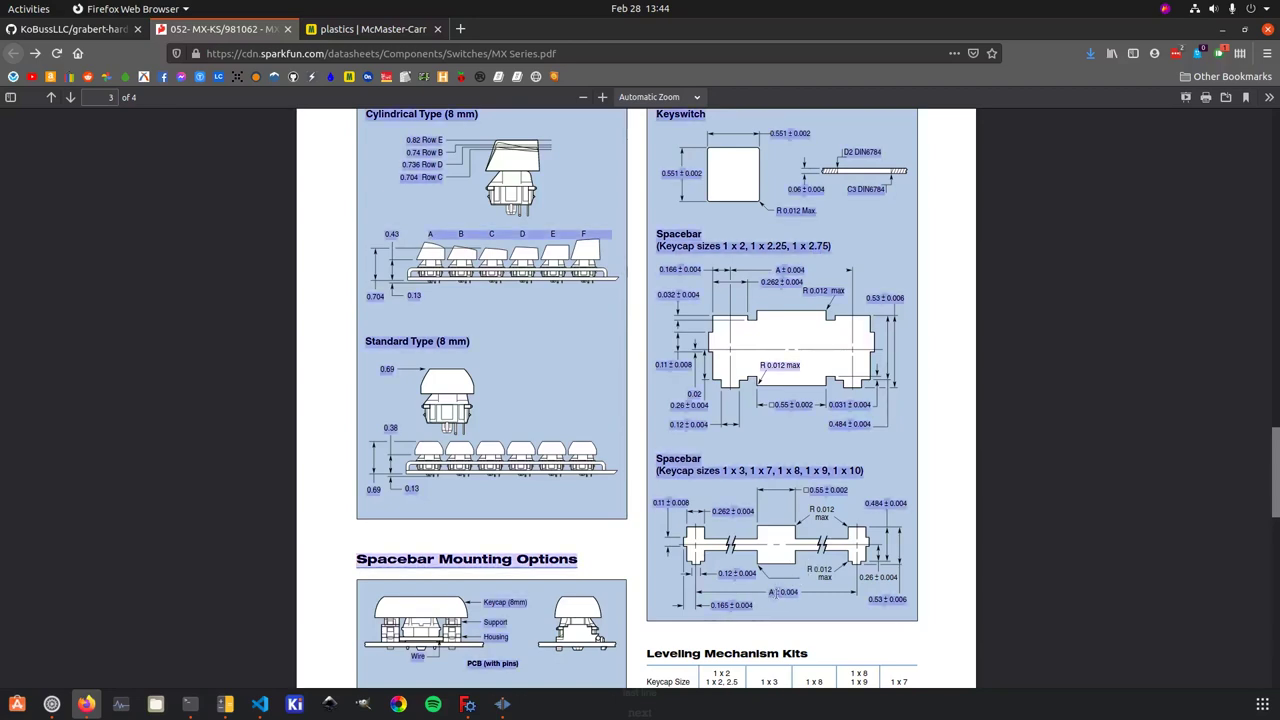
scroll(793, 545, down, 1)
scroll(793, 545, down, 2)
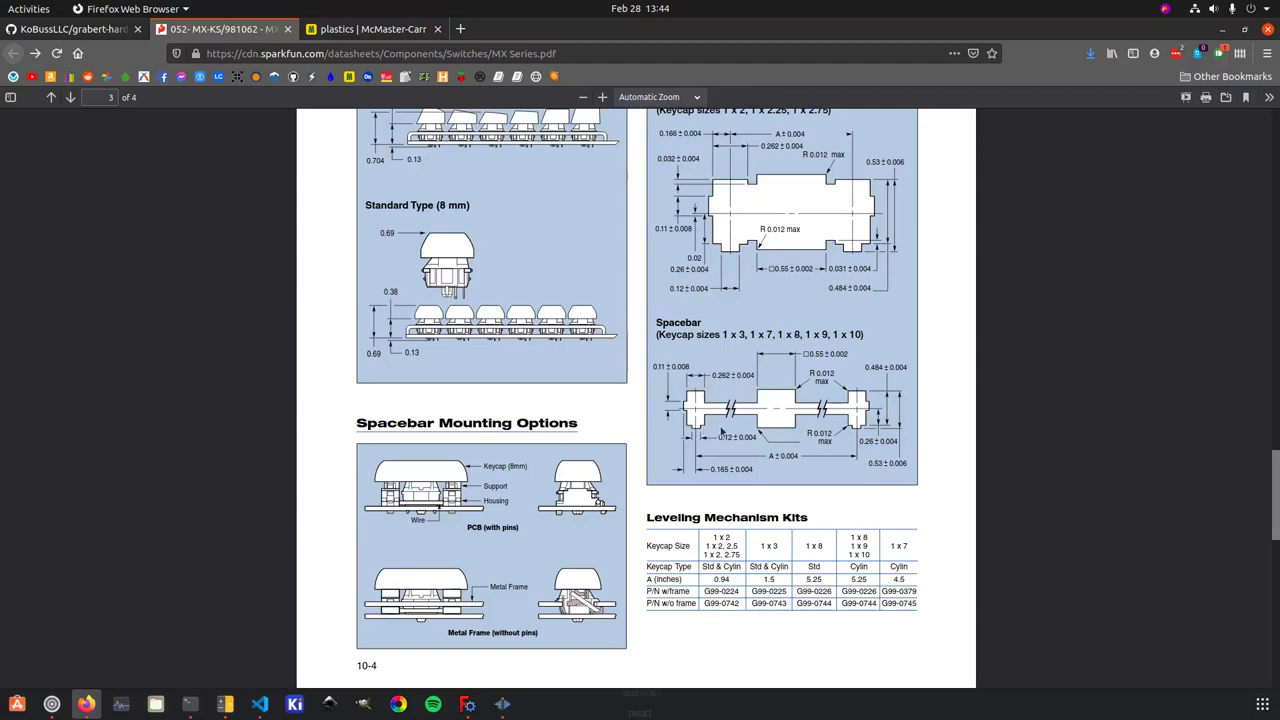
scroll(753, 433, up, 2)
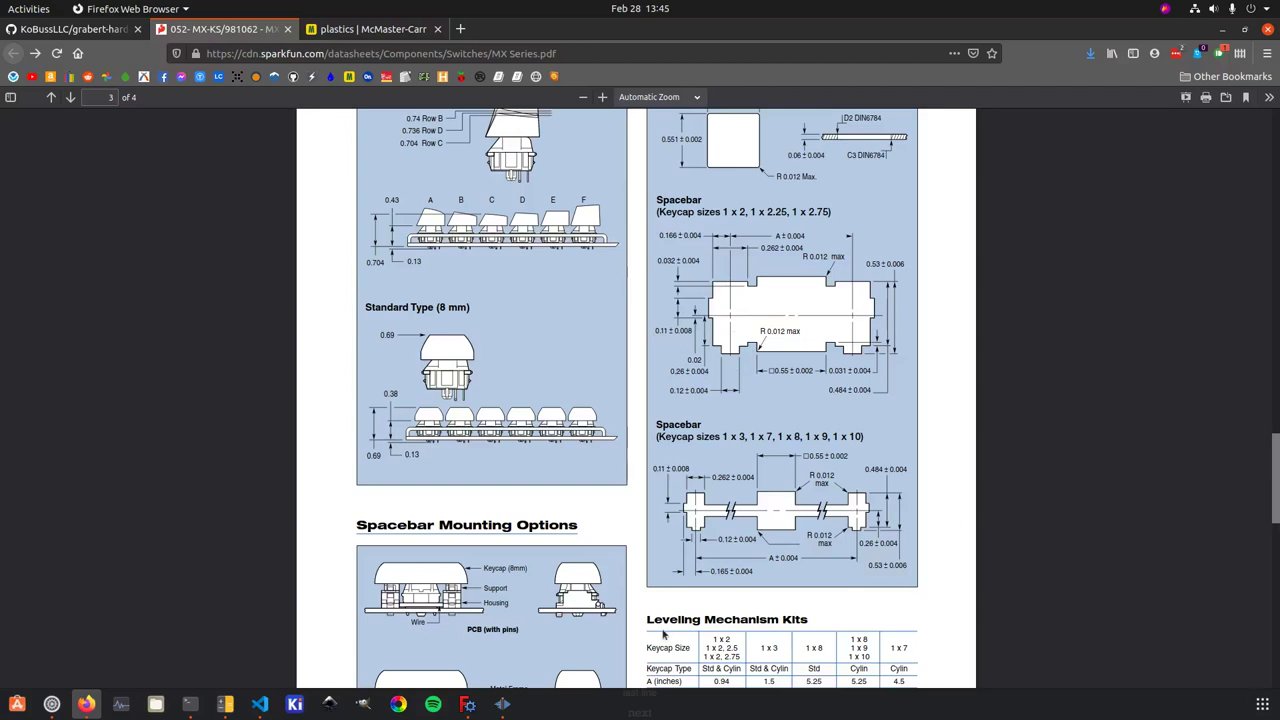
click(467, 704)
Open Sketch005 for editing from its context menu in the tree.
click(118, 316)
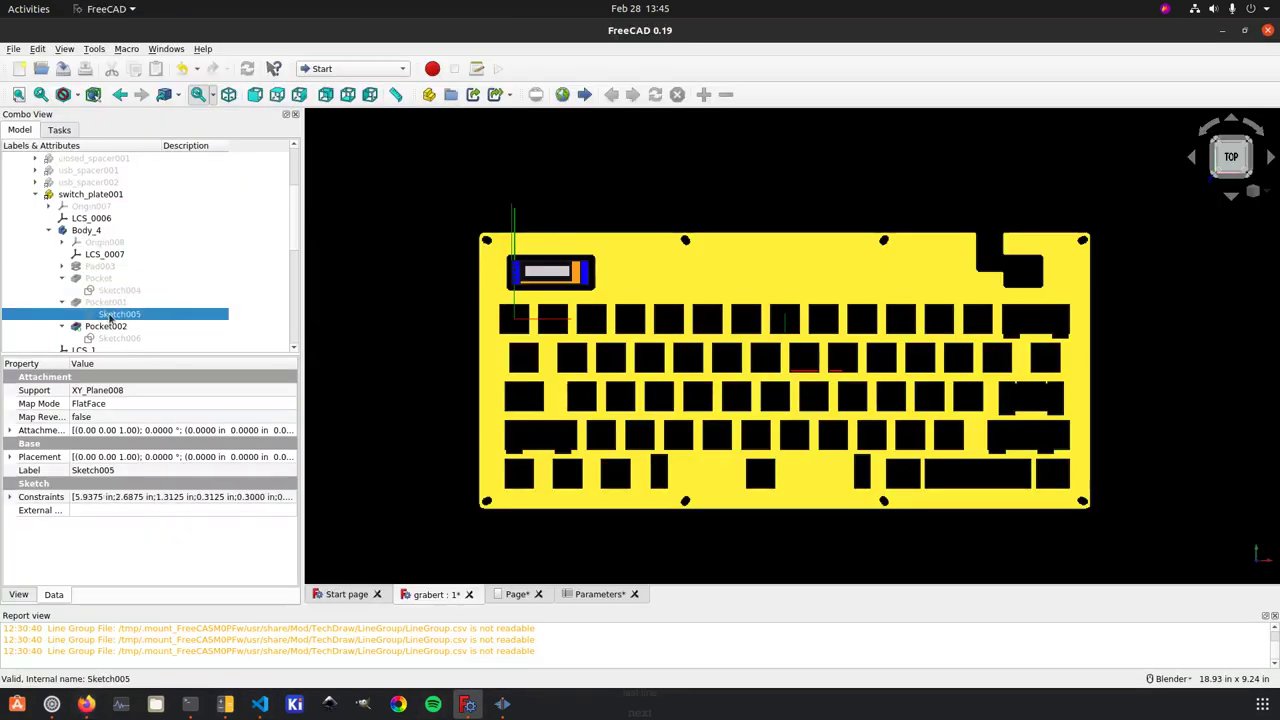
right_click(118, 316)
click(140, 321)
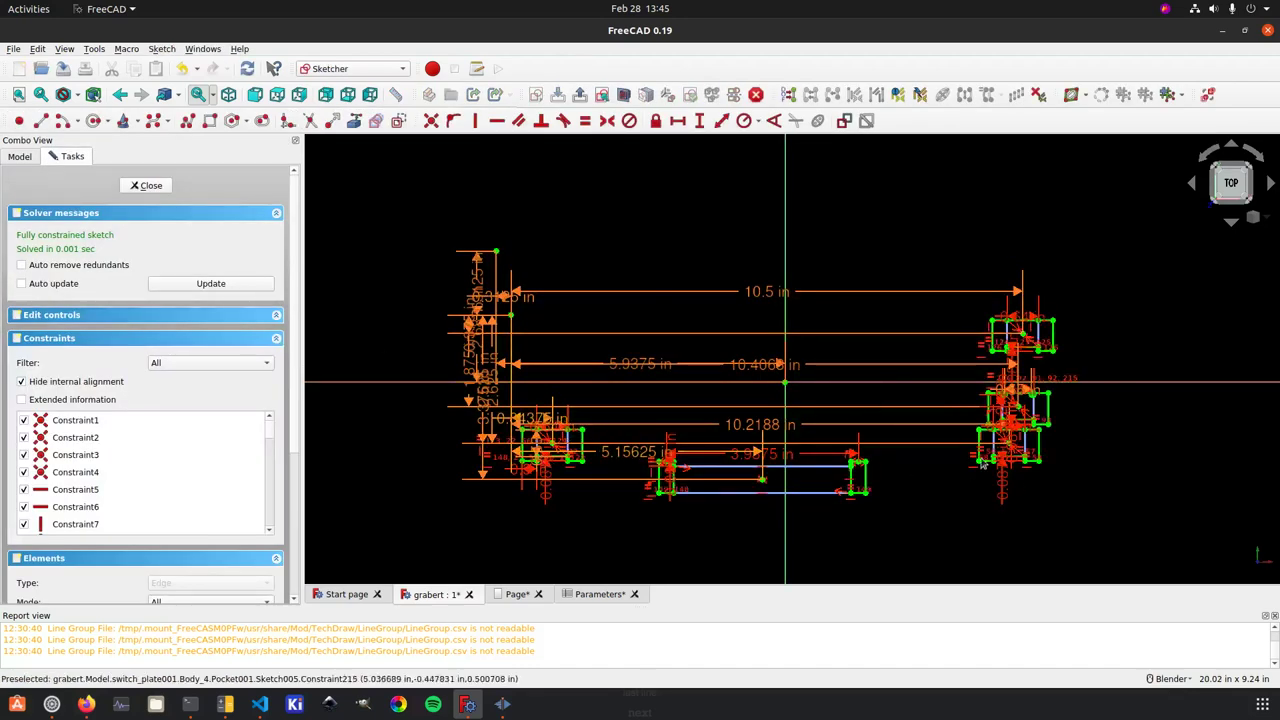
Zoom around the spacebar cutout dimensions, then exit sketch editing with Esc.
scroll(775, 494, up, 5)
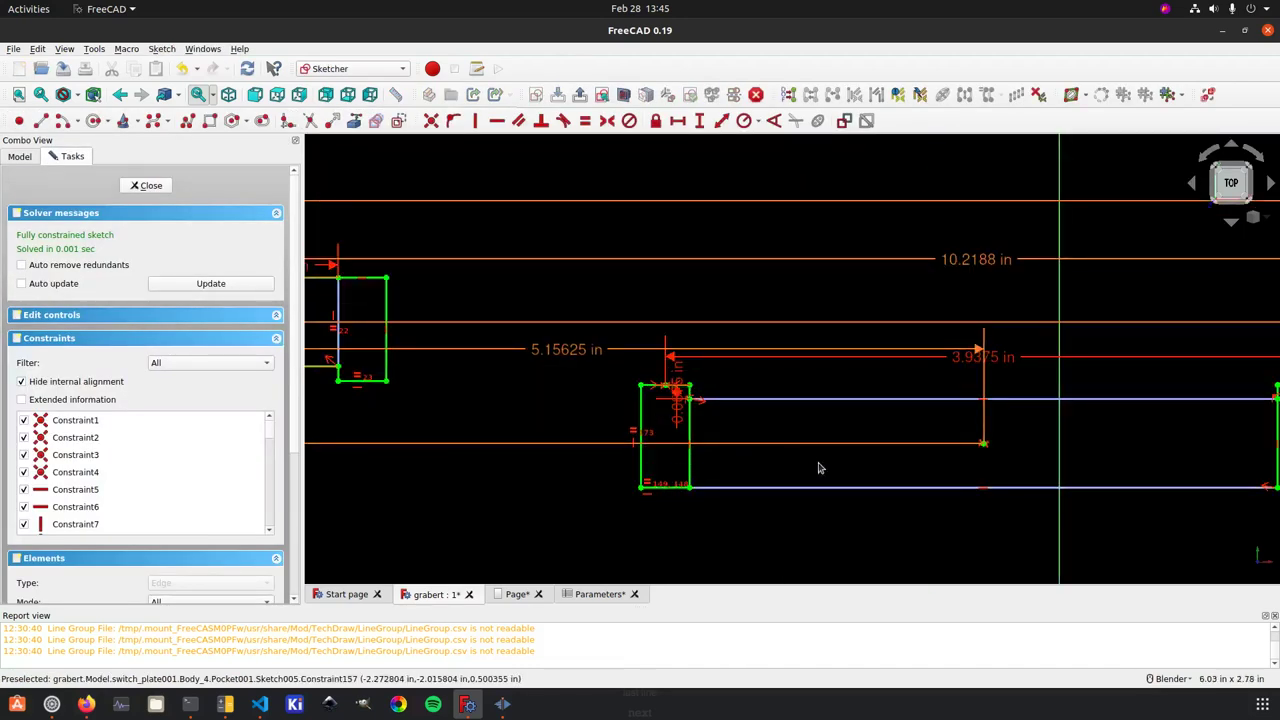
scroll(820, 466, down, 4)
scroll(655, 422, up, 3)
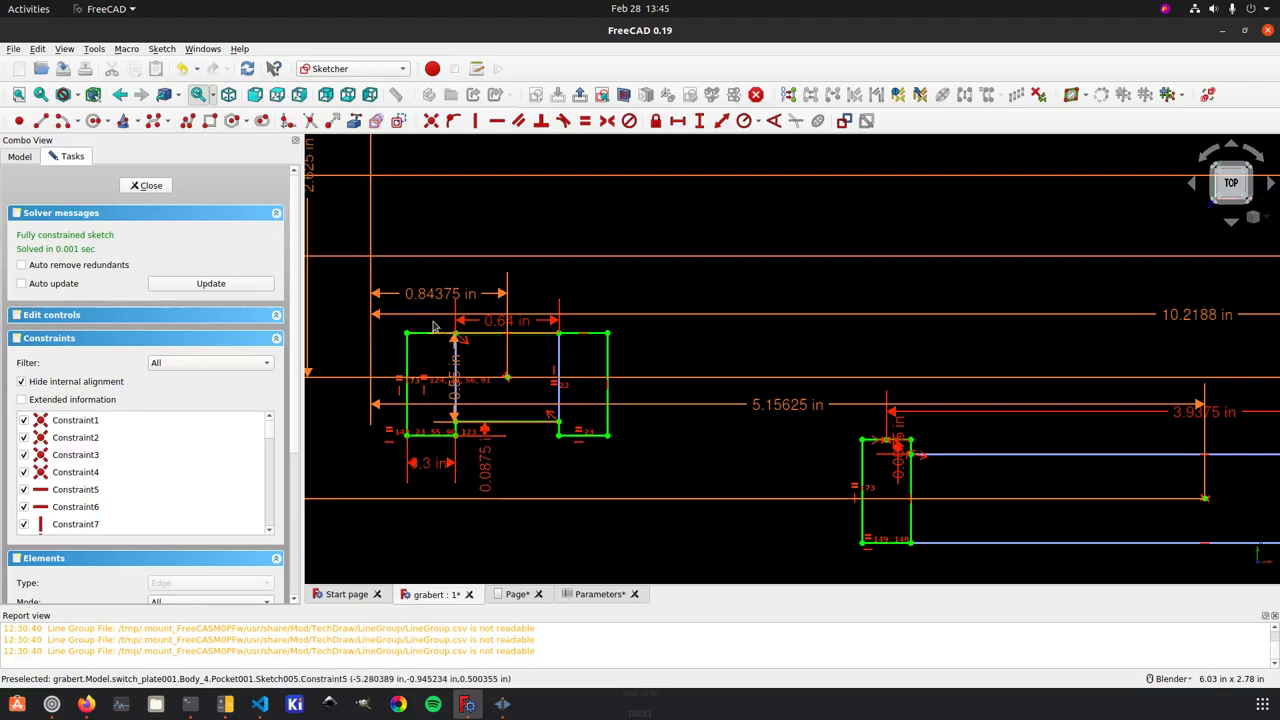
scroll(533, 369, down, 4)
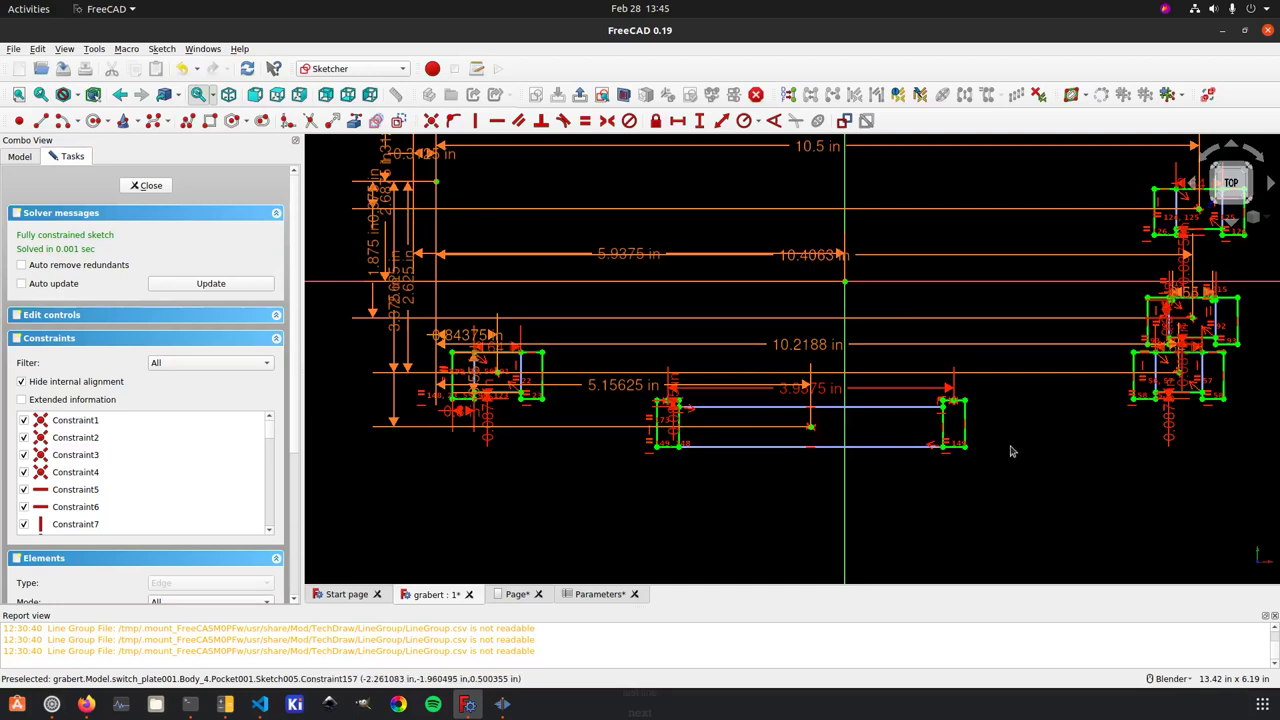
scroll(670, 435, up, 4)
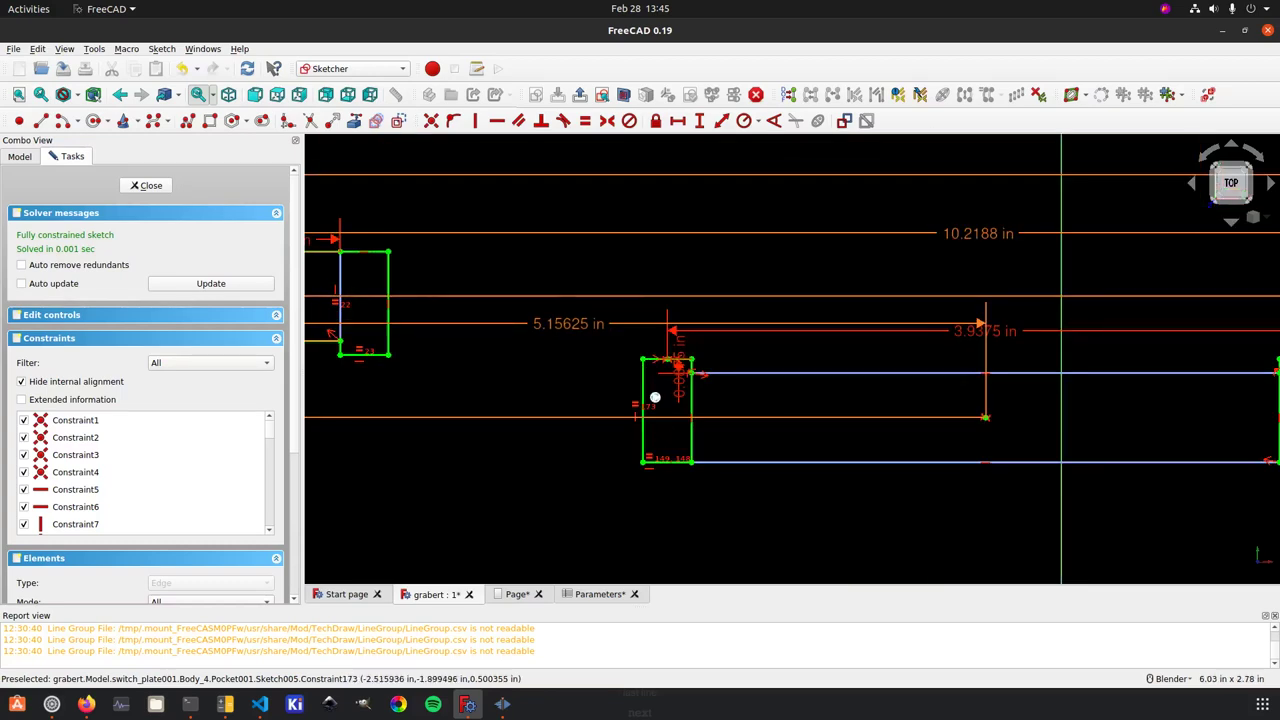
scroll(640, 470, down, 4)
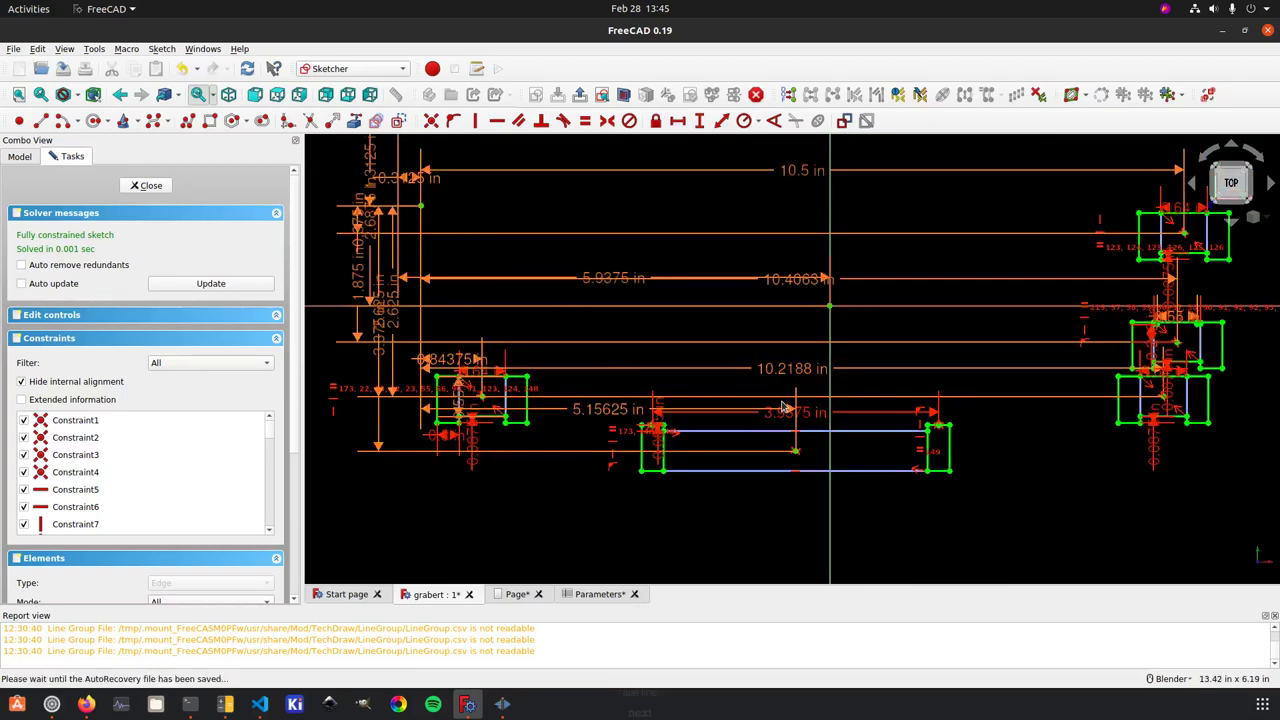
scroll(785, 408, up, 4)
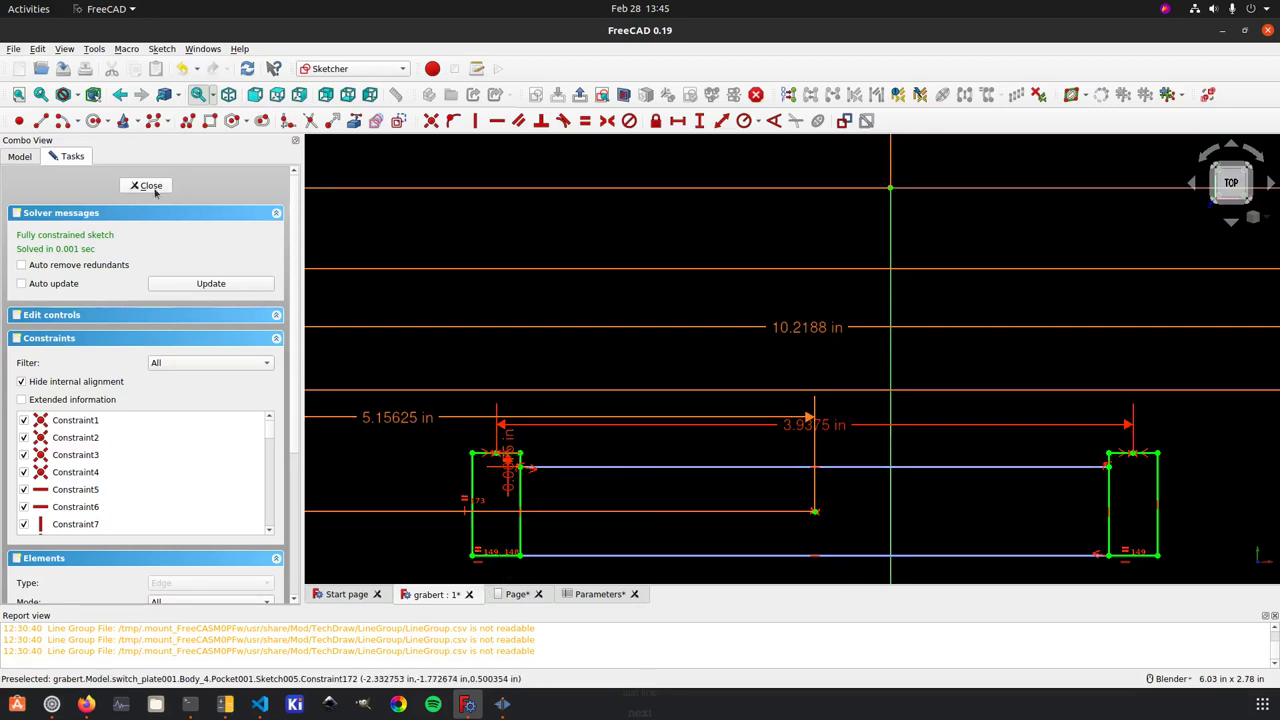
key(Escape)
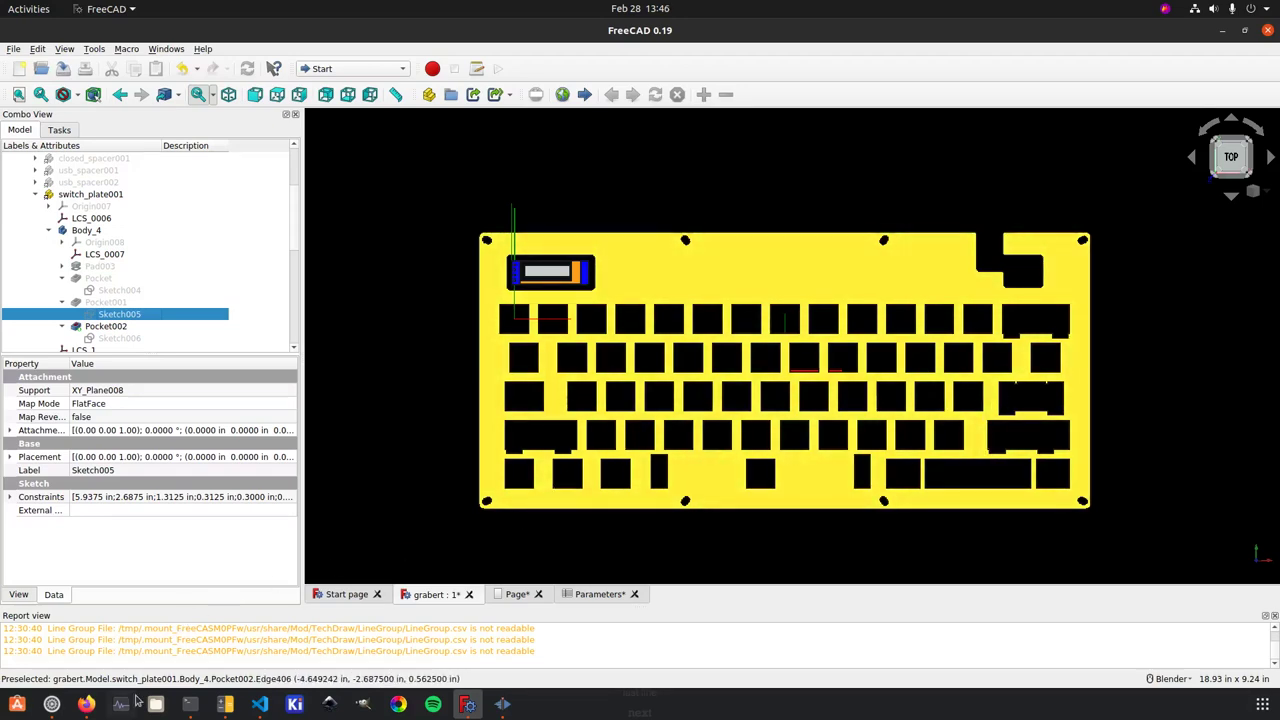
Glance at the MX datasheet in Firefox via Alt+Tab, then switch back to FreeCAD.
key(alt+Tab)
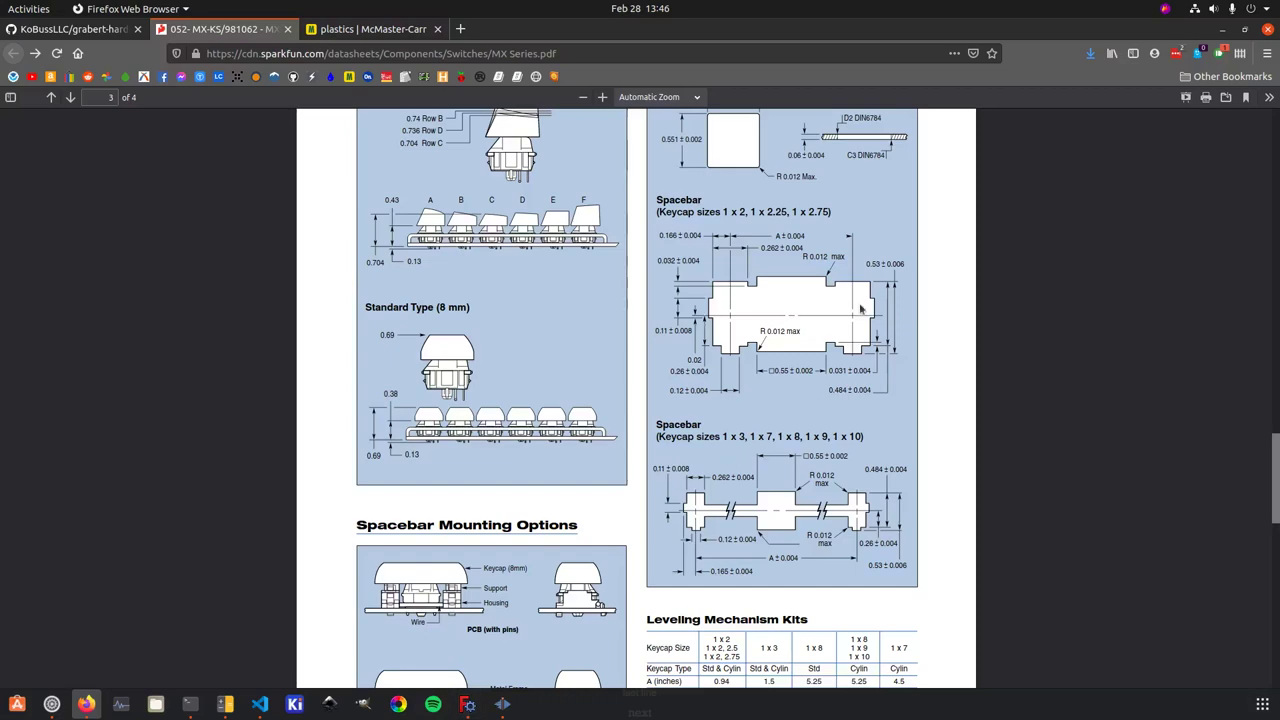
key(alt+Tab)
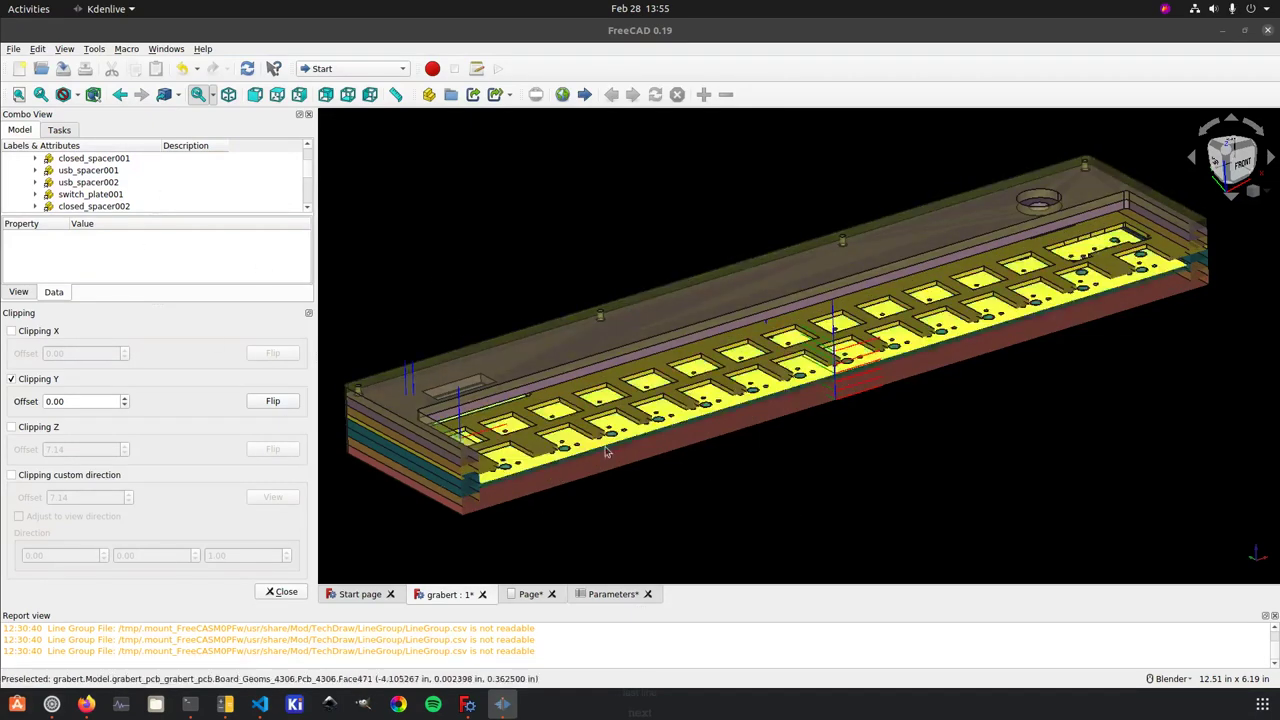
Orbit slightly, switch to the front view, and zoom into the stacked layers' left end.
middle_drag(676, 427, 680, 430)
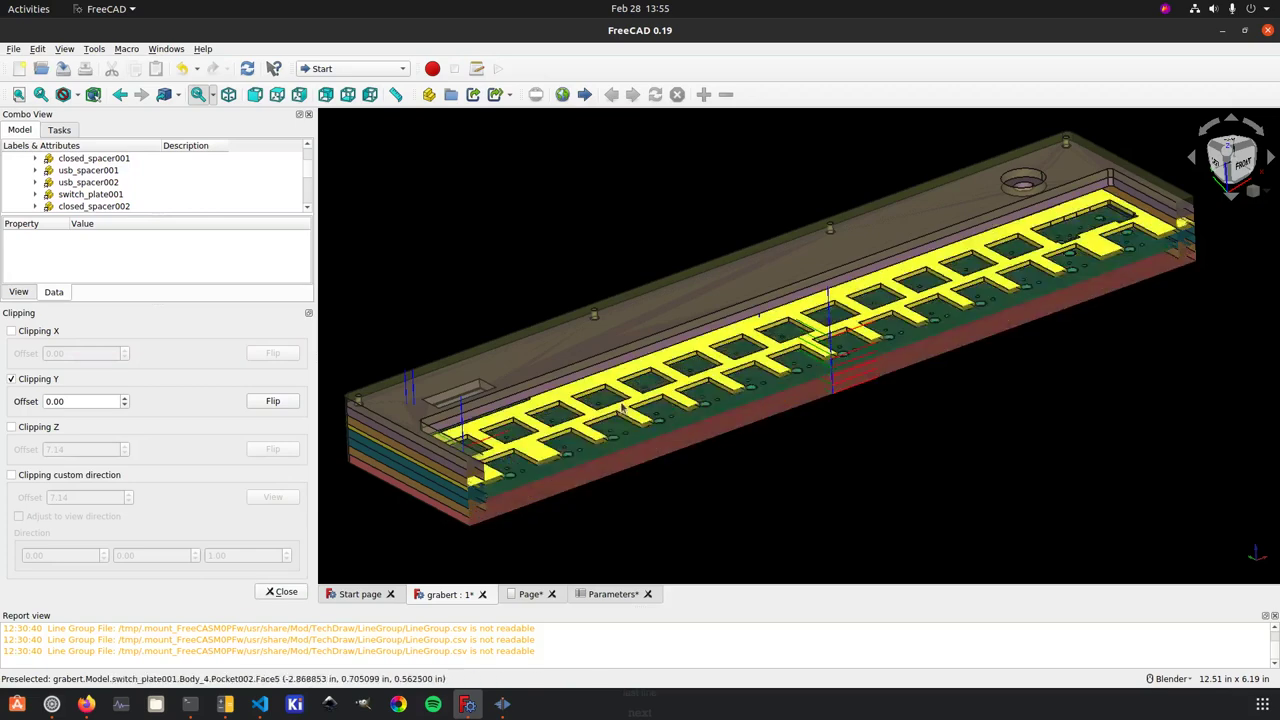
click(1240, 166)
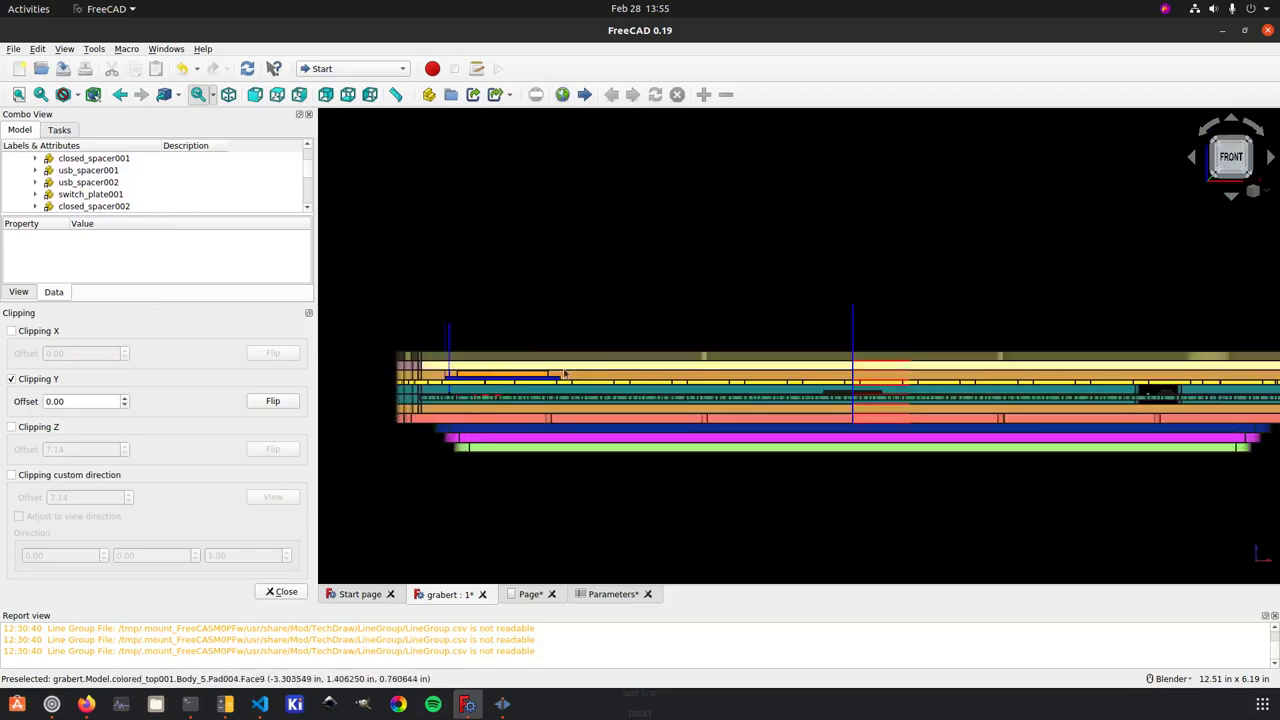
scroll(476, 376, up, 10)
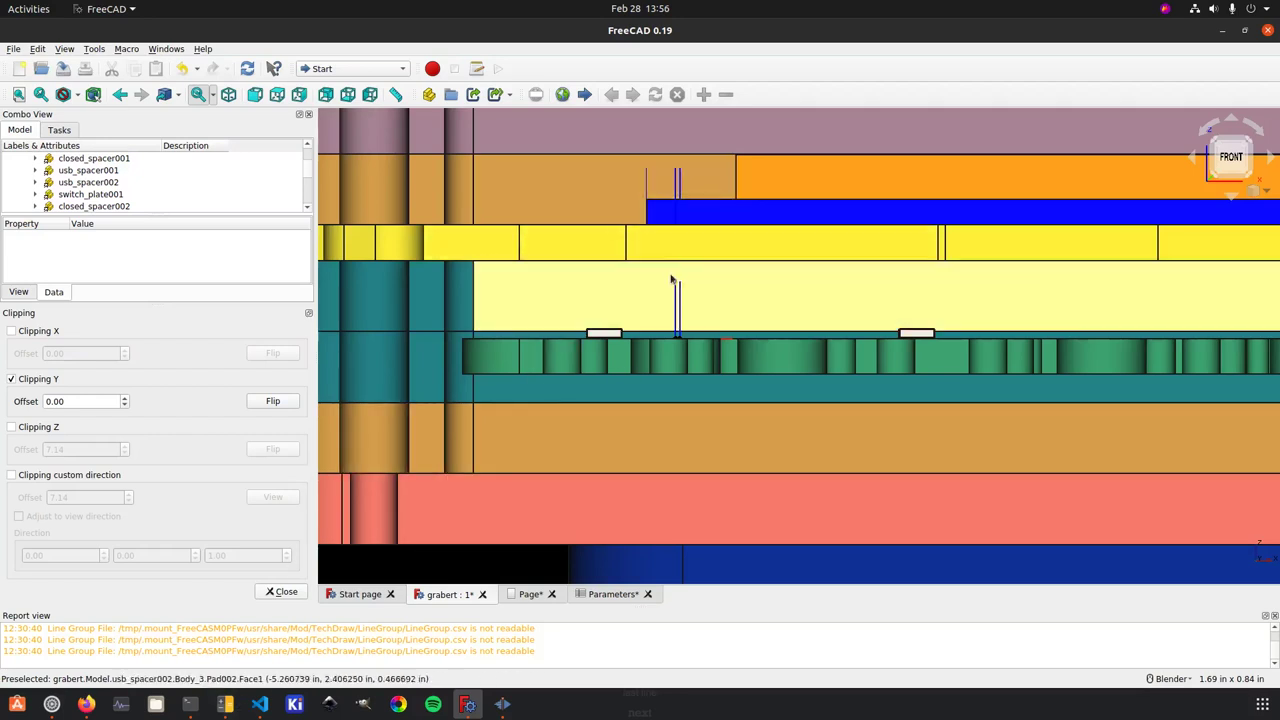
Check the MX datasheet's keycap and metal frame cutout dimensions, then view the McMaster-Carr plastics listing.
click(86, 704)
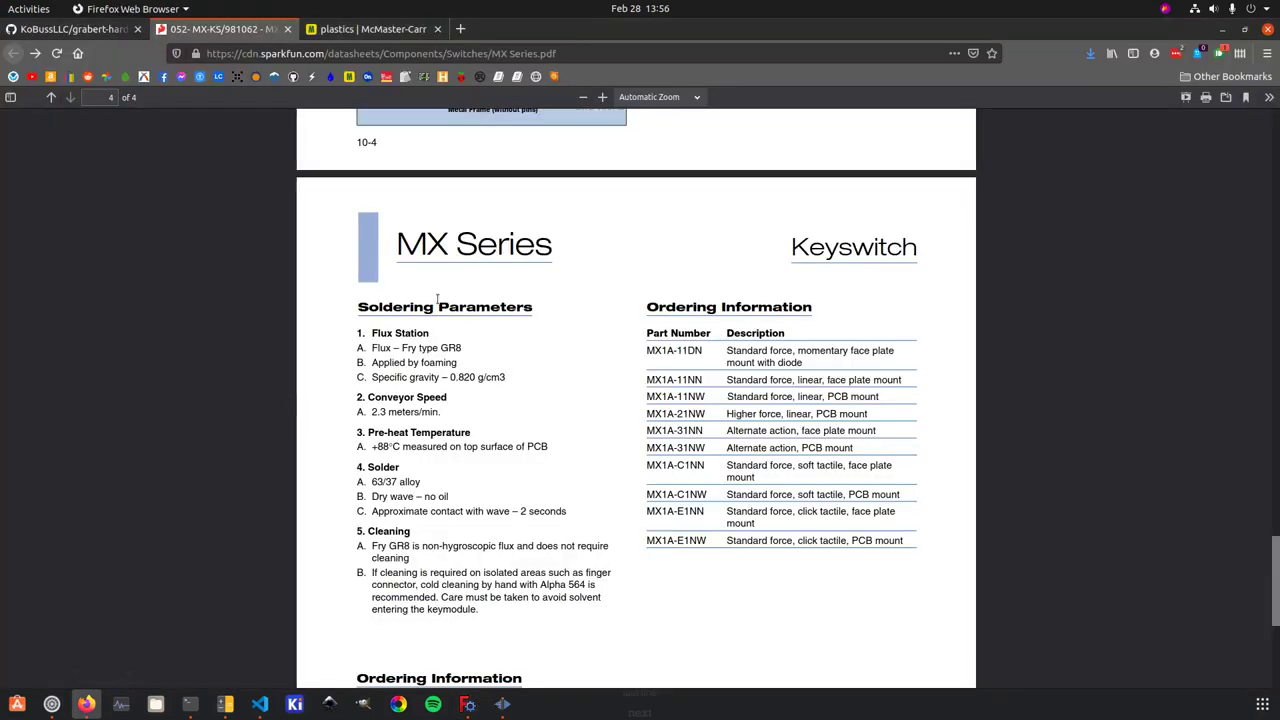
scroll(630, 465, up, 10)
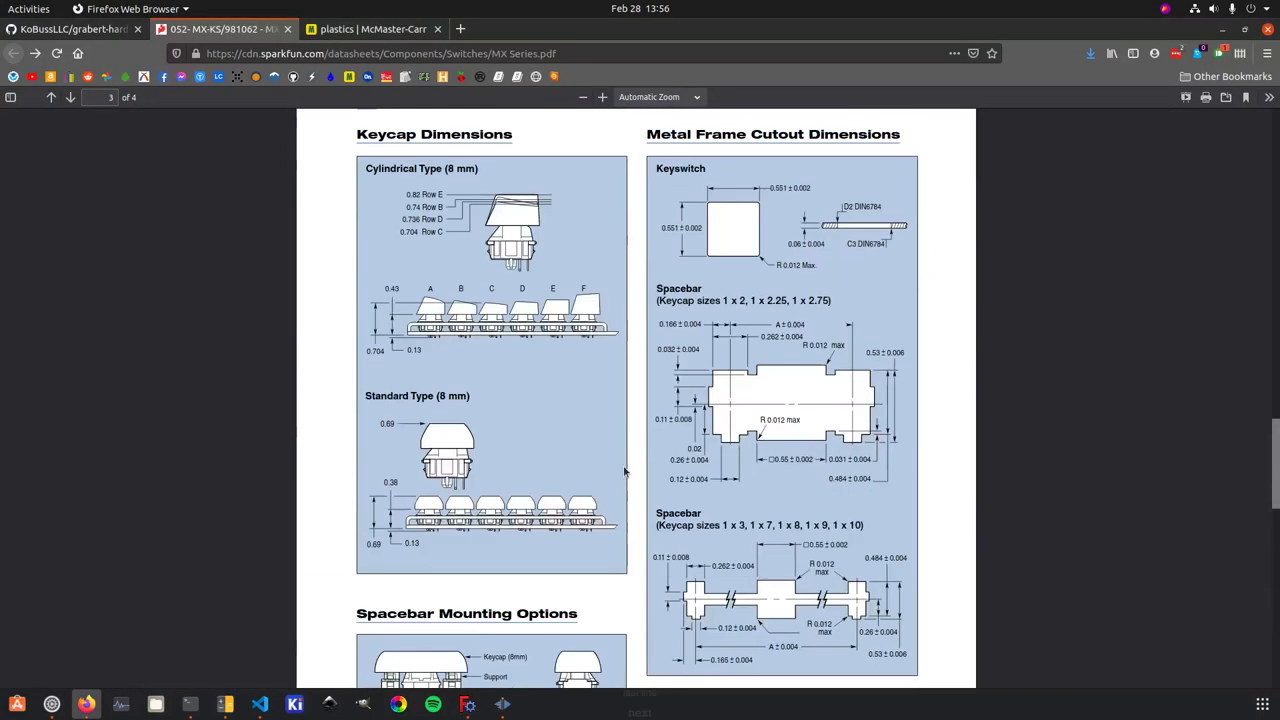
scroll(624, 471, up, 2)
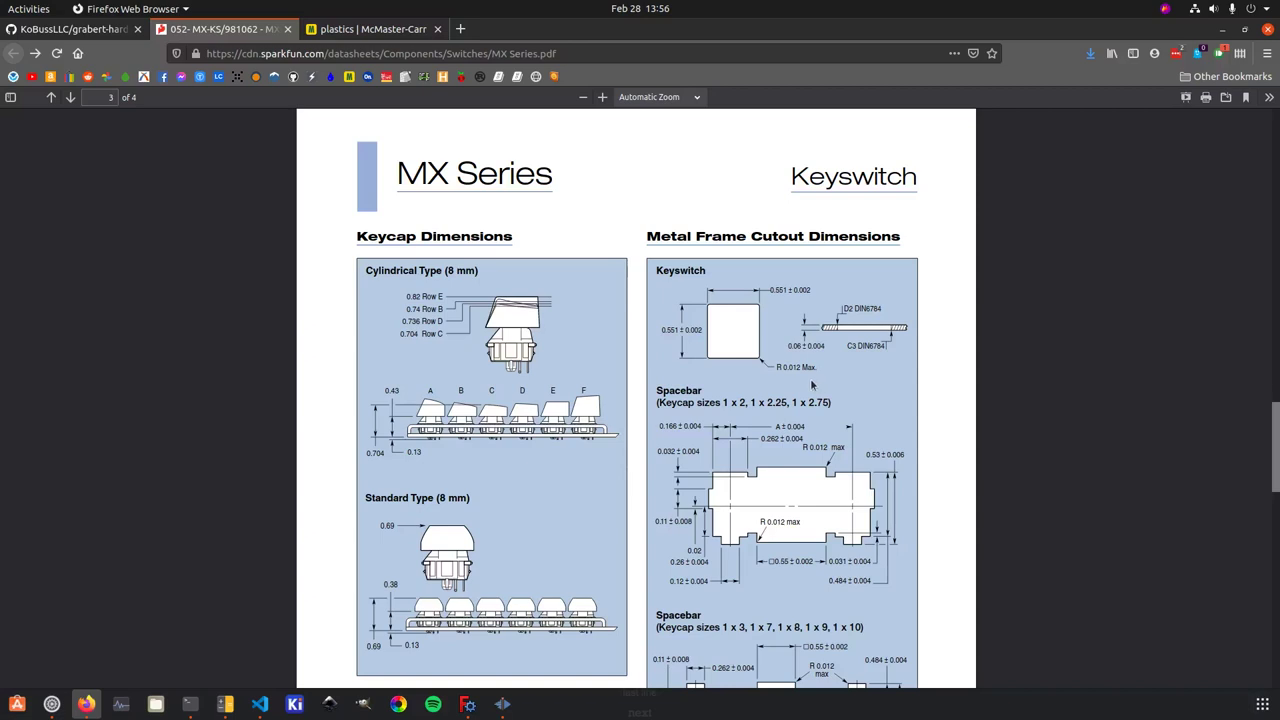
click(356, 32)
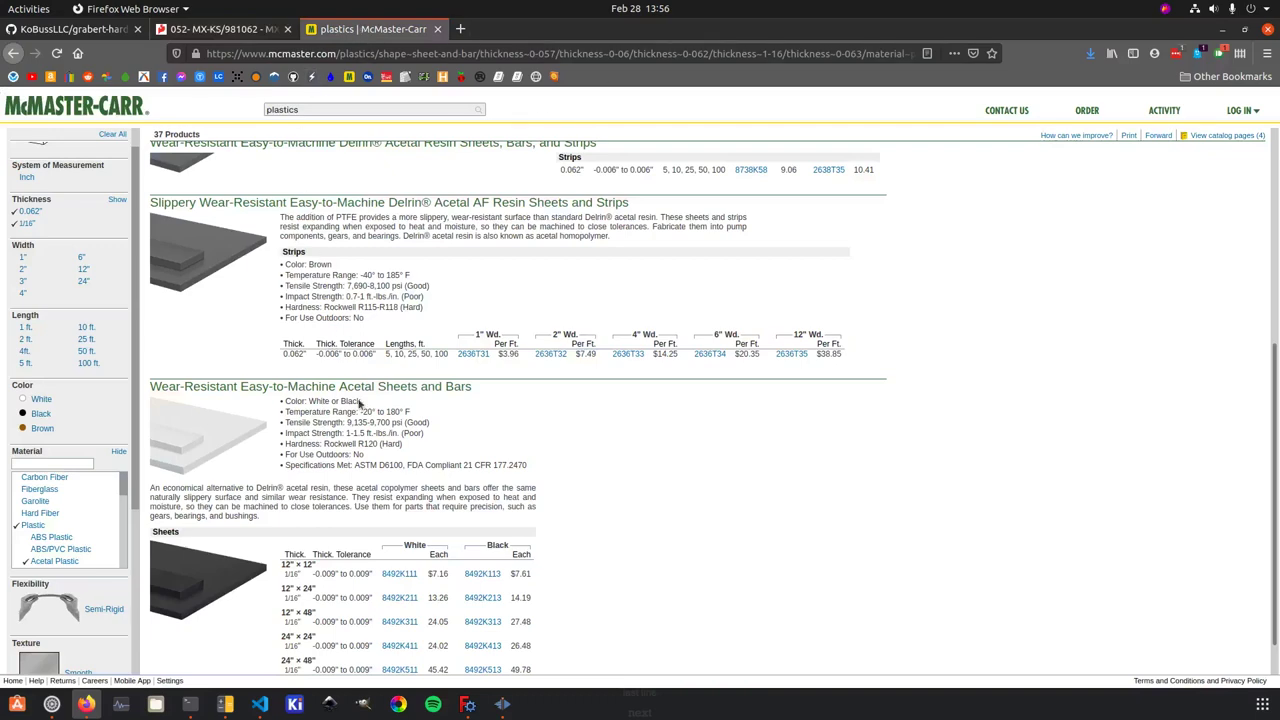
Compute the worst-case 1/16 in acetal sheet thickness in Calculator: 0.0625 + 0.009 = 0.0715.
scroll(335, 155, up, 3)
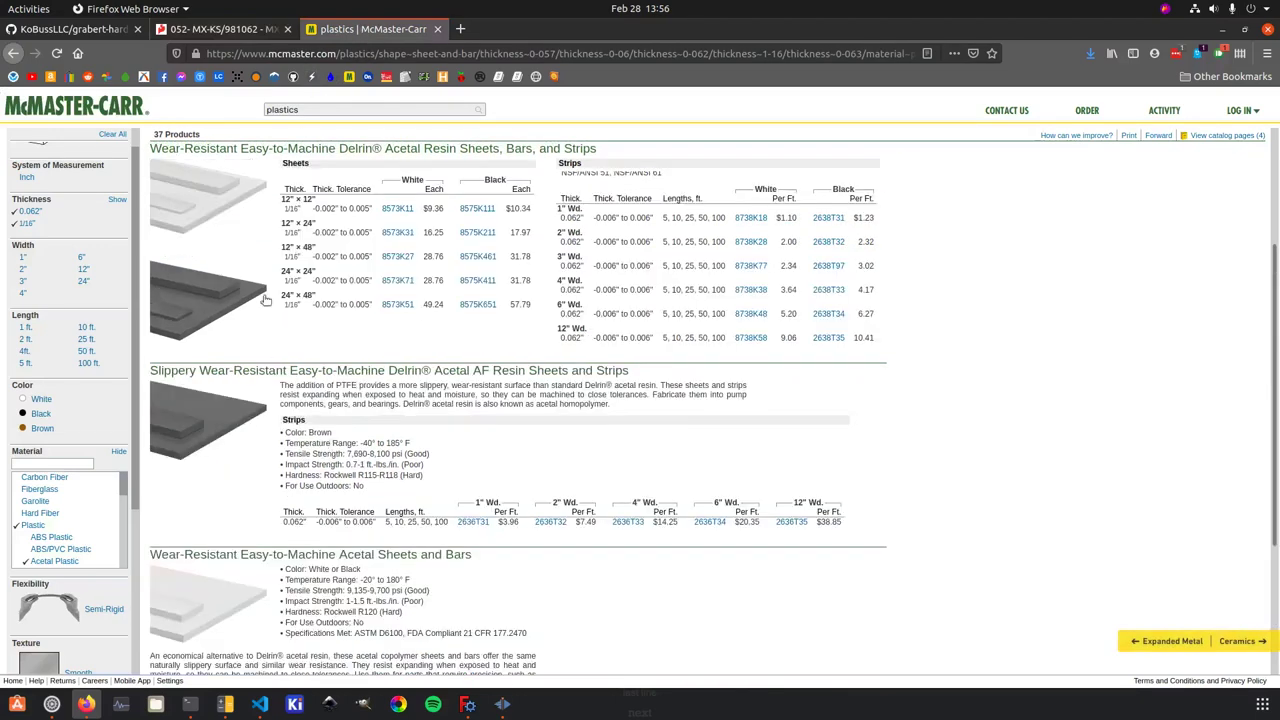
scroll(313, 397, down, 3)
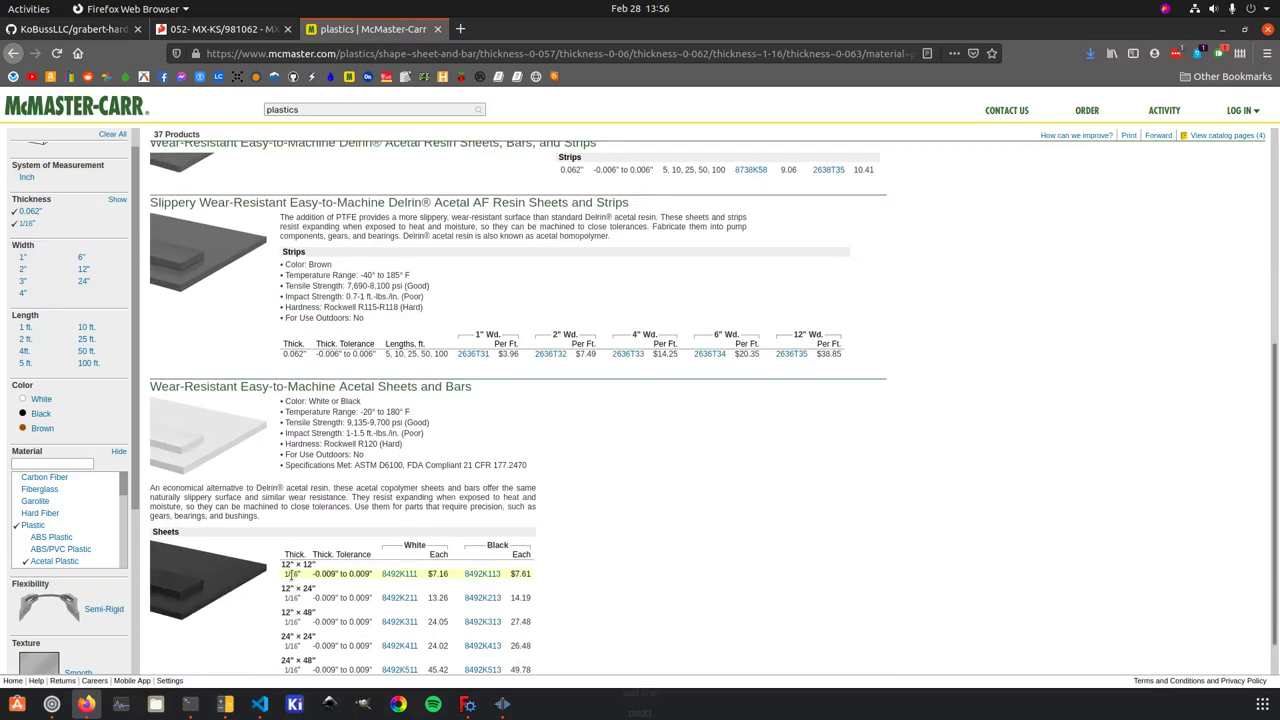
click(225, 704)
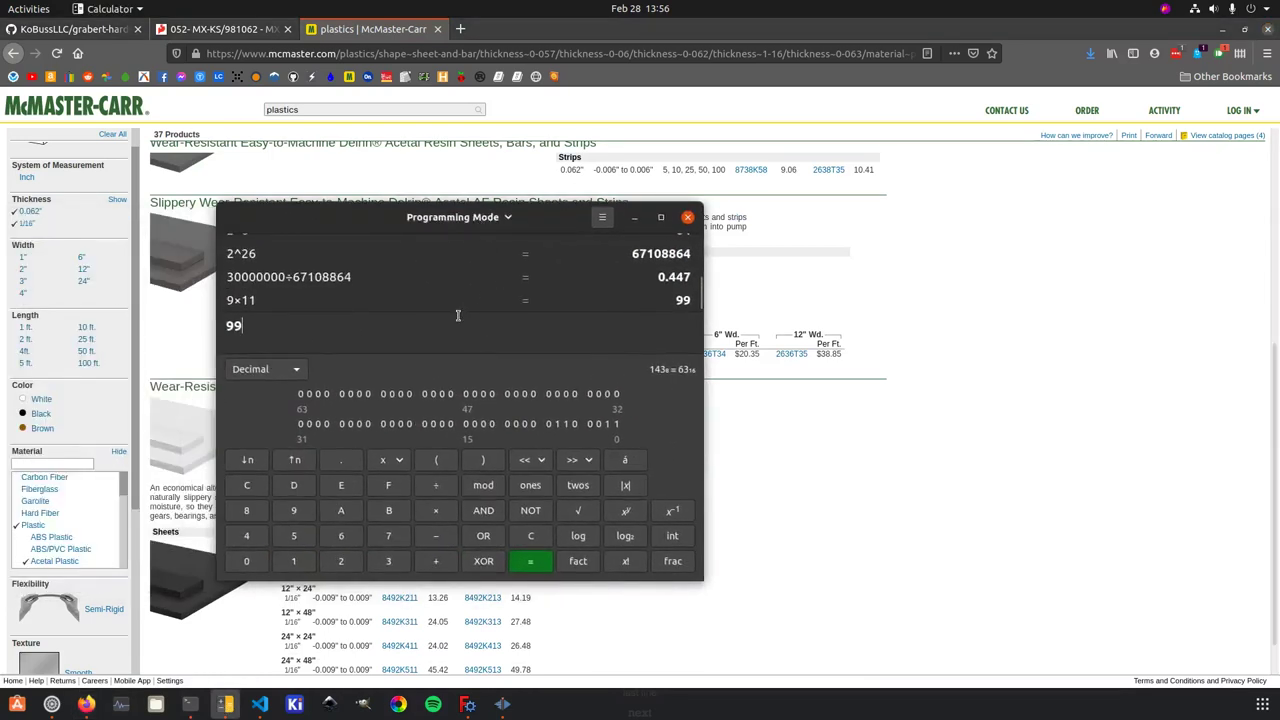
text(0.0625)
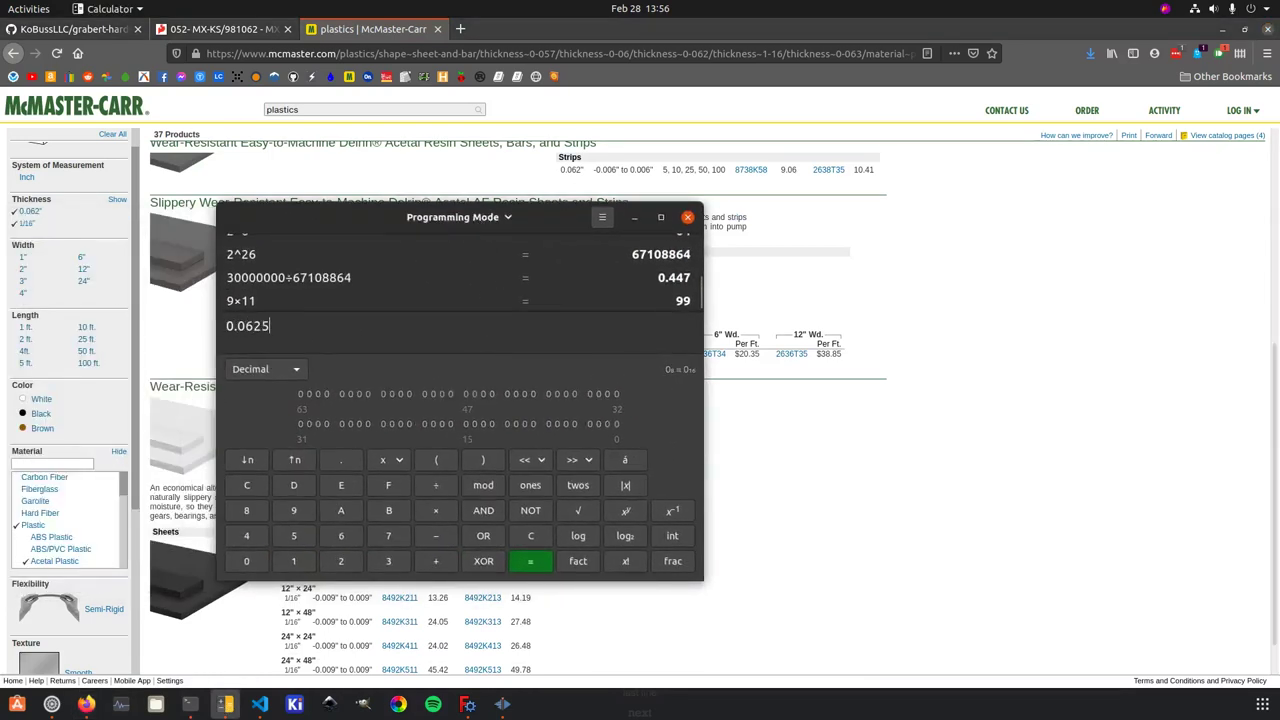
drag(463, 220, 787, 236)
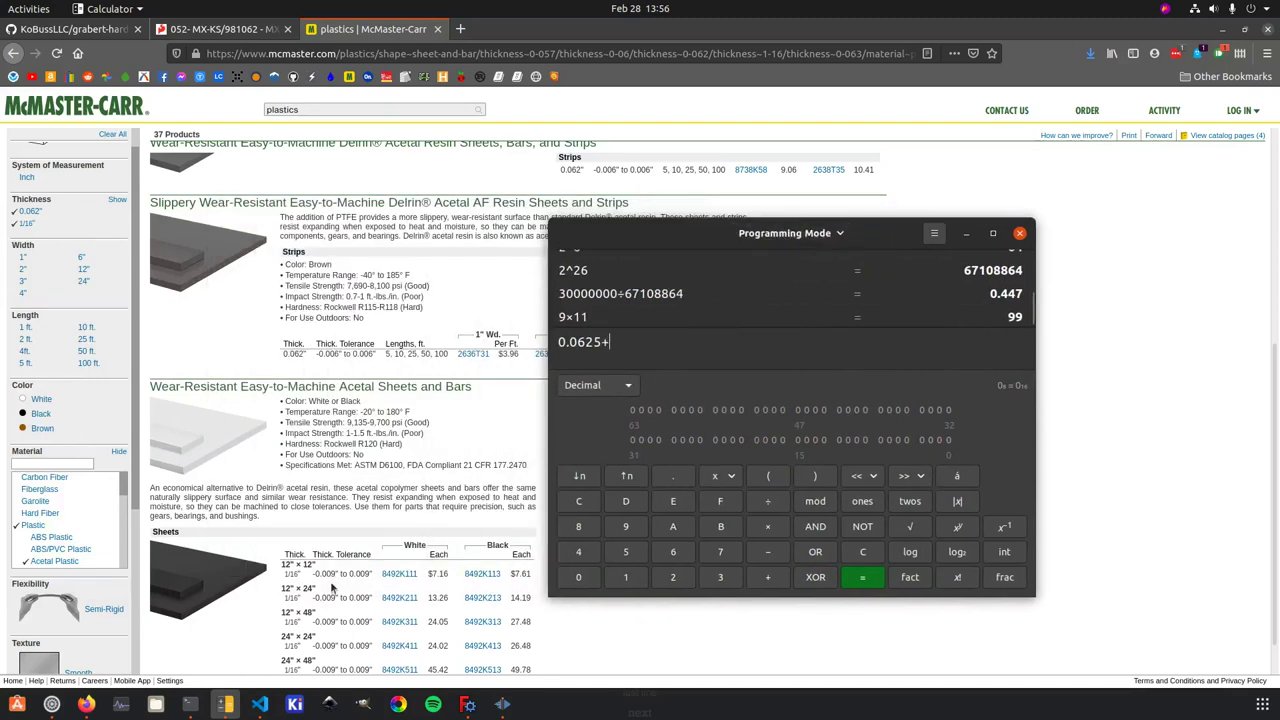
text(+0.009)
key(Return)
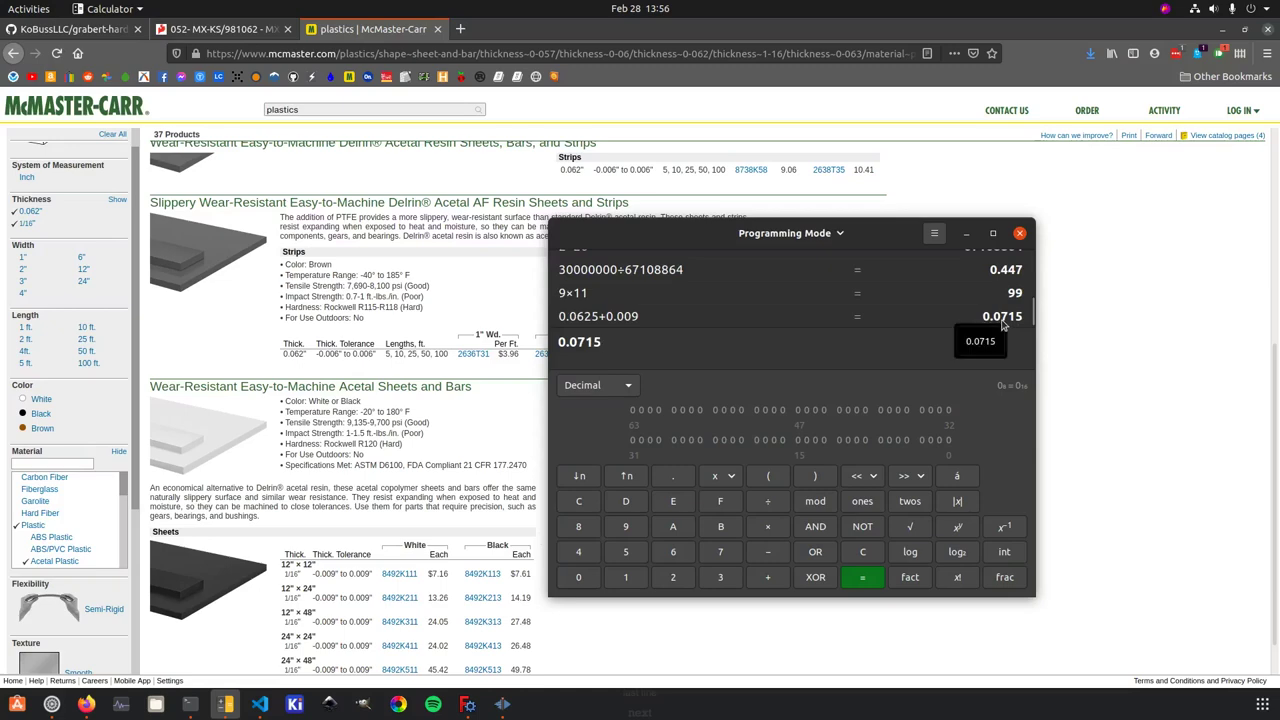
Compare the MX datasheet against the McMaster acetal listing, keeping the 0.0715 result in view.
click(220, 29)
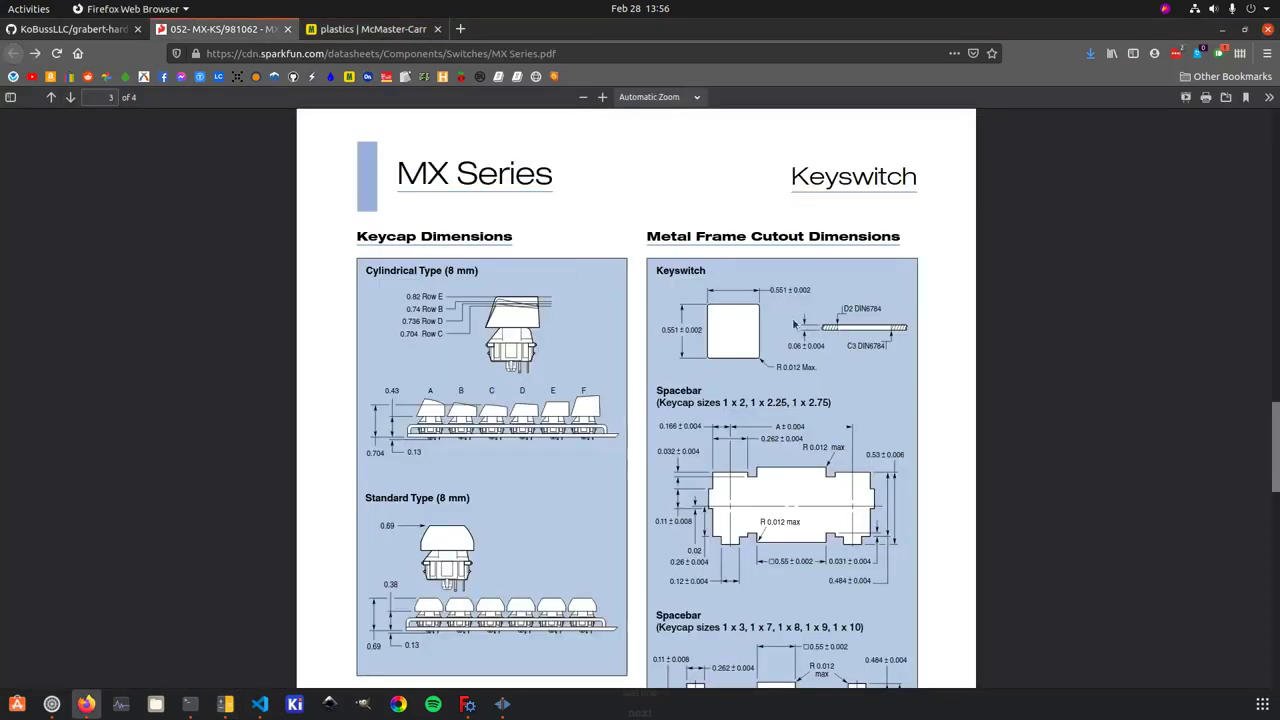
key(alt+Tab)
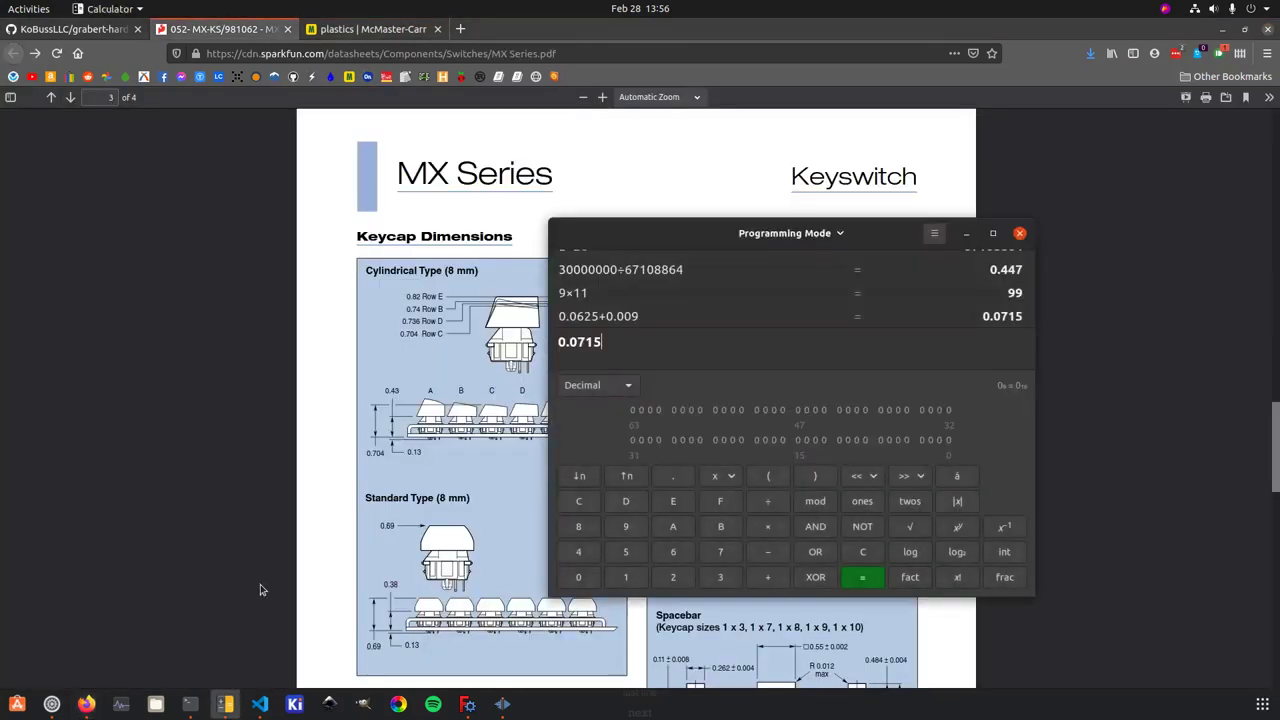
click(362, 32)
scroll(400, 320, up, 5)
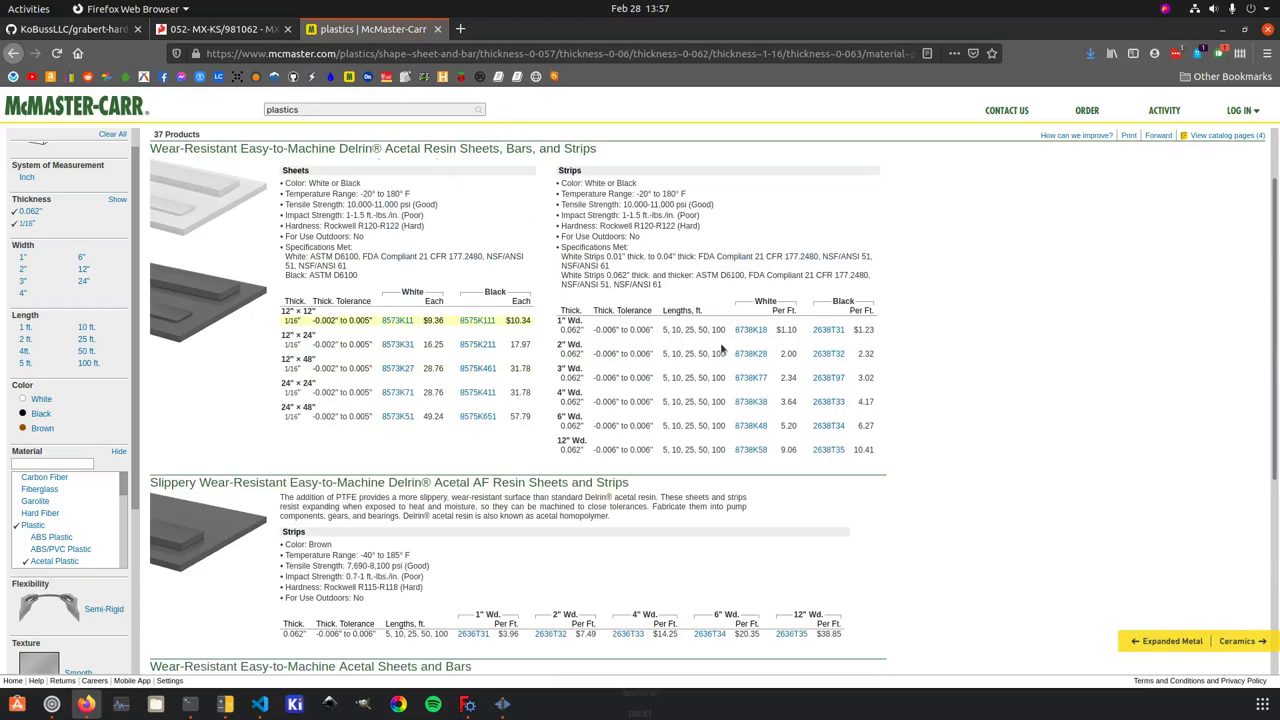
key(alt+Tab)
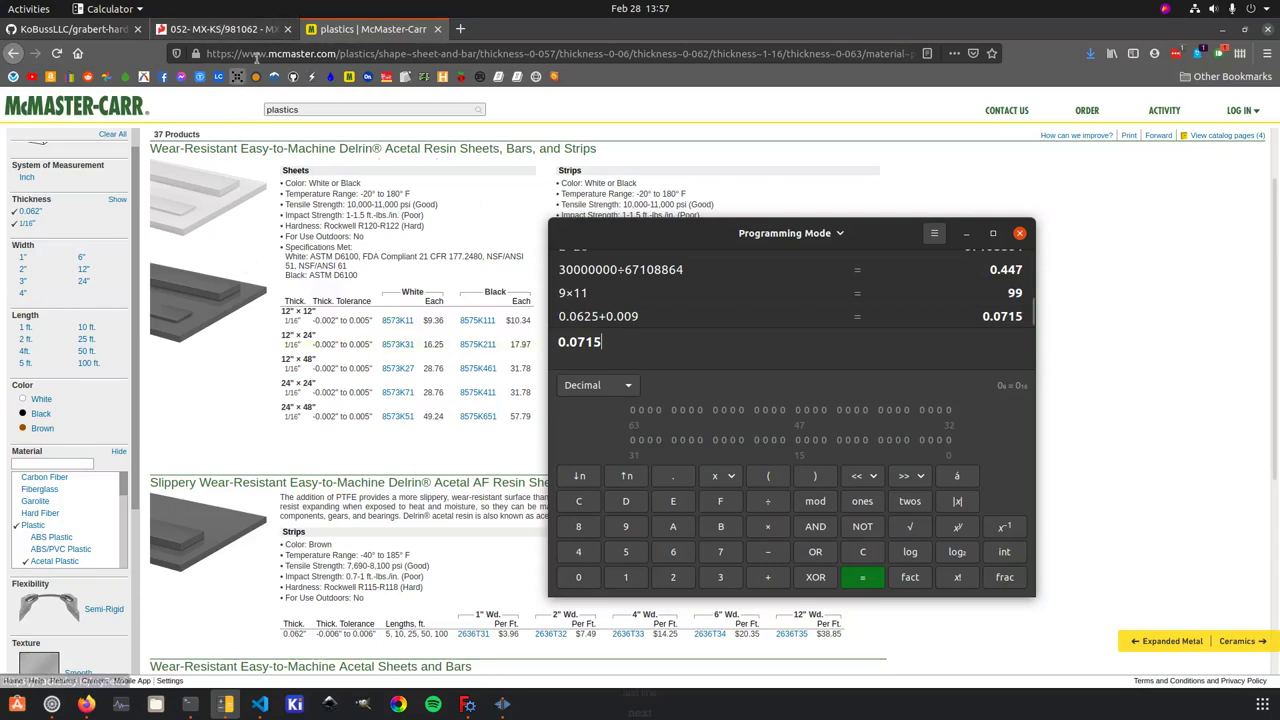
Open the Grabert build guide from the grabert-hardware README's "here!" link.
click(103, 37)
scroll(220, 200, up, 5)
drag(1276, 540, 1276, 110)
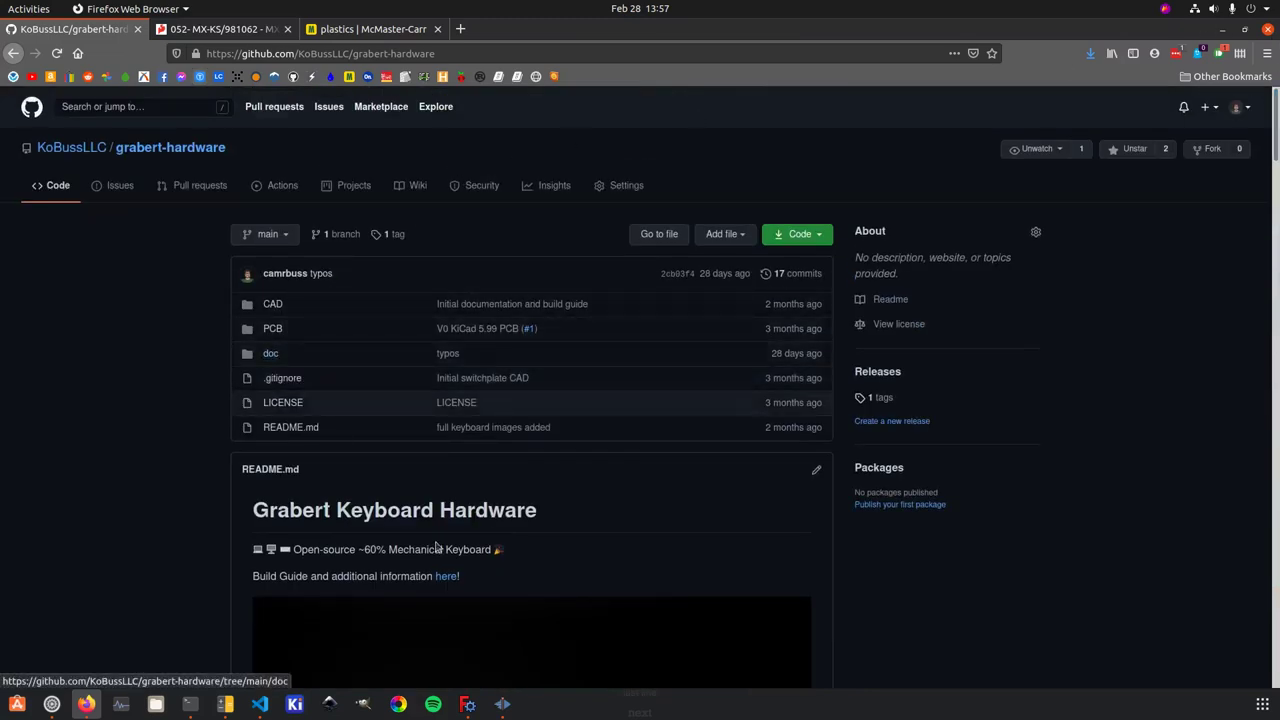
click(447, 577)
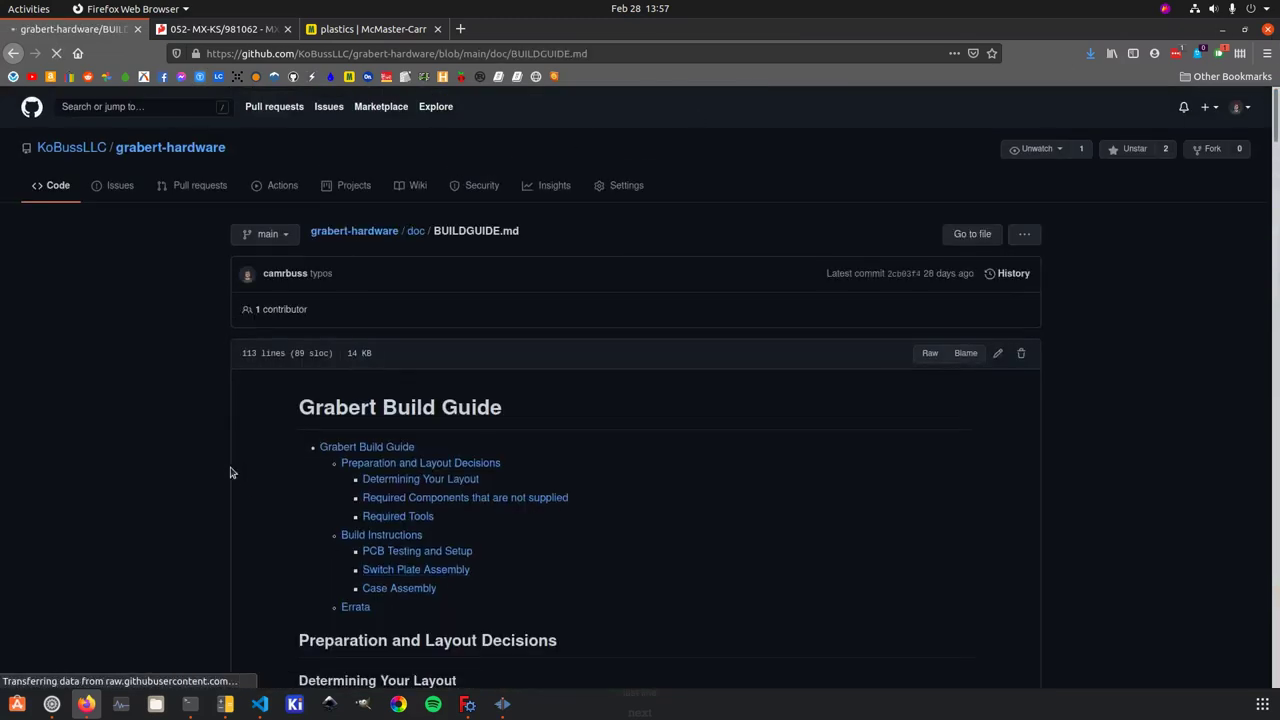
Read the guide's Switch Plate Assembly section, then bring FreeCAD back to the front.
scroll(205, 466, down, 4)
drag(1276, 110, 1266, 290)
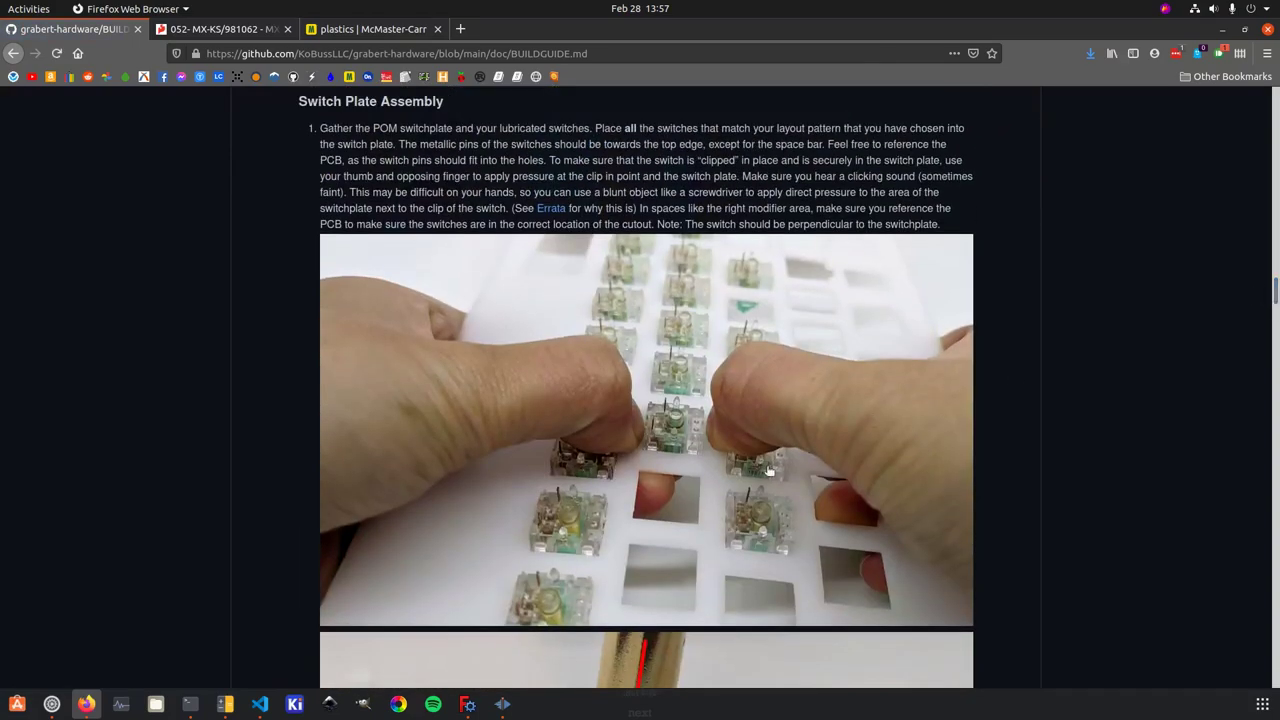
scroll(711, 445, down, 3)
scroll(593, 588, down, 2)
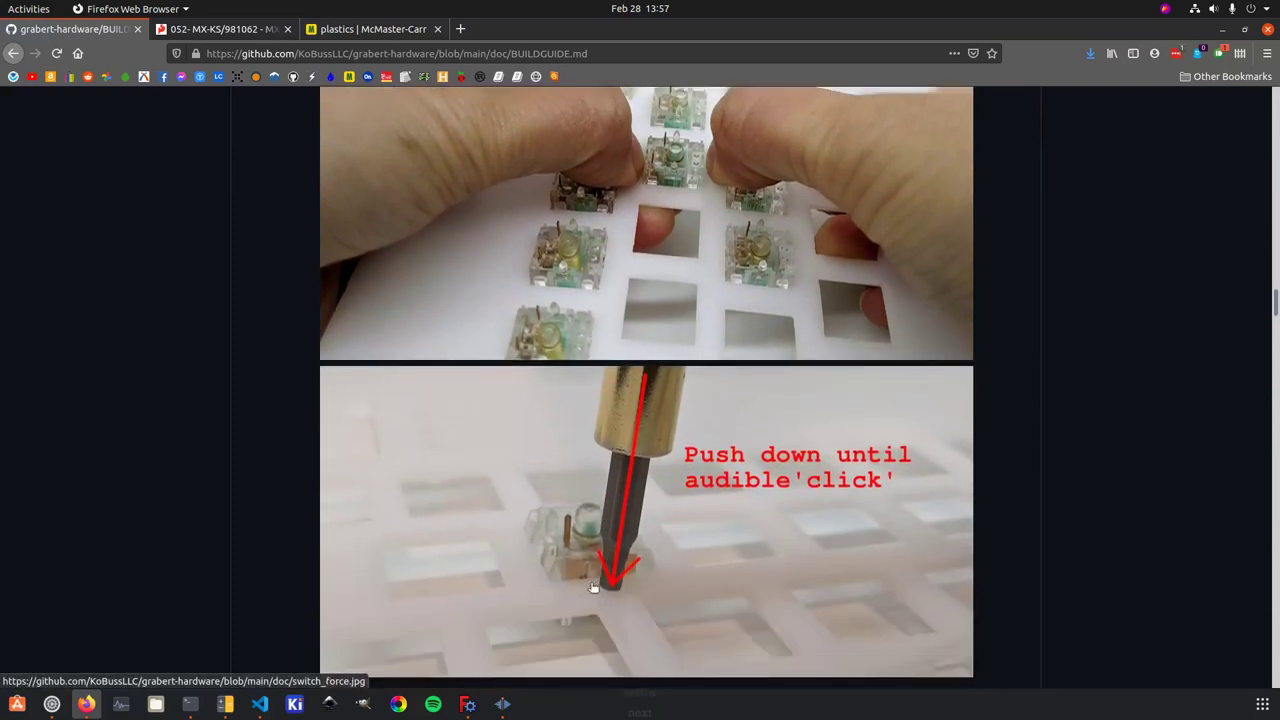
click(468, 704)
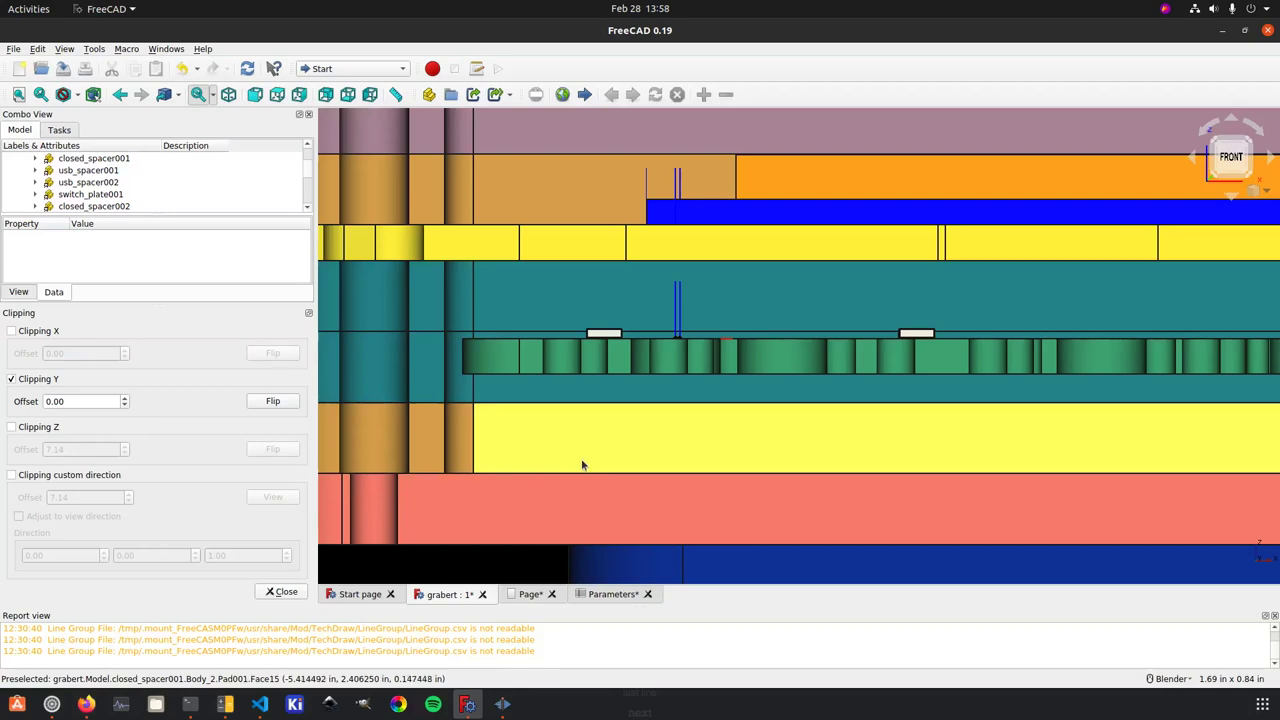
Zoom out of the 3D view to see the whole assembled keyboard case.
scroll(560, 450, down, 3)
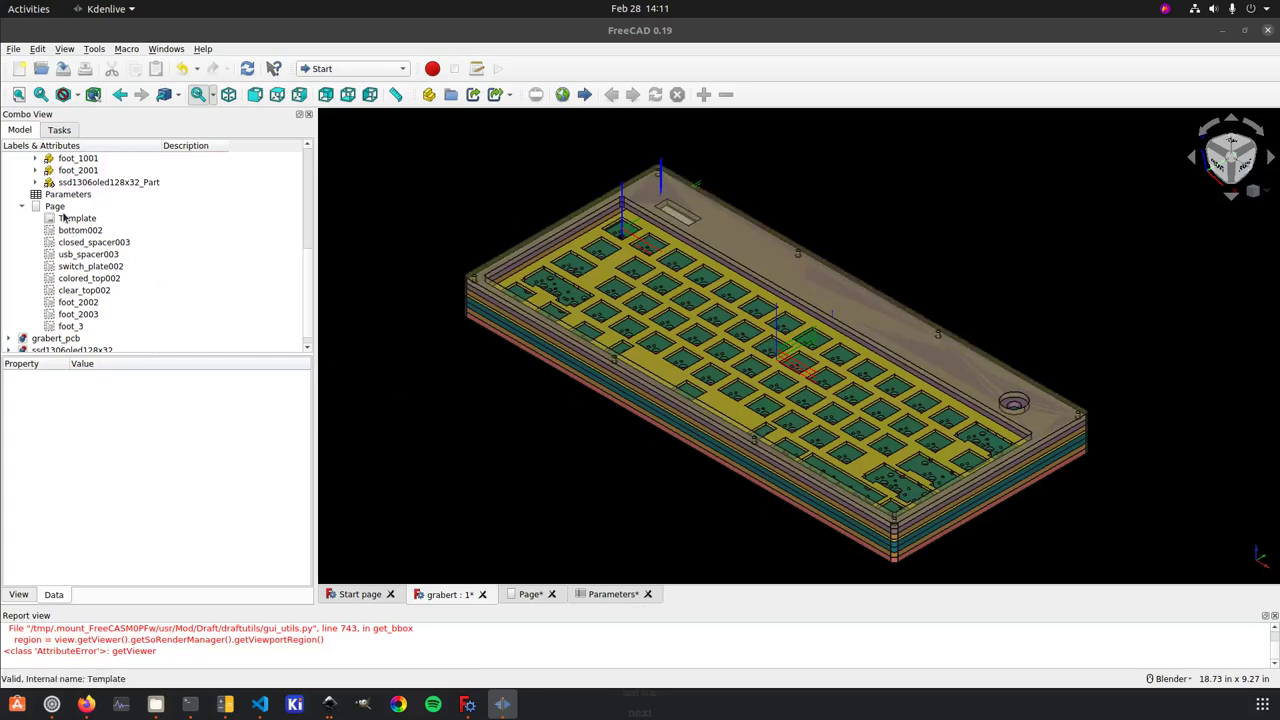
Show the TechDraw page of case parts, select Page and start File > Export.
click(522, 595)
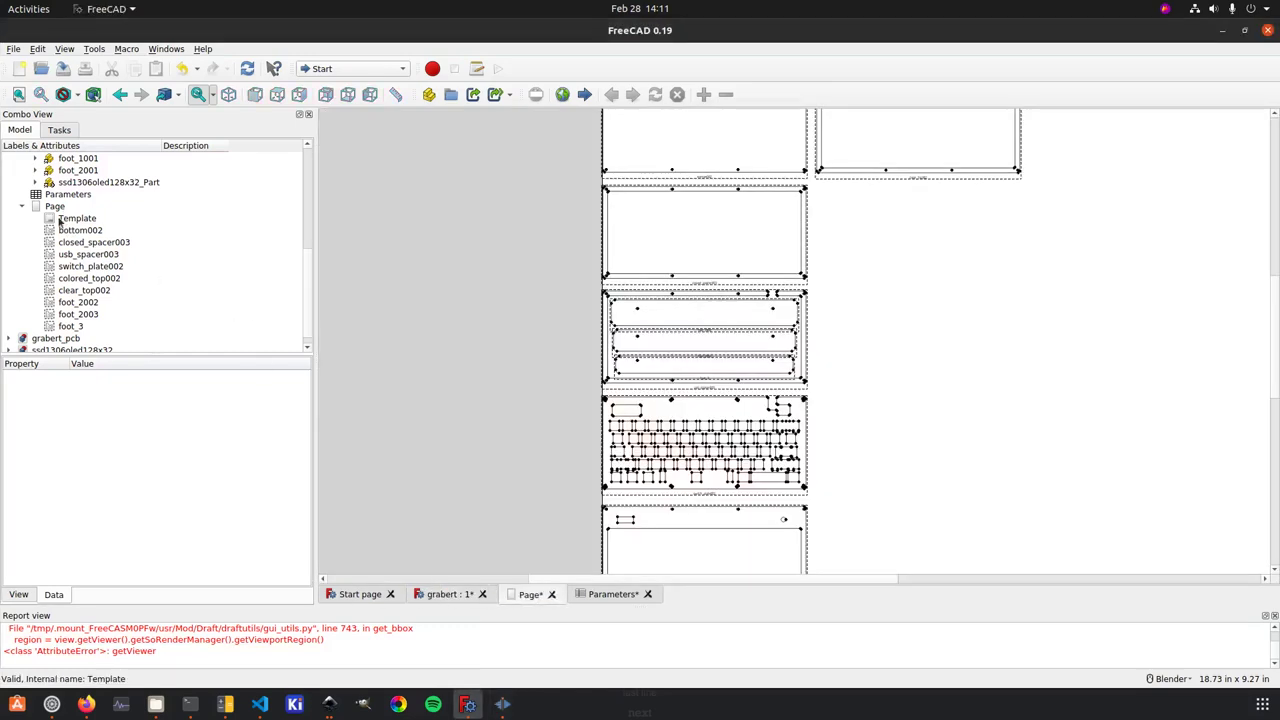
scroll(634, 350, down, 2)
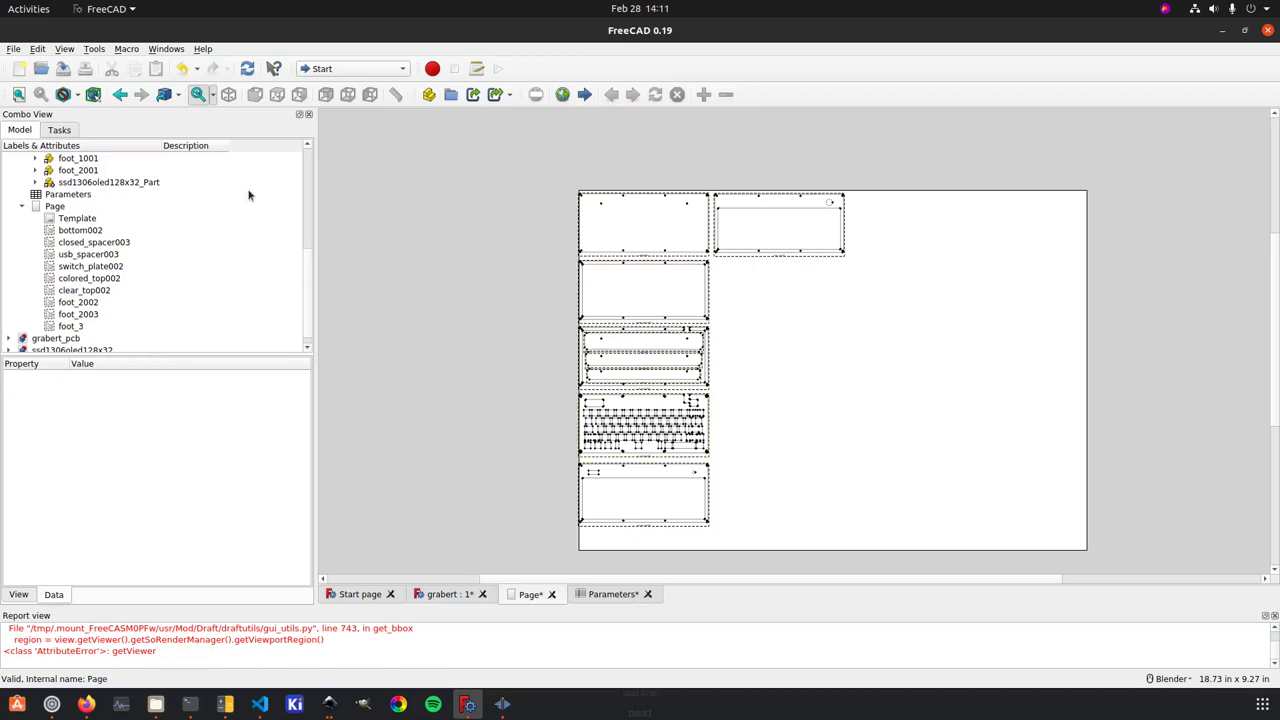
click(55, 206)
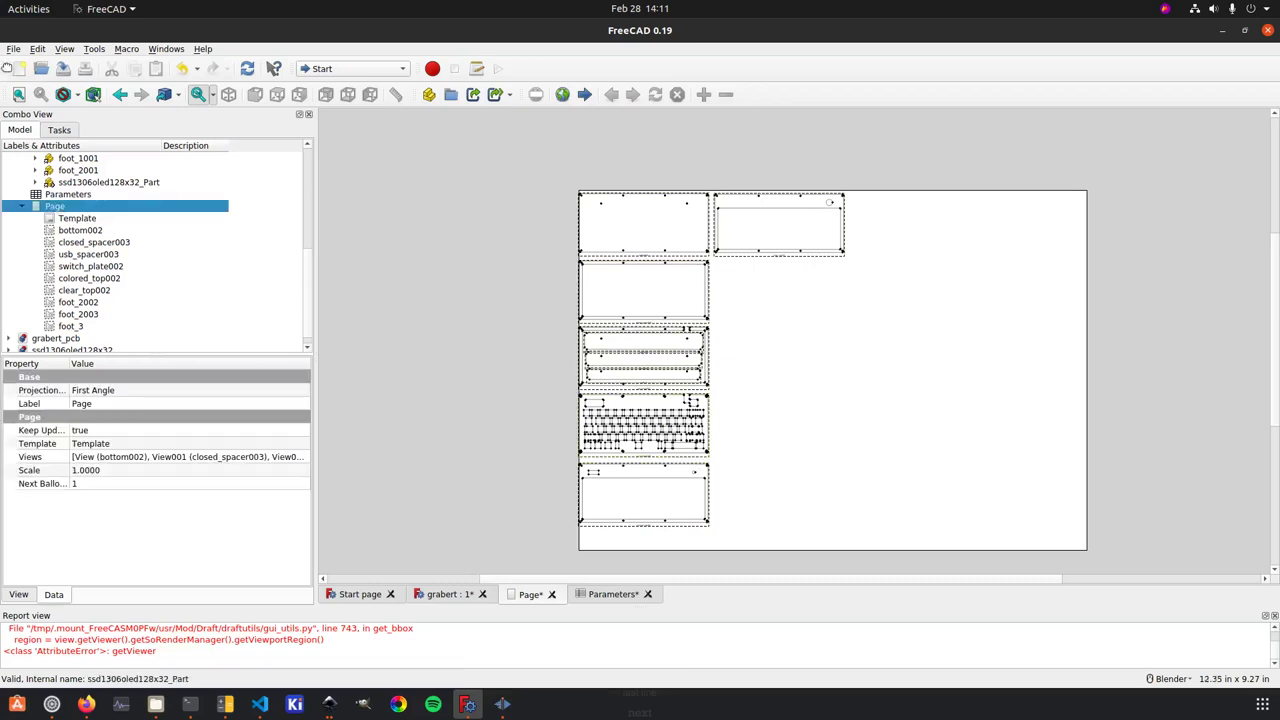
click(13, 49)
click(45, 206)
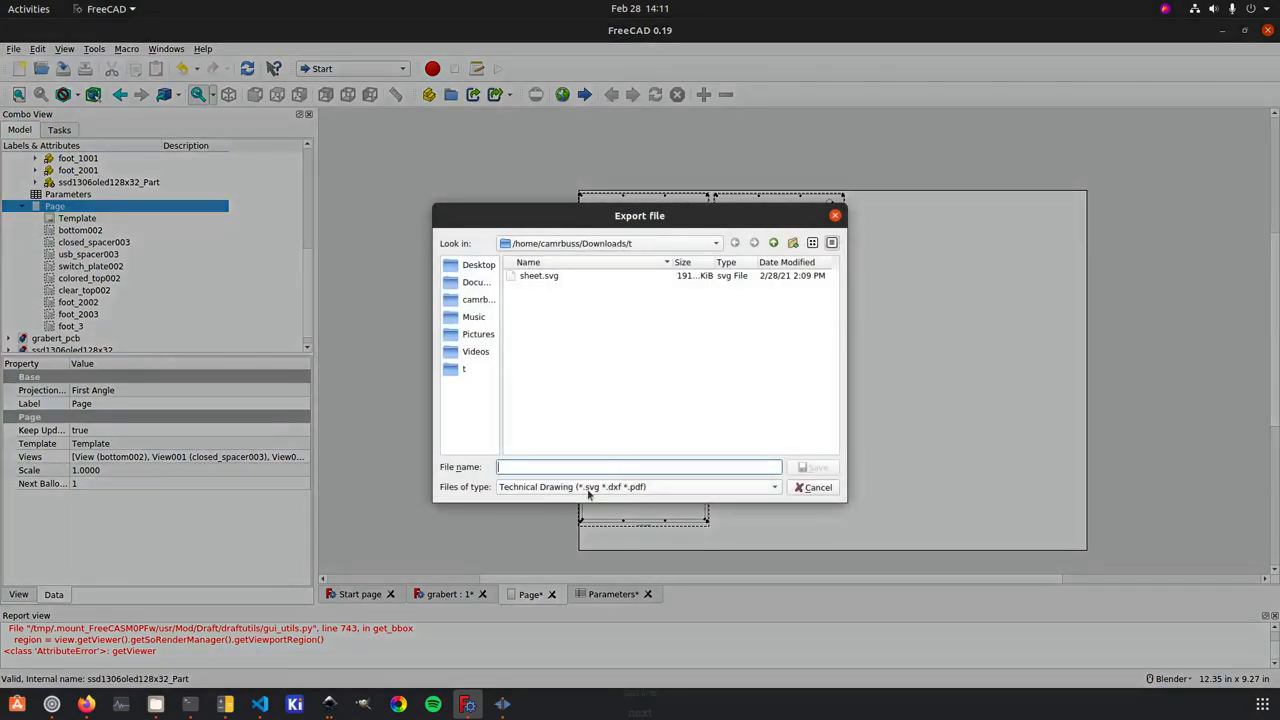
Export the drawing page as sheet2.svg beside sheet.svg.
click(549, 277)
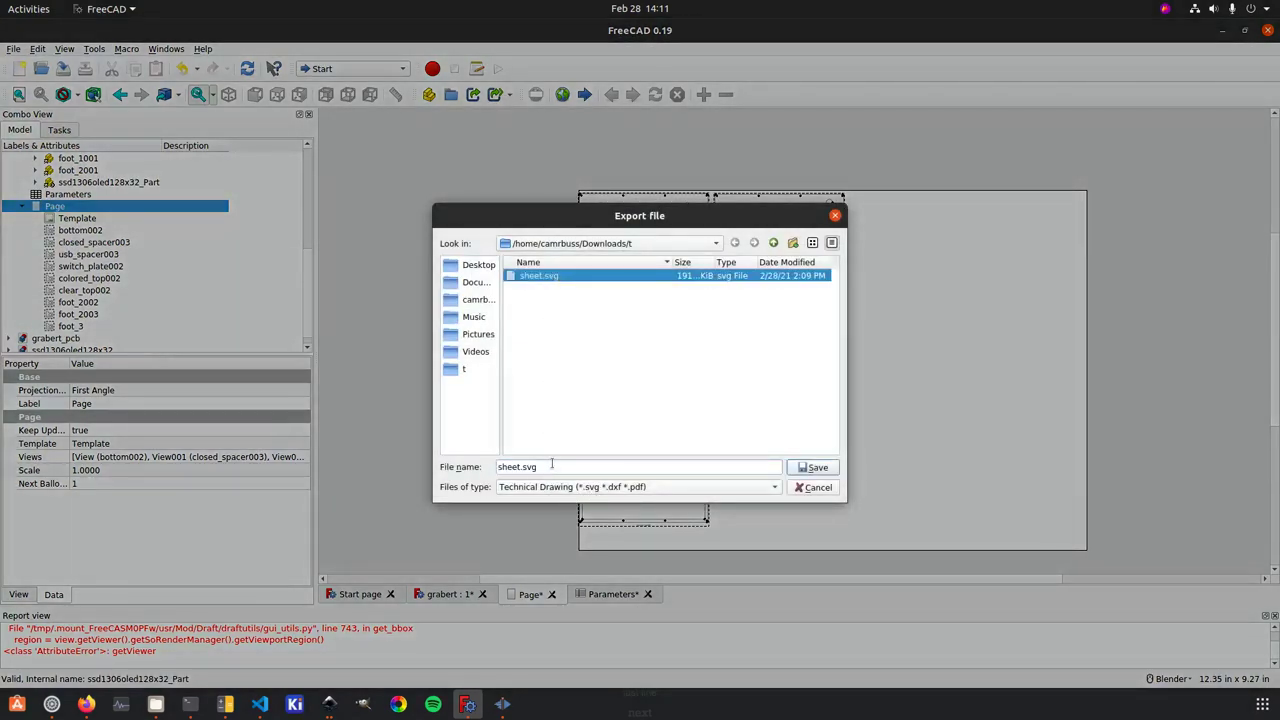
click(517, 467)
text(2)
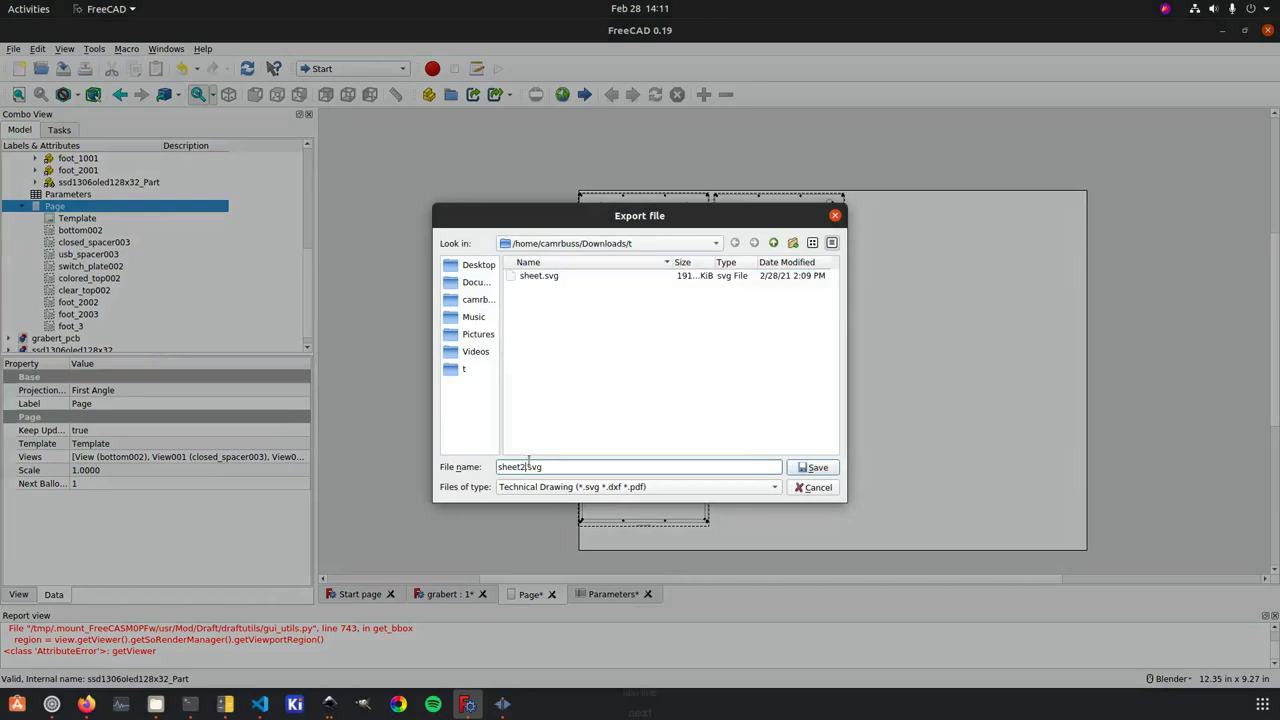
click(812, 468)
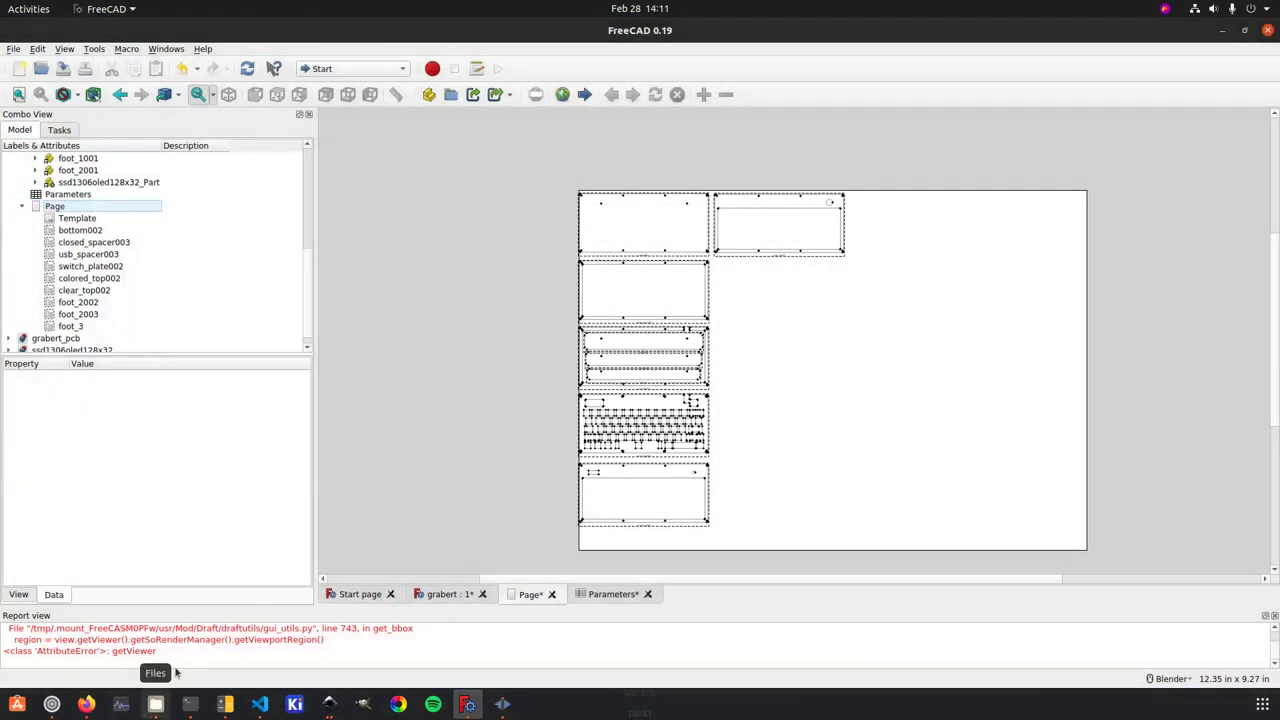
Open sheet2.svg from the file manager in Inkscape.
click(155, 704)
click(205, 140)
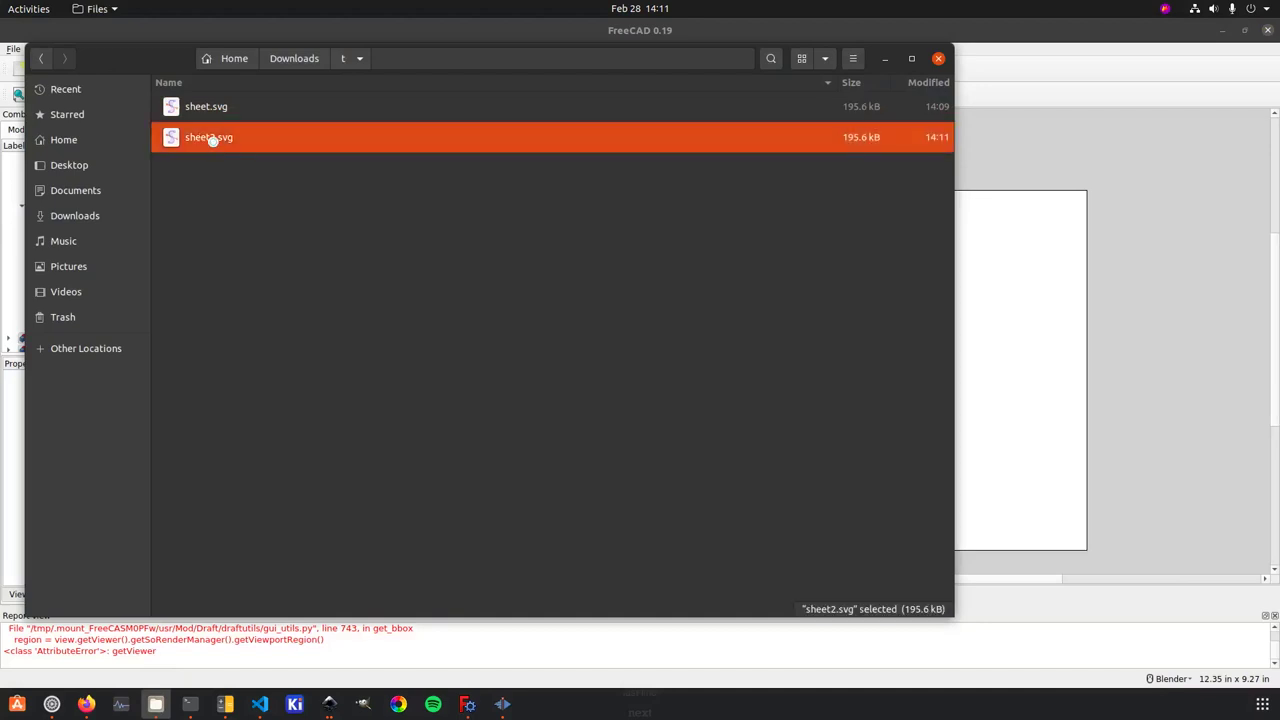
key(Return)
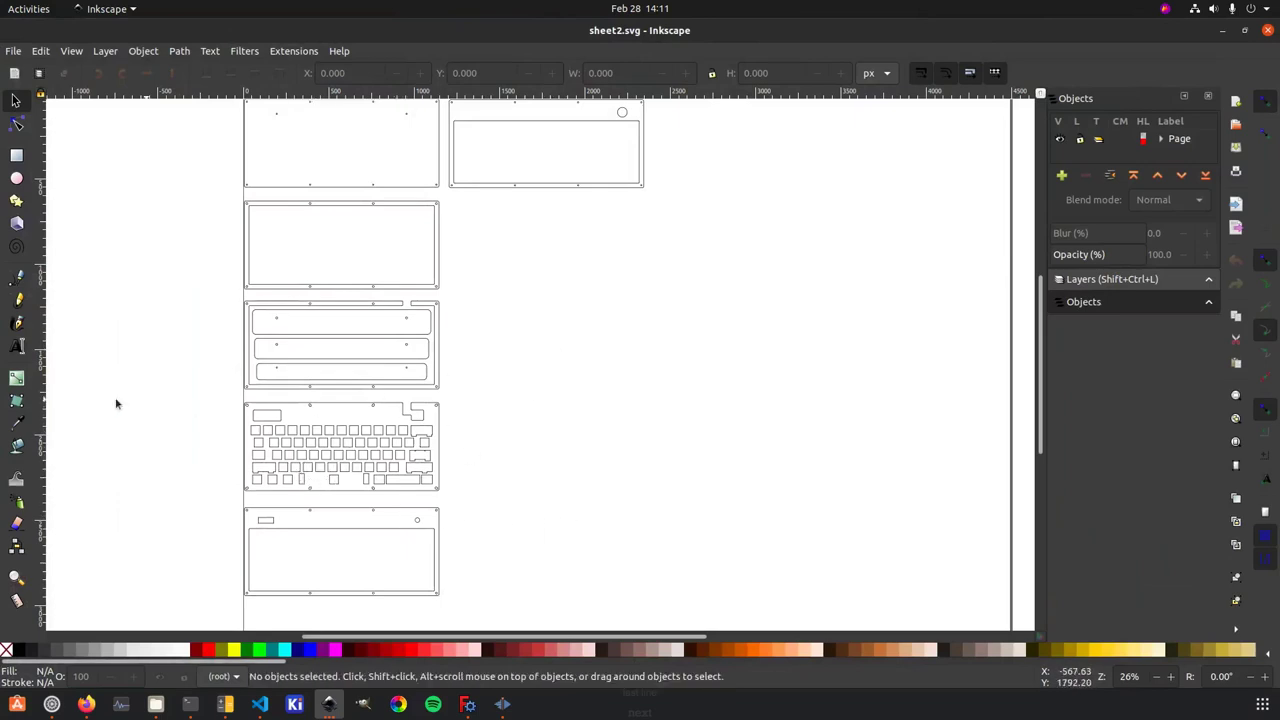
ctrl+scroll(314, 490, up, 6)
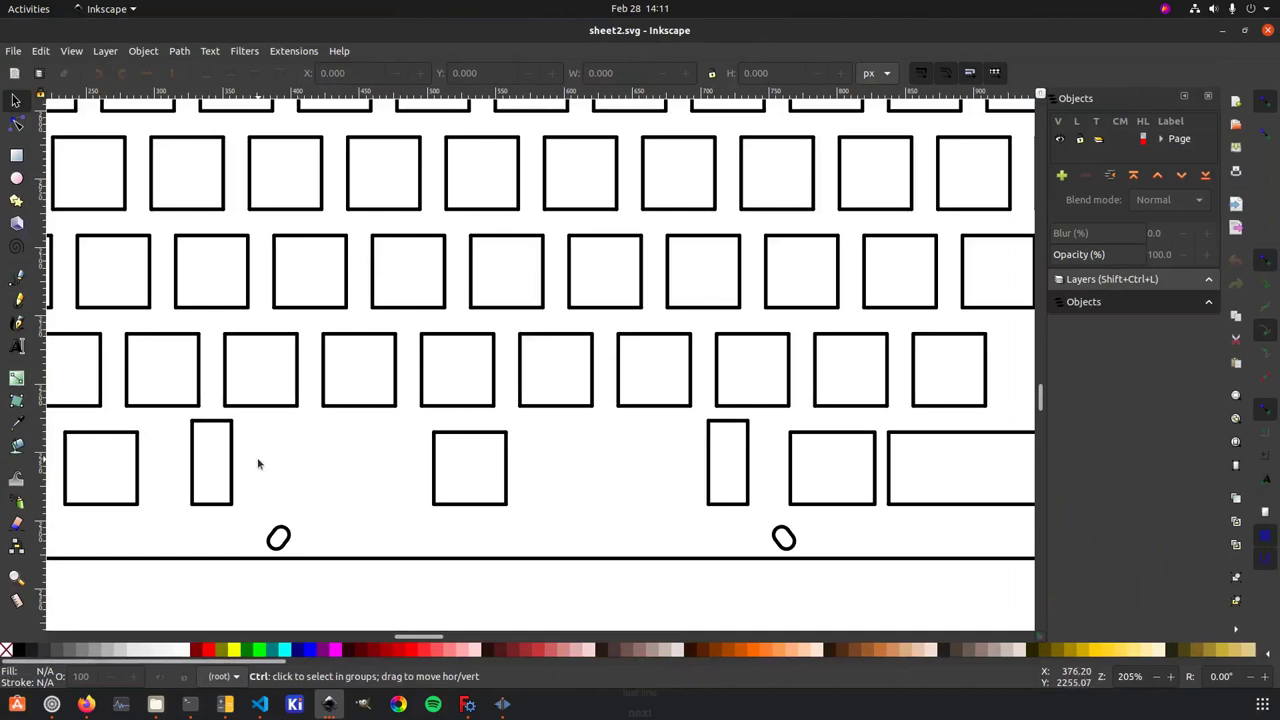
ctrl+scroll(257, 457, up, 2)
click(253, 357)
key(Escape)
click(253, 357)
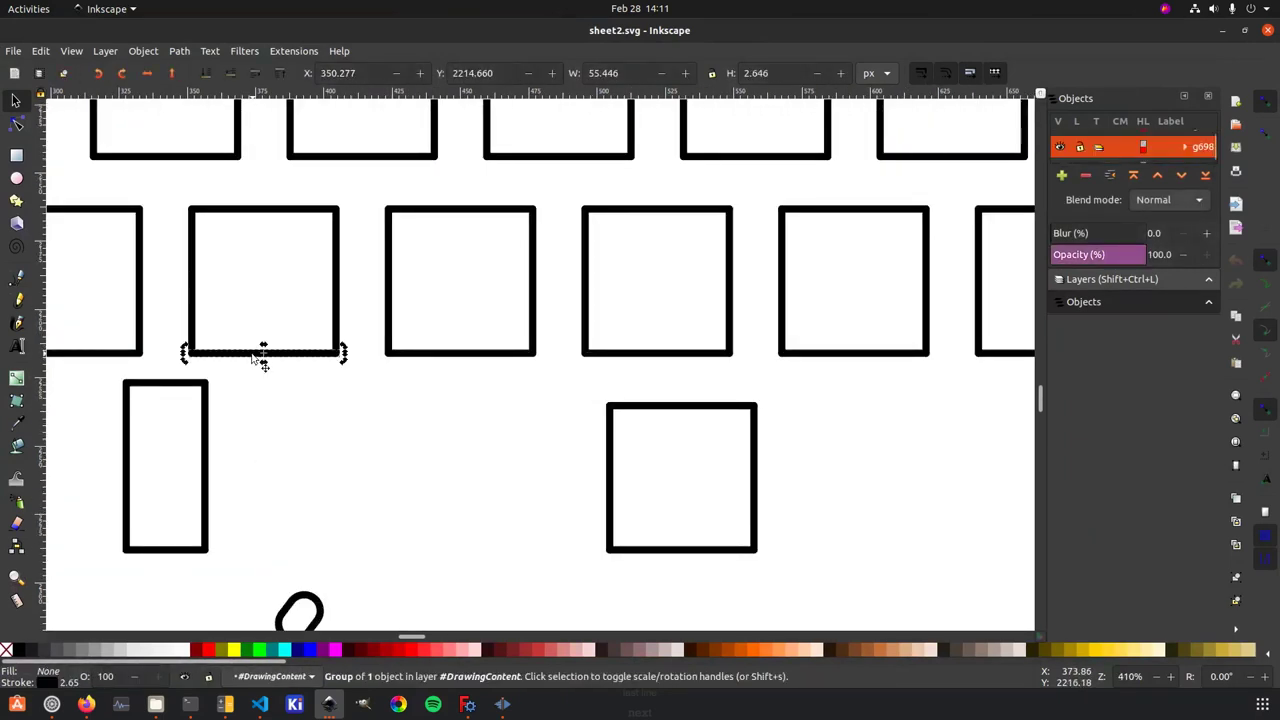
drag(223, 362, 266, 416)
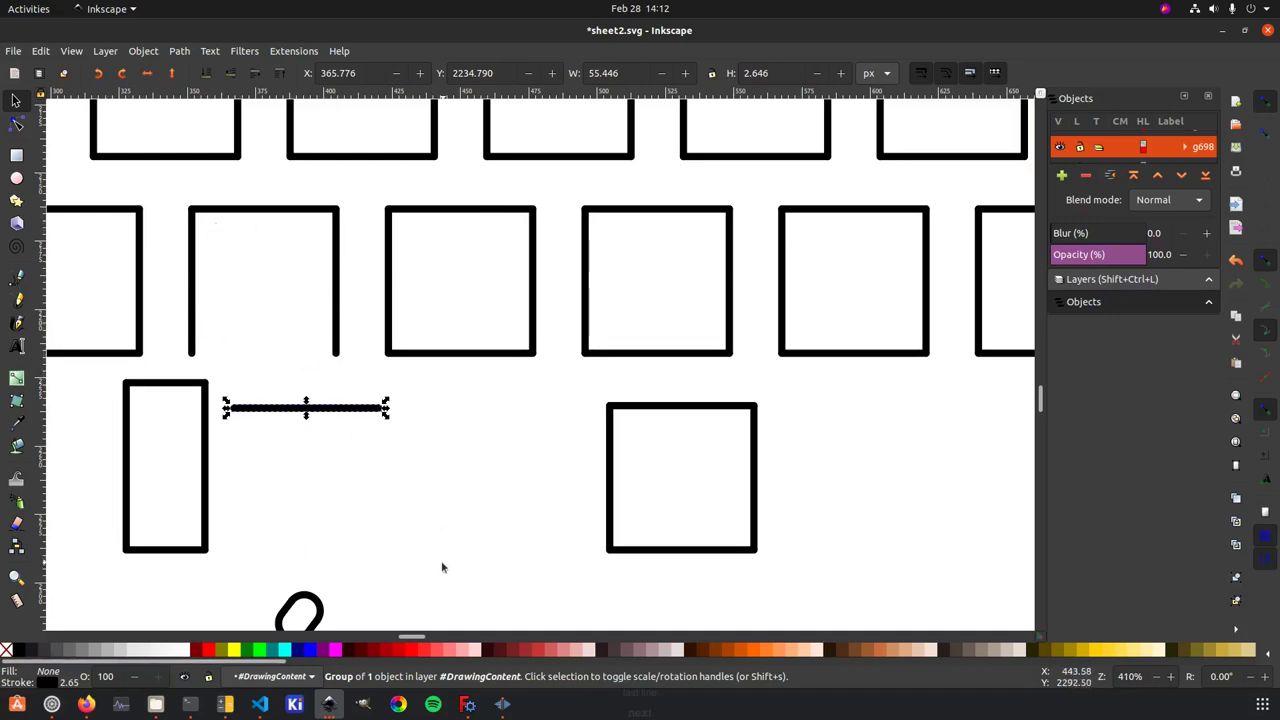
click(377, 490)
key(ctrl+s)
key(ctrl+z)
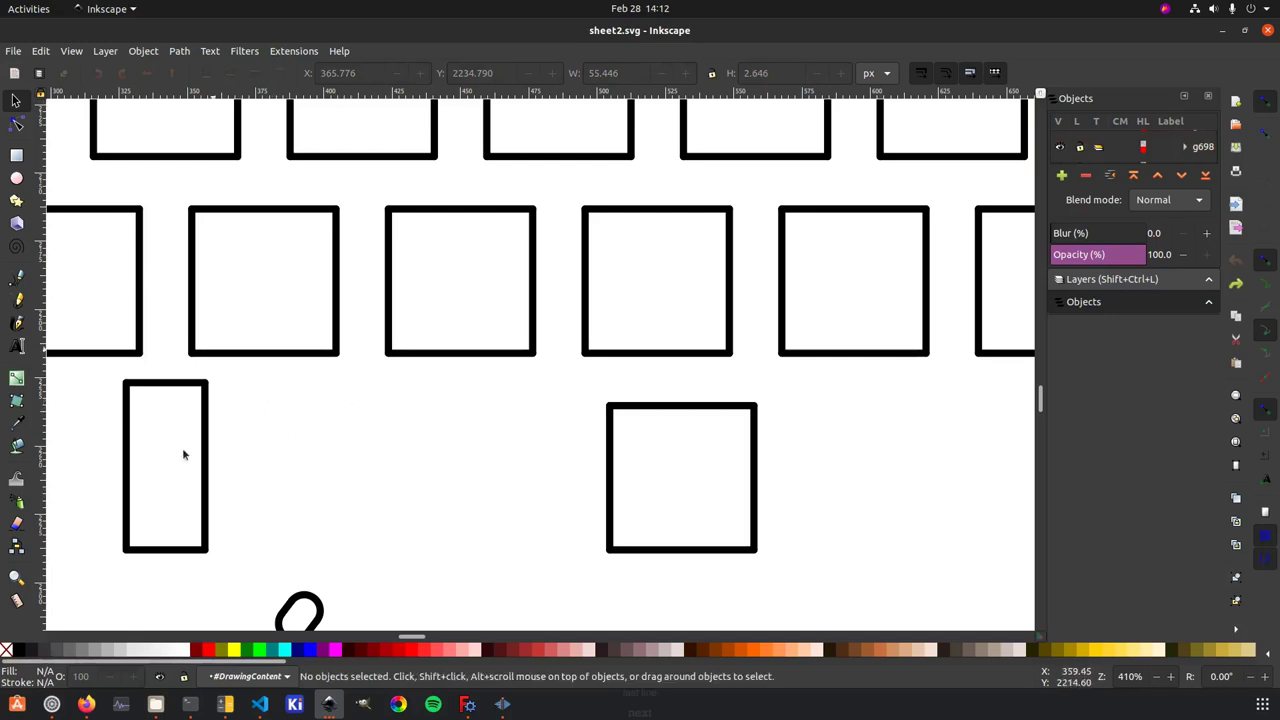
Show the fablabnbg/inkscape-chain-paths GitHub repository page in Firefox.
click(87, 704)
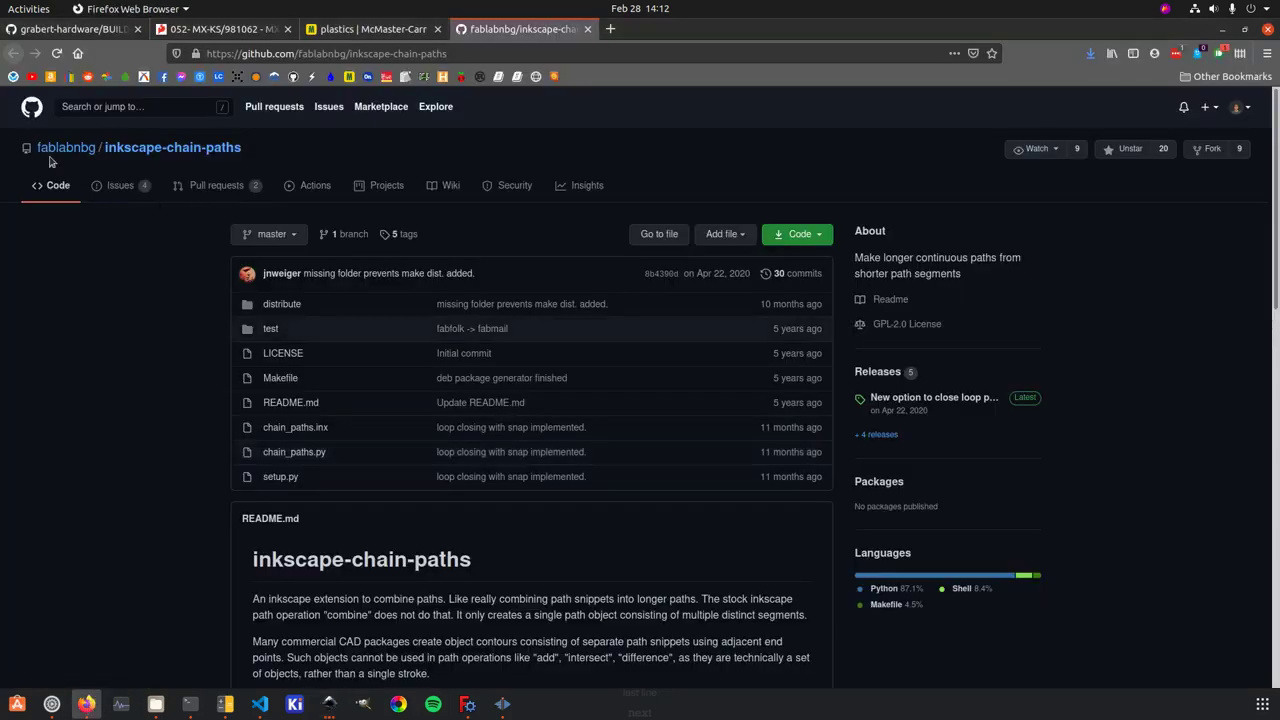
mouse_move(58, 158)
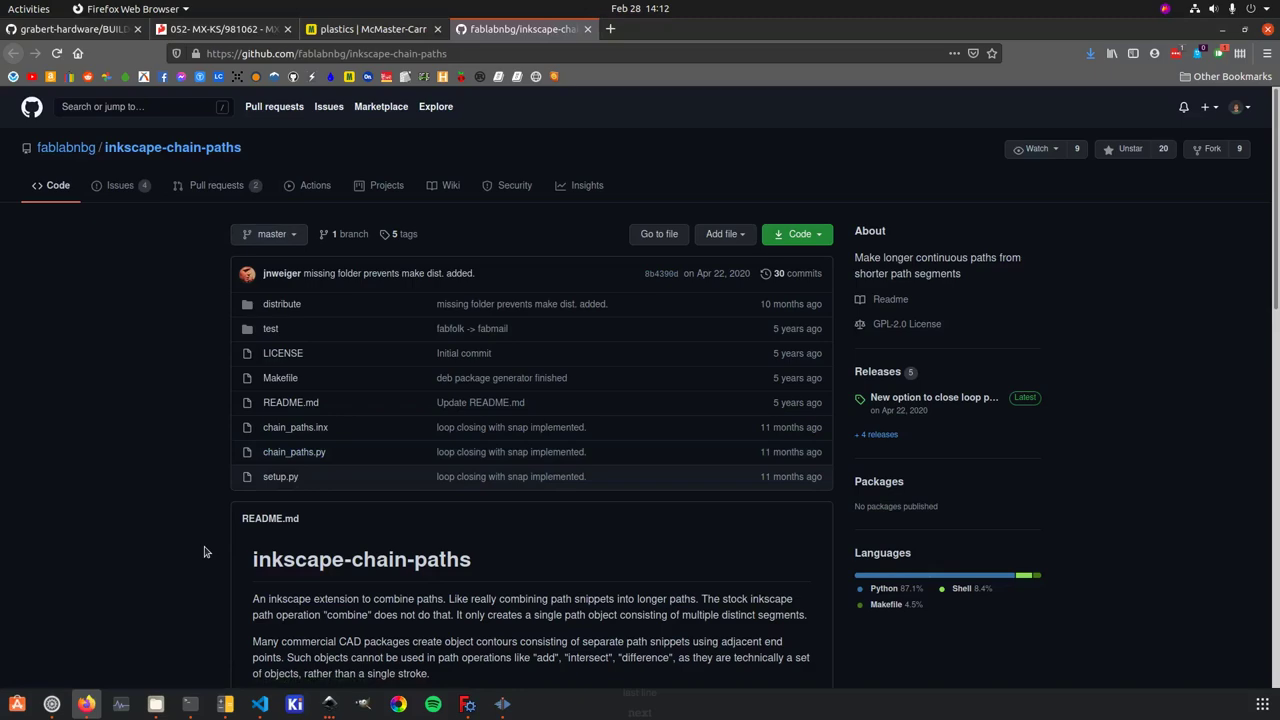
Ungroup all 536 groups in sheet2.svg into loose path segments.
key(alt+Tab)
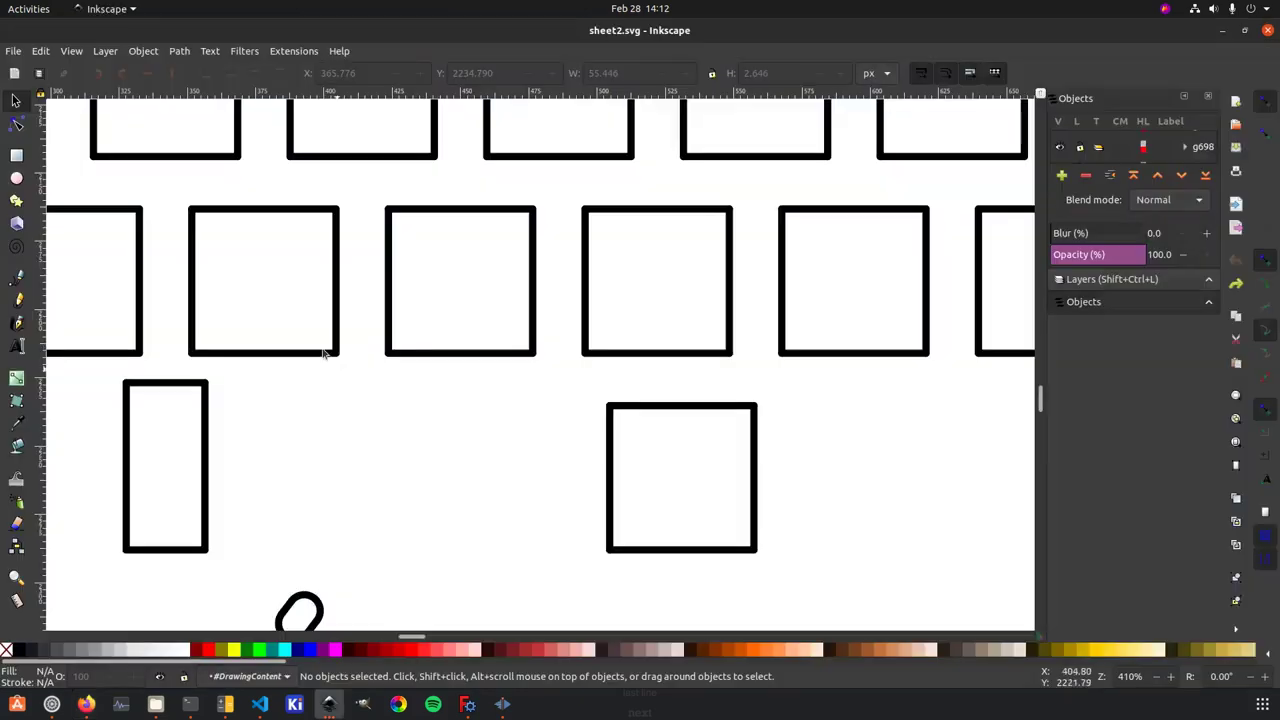
ctrl+scroll(362, 463, down, 5)
click(146, 53)
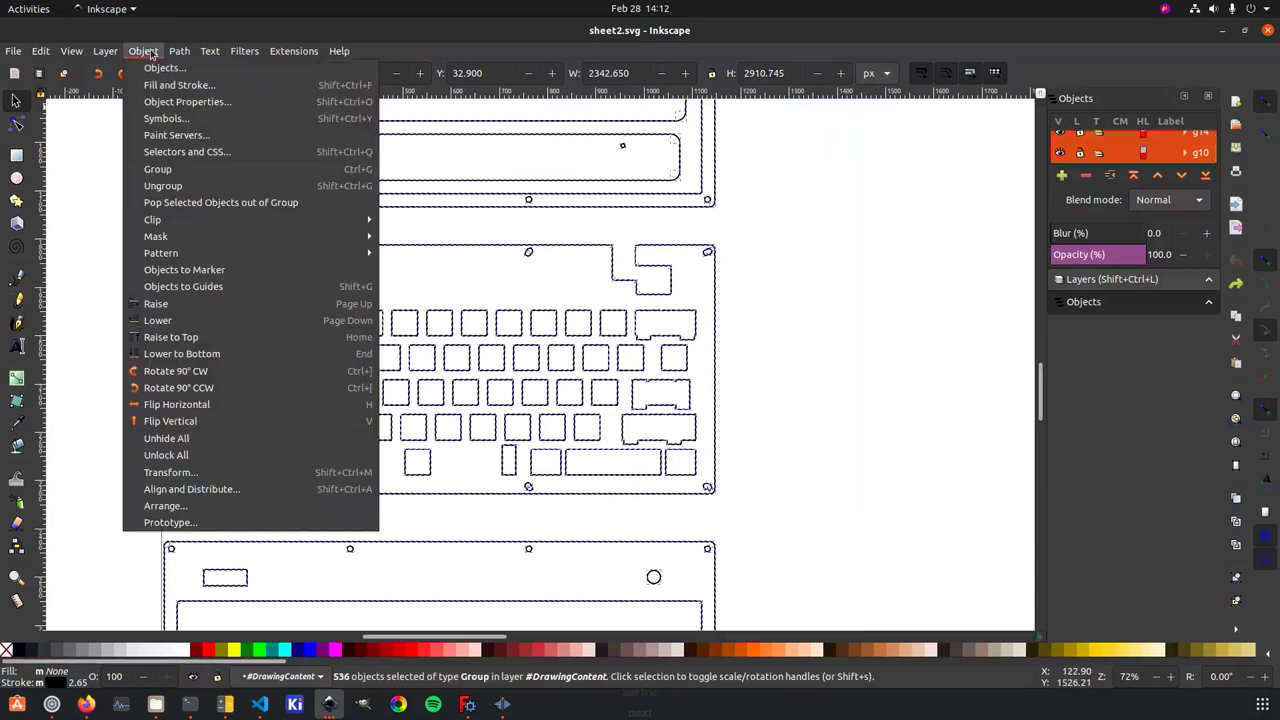
click(161, 188)
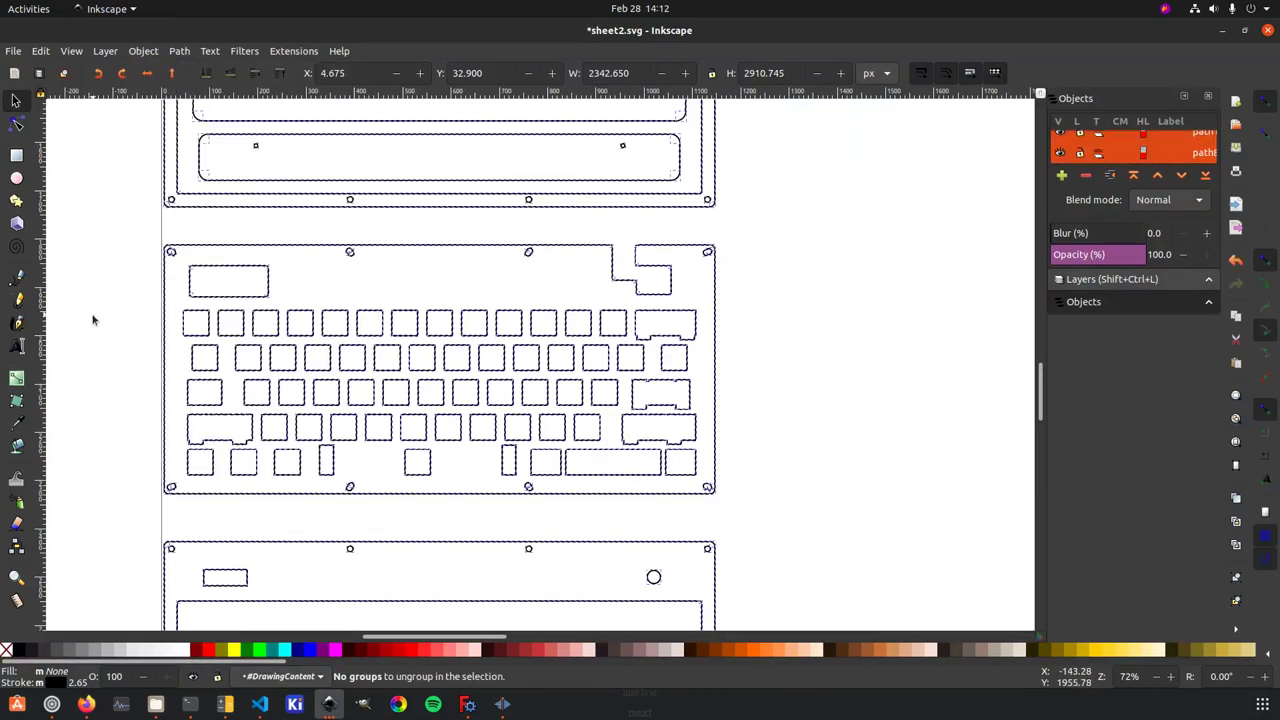
Zoom in and box-select the four edges of one key cutout.
click(146, 500)
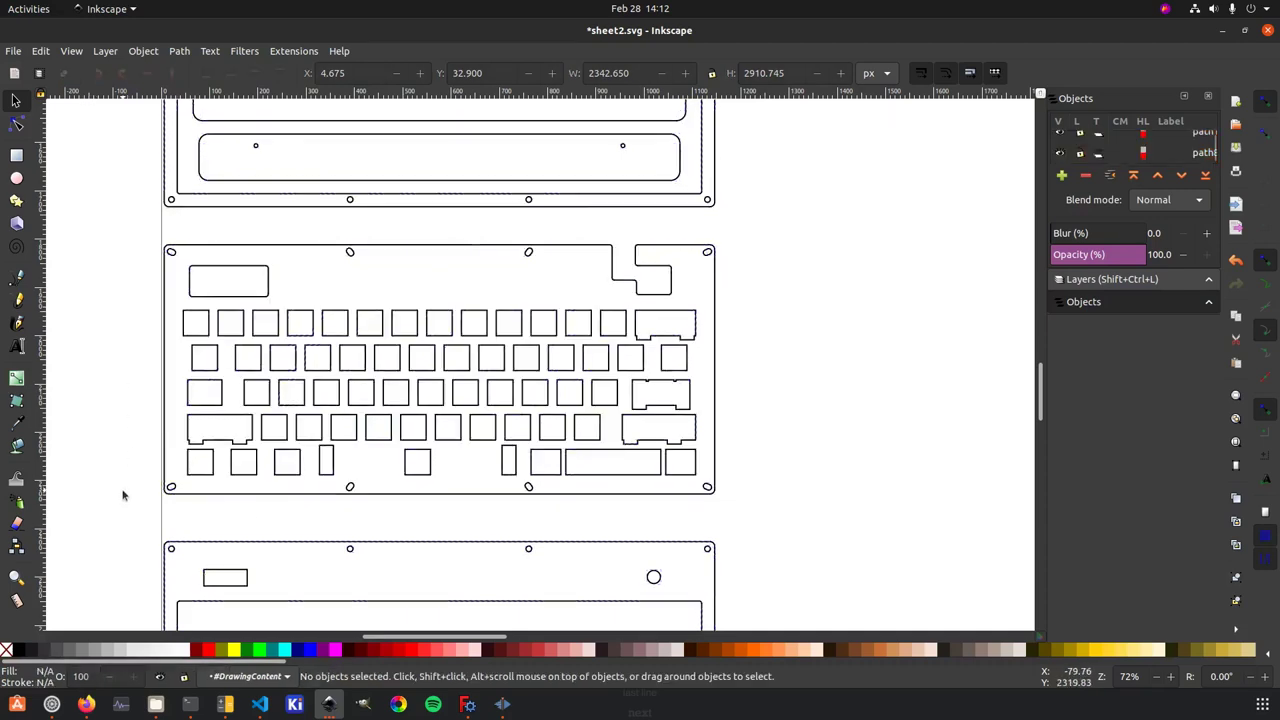
shift+scroll(331, 491, left, 2)
ctrl+scroll(408, 506, up, 4)
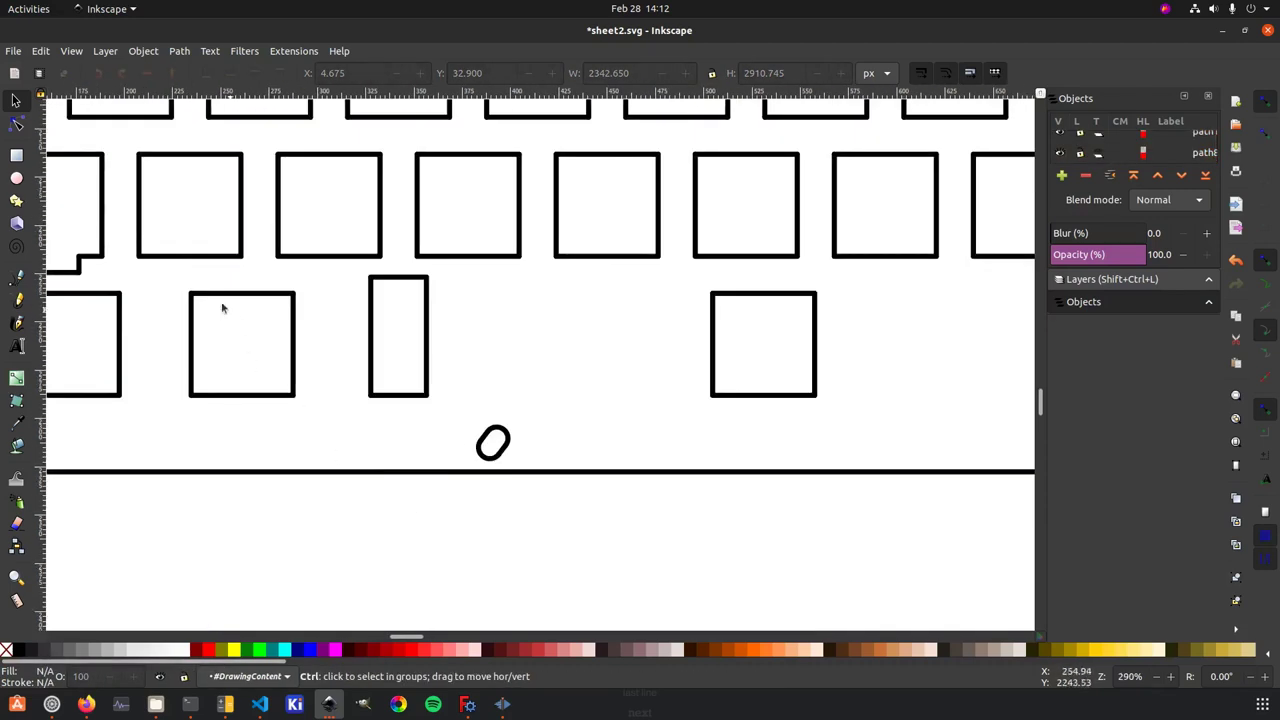
click(170, 258)
click(160, 271)
drag(160, 271, 342, 434)
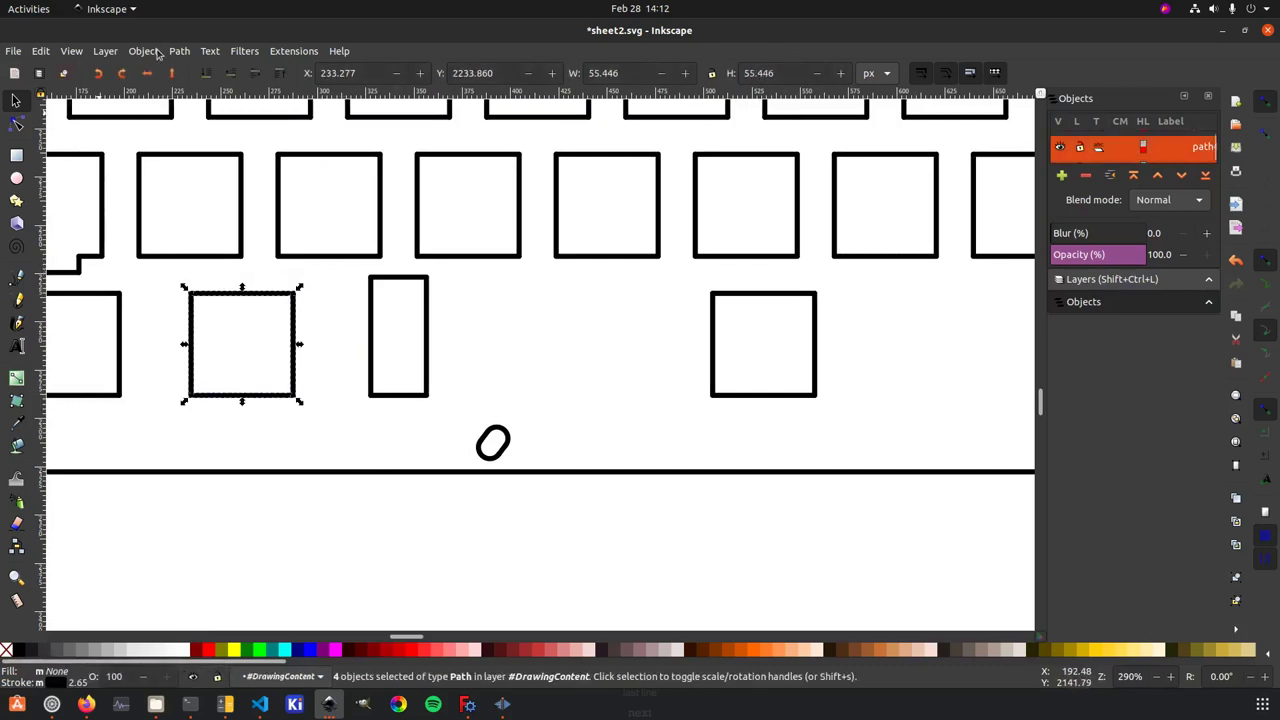
click(285, 51)
Run Extensions > Modify Path > Chain Paths on the selected cutout edges.
mouse_move(318, 236)
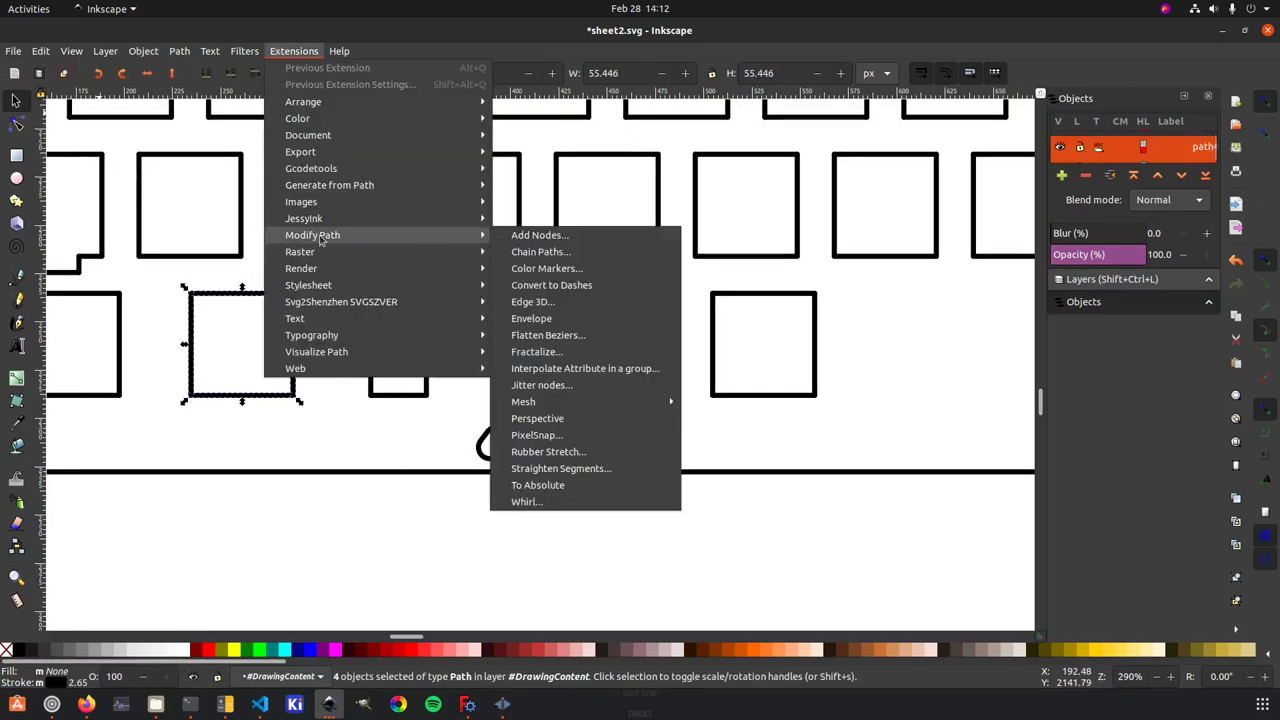
click(540, 252)
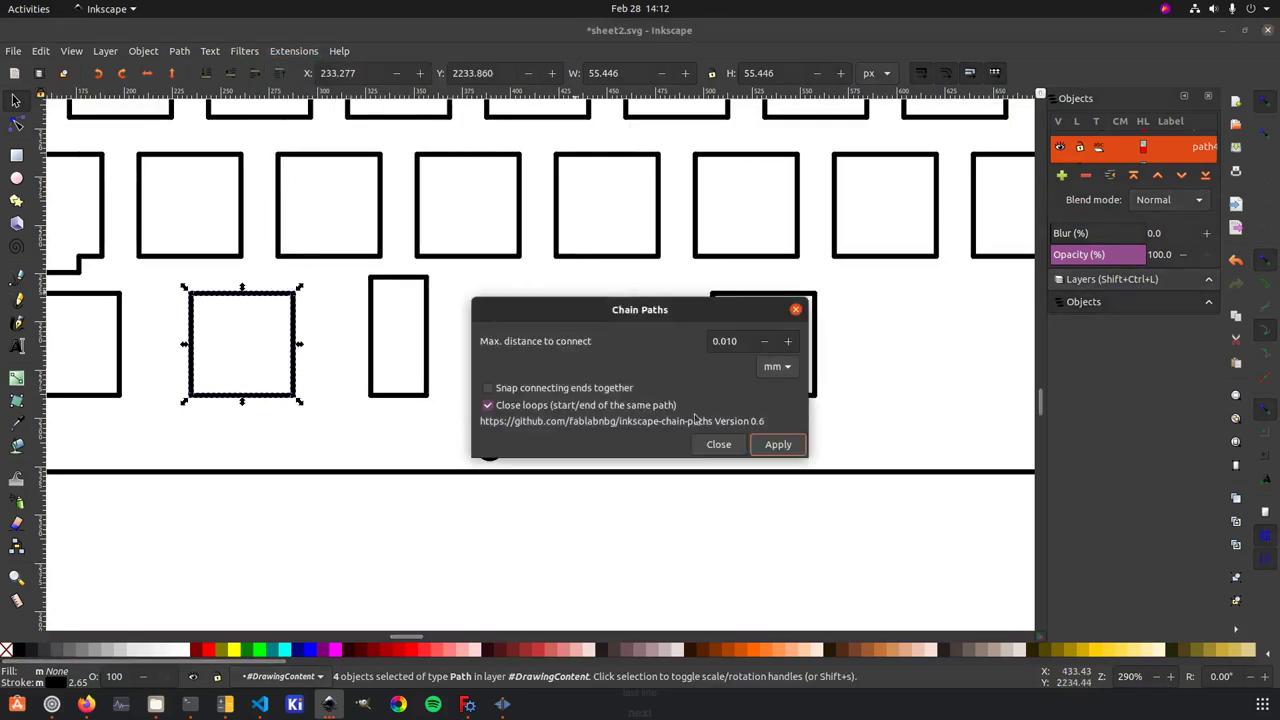
click(777, 445)
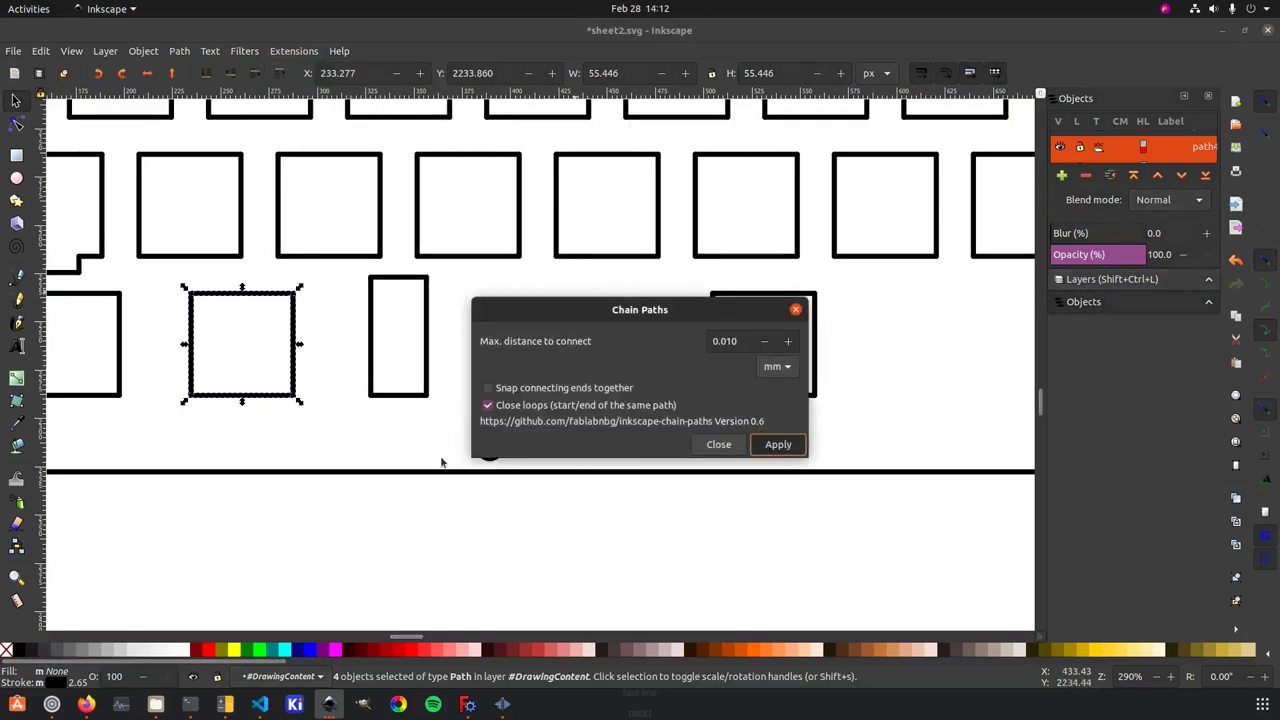
click(718, 445)
Verify with the Node tool that the cutout is one 7-node path, then zoom out.
click(280, 443)
click(271, 407)
mouse_move(271, 407)
mouse_down()
mouse_move(313, 450)
mouse_move(251, 403)
mouse_move(268, 403)
mouse_up()
key(n)
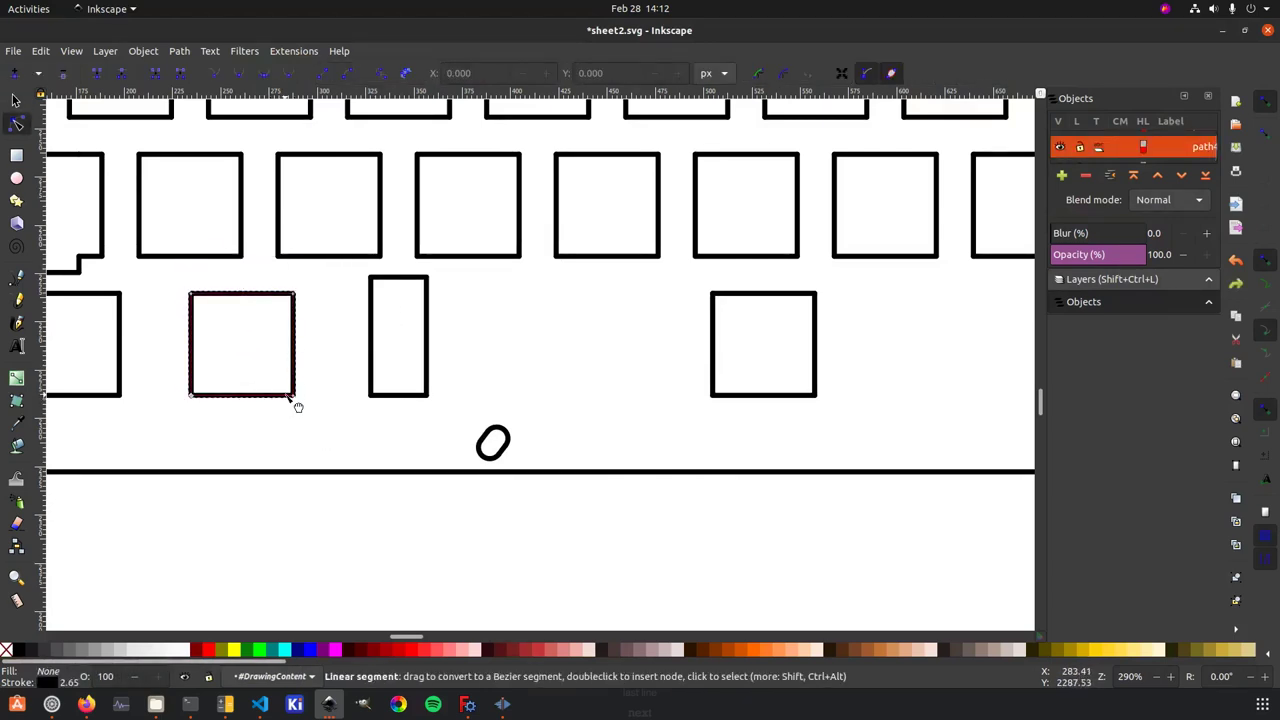
mouse_move(293, 397)
mouse_down()
mouse_move(415, 405)
mouse_move(371, 343)
mouse_move(293, 396)
mouse_up()
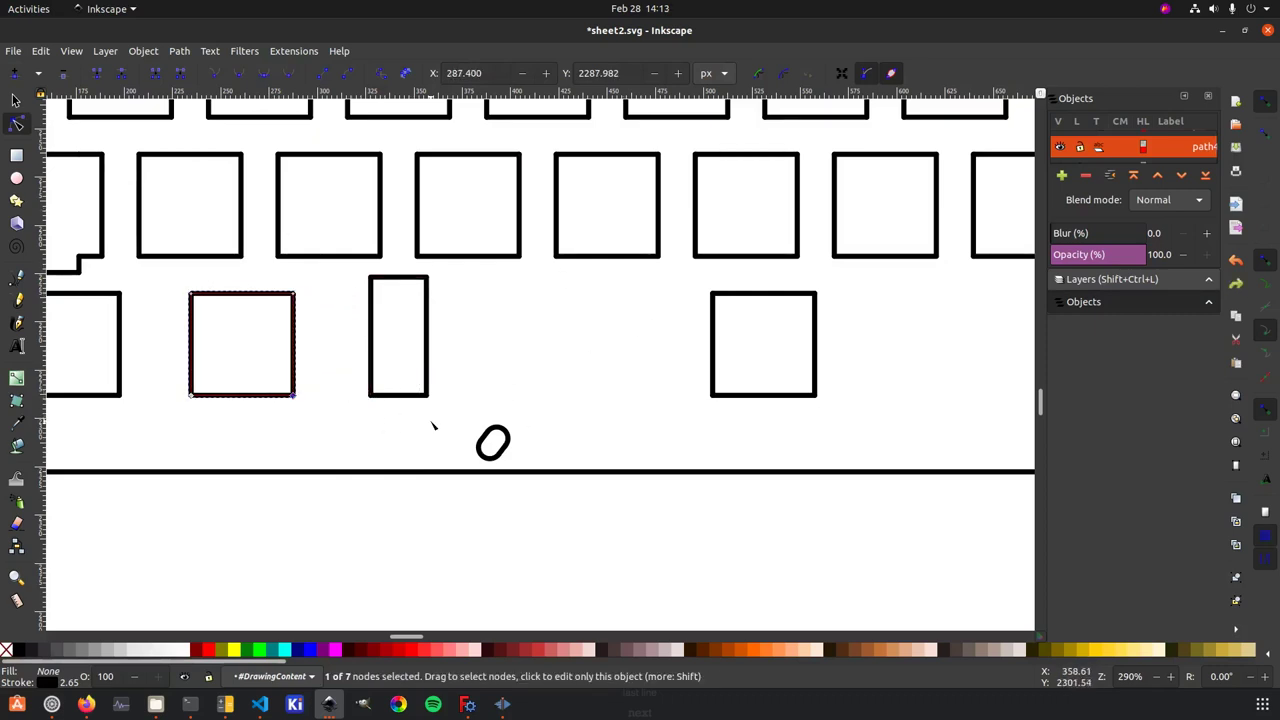
ctrl+scroll(371, 414, down, 4)
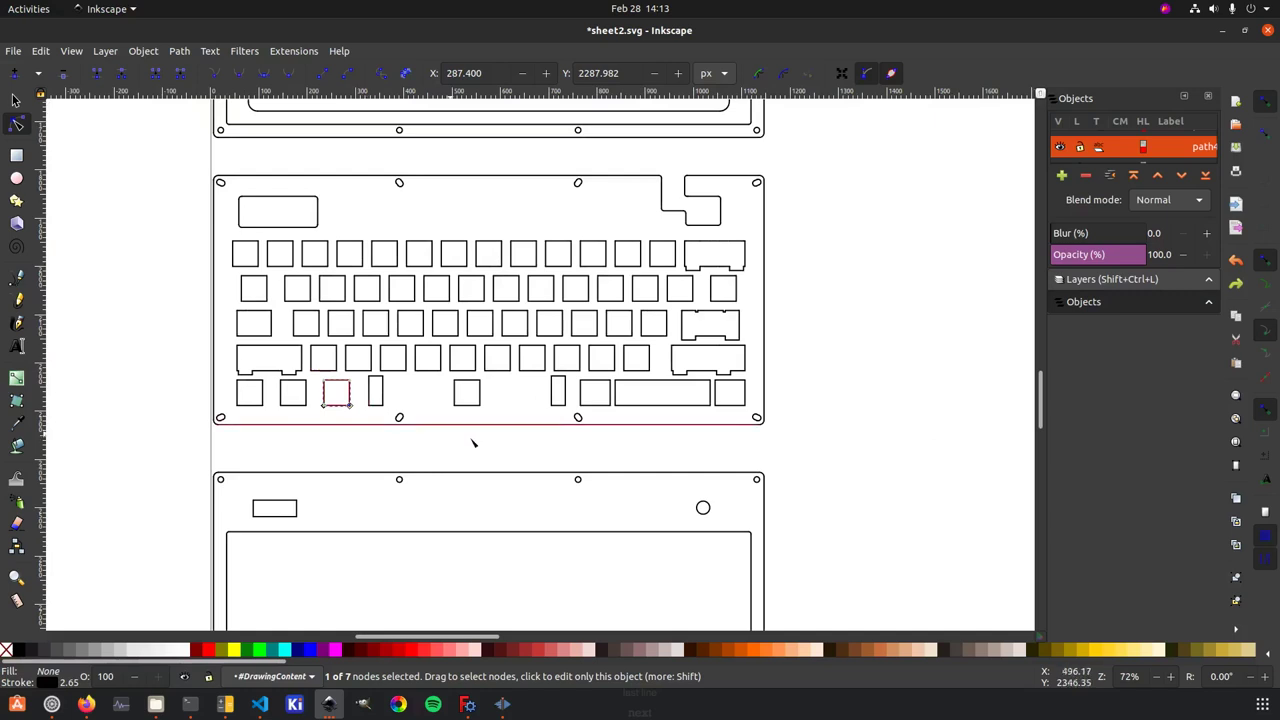
ctrl+scroll(446, 426, down, 3)
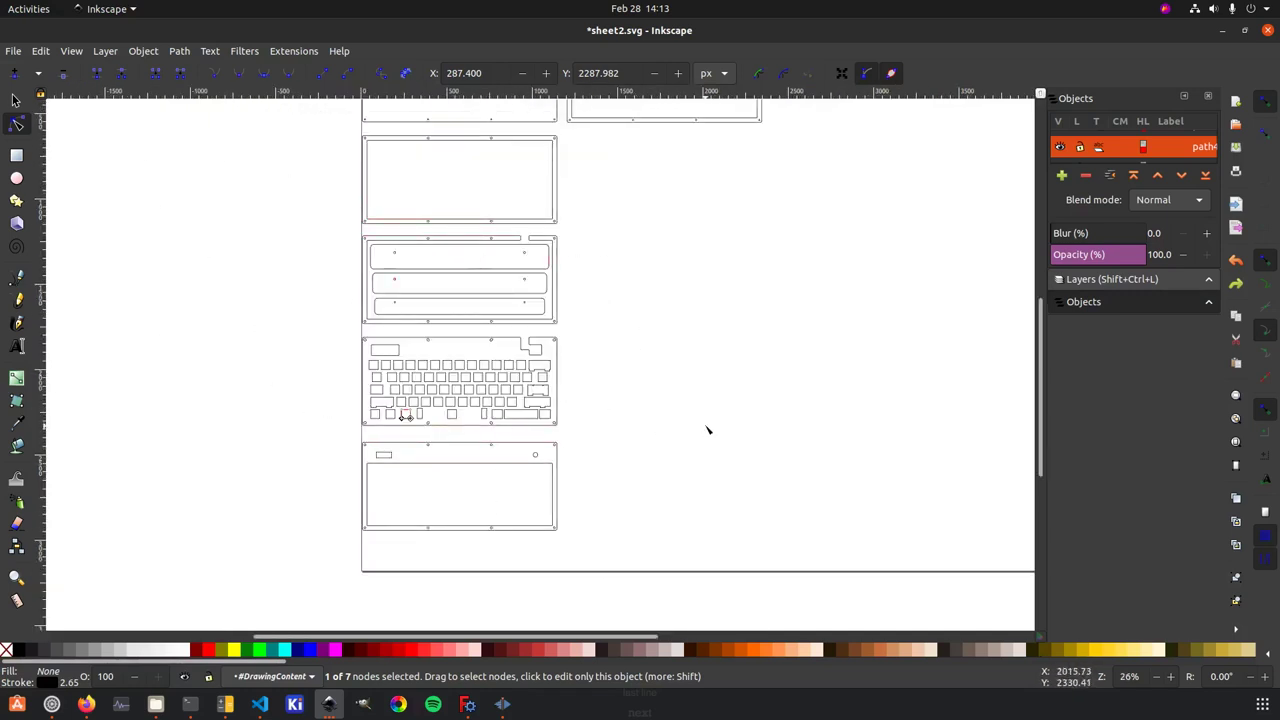
click(620, 428)
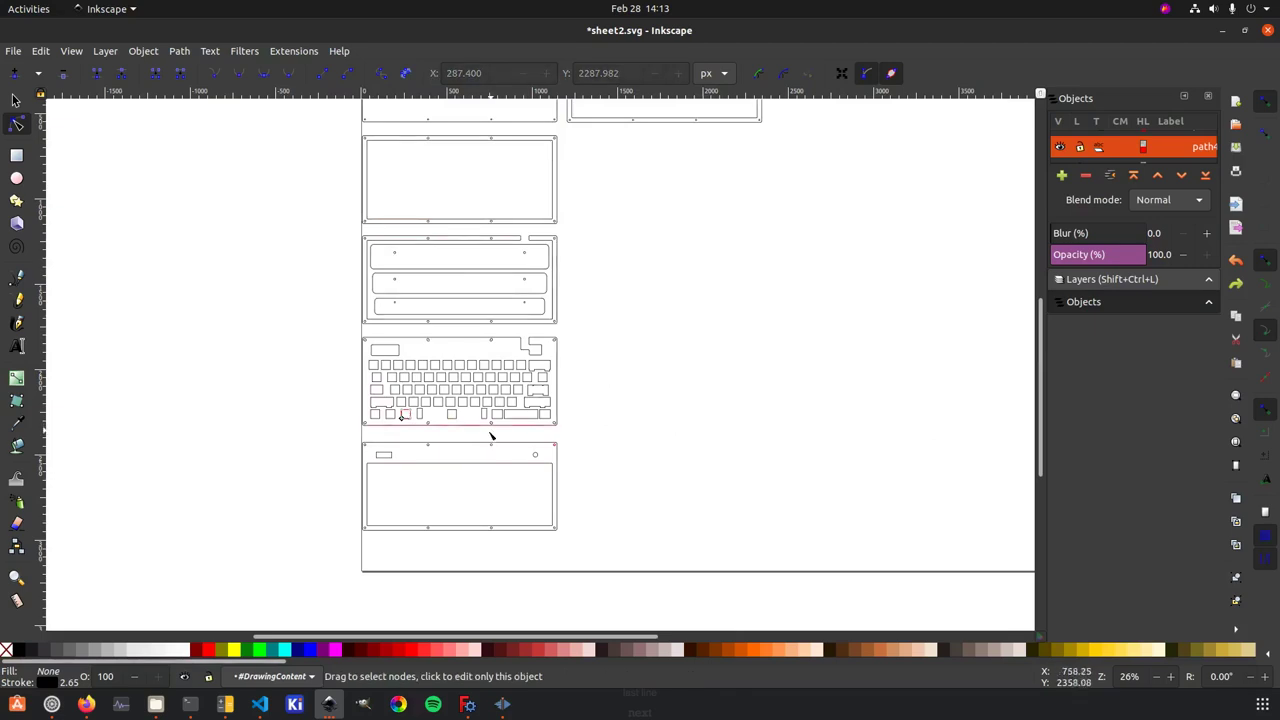
Return to FreeCAD and show the grabert : 1 3D keyboard case model.
click(466, 705)
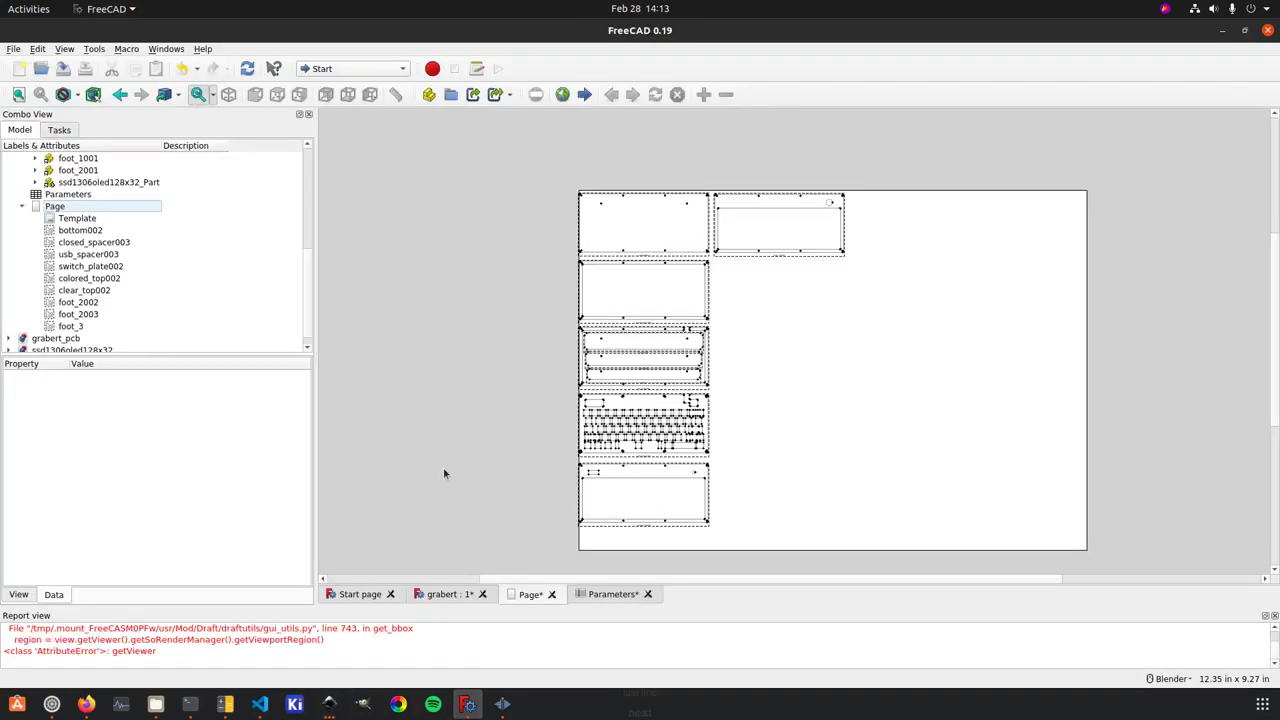
click(446, 594)
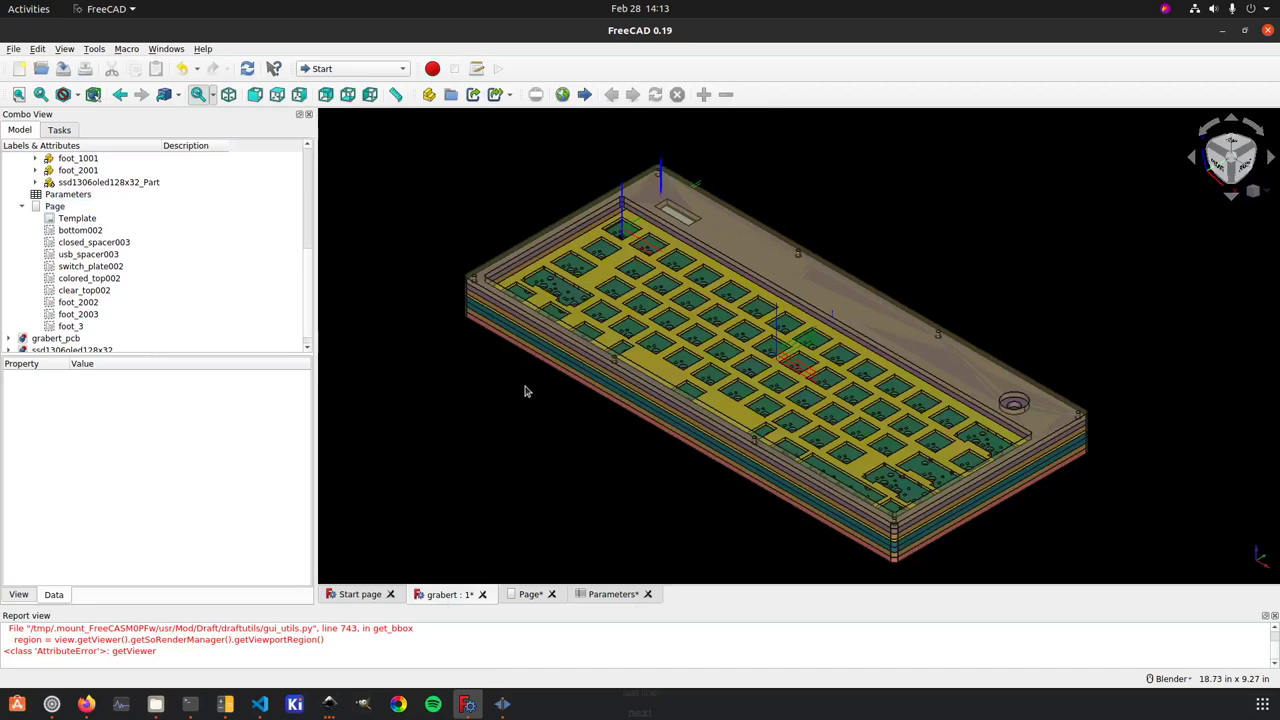